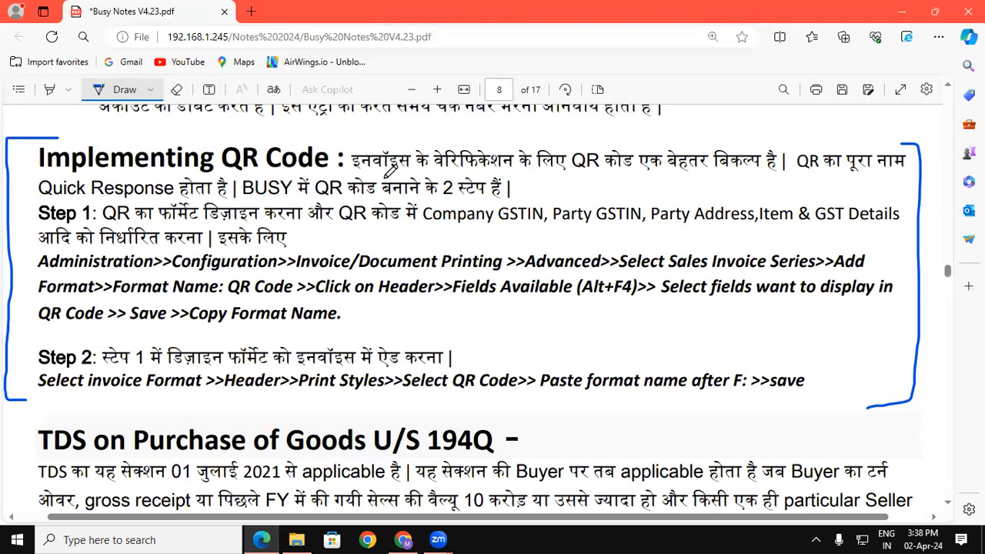
Underline the key phrases of the Implementing QR Code introduction in the PDF notes and mark Step 1 and Step 2 with their descriptions.
left_click_drag(353, 174, 512, 168)
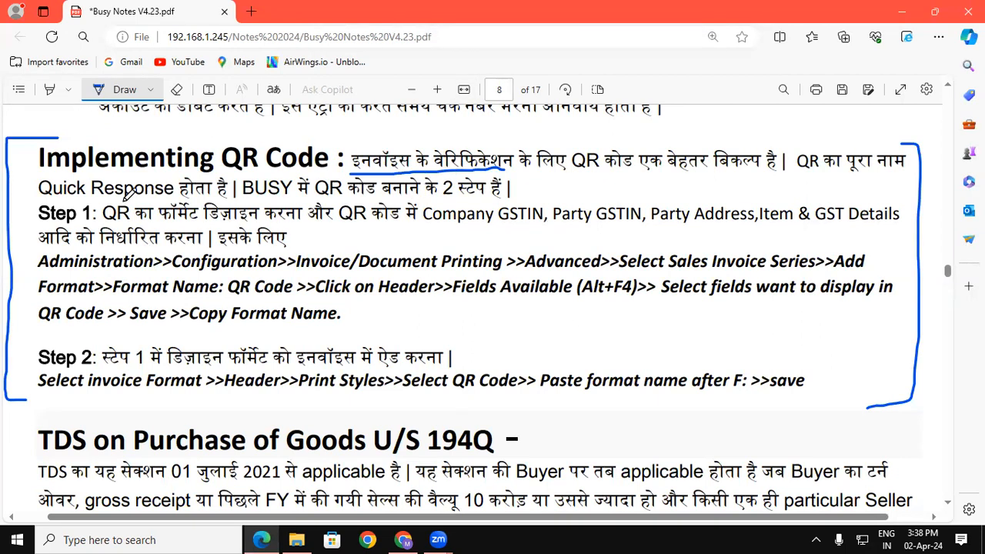
left_click_drag(40, 199, 182, 204)
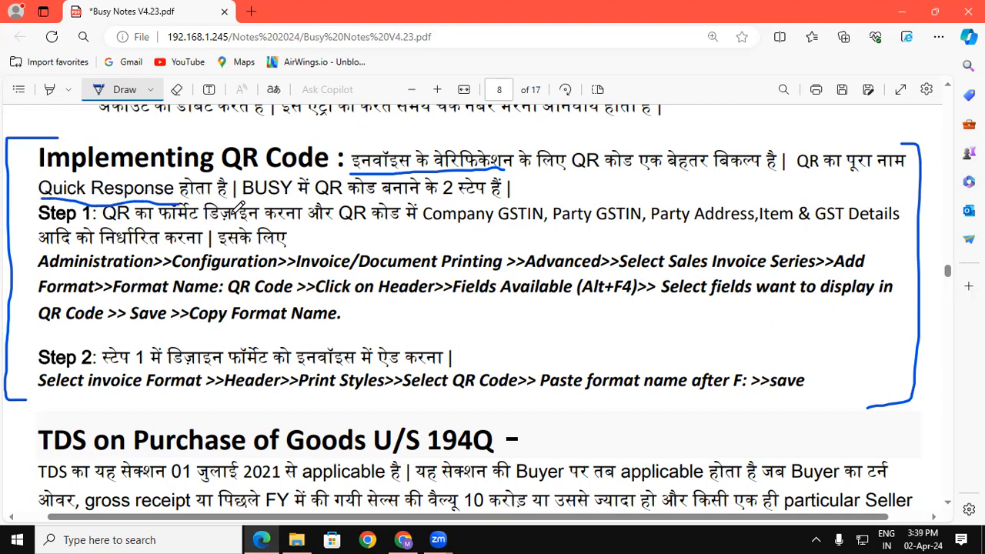
left_click_drag(243, 199, 436, 197)
mouse_move(21, 219)
left_mouse_down()
mouse_move(29, 227)
mouse_move(40, 217)
left_mouse_up()
left_click_drag(159, 223, 289, 222)
left_click_drag(37, 370, 63, 369)
left_click_drag(274, 368, 357, 365)
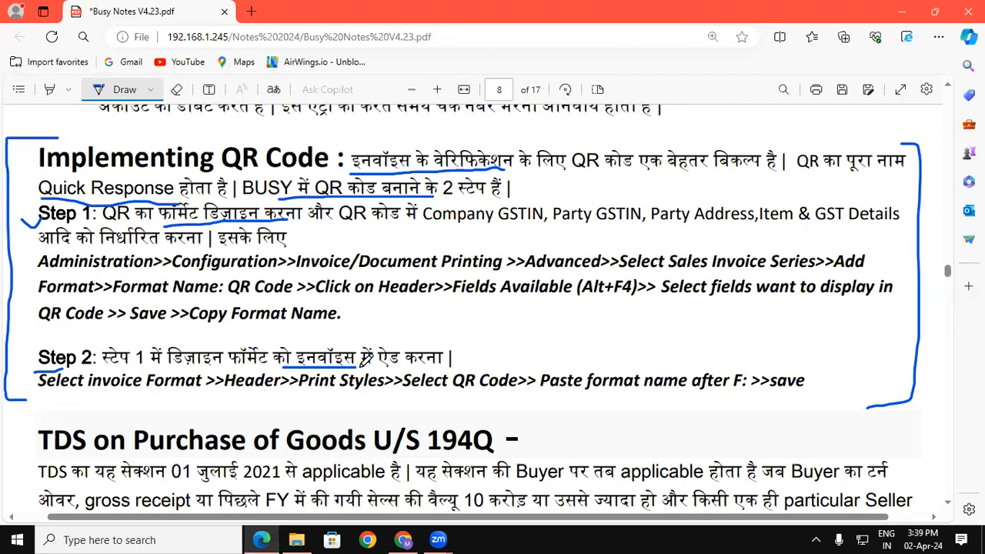
Launch Busy 21 from the desktop and continue into its demo copy.
key("super+d")
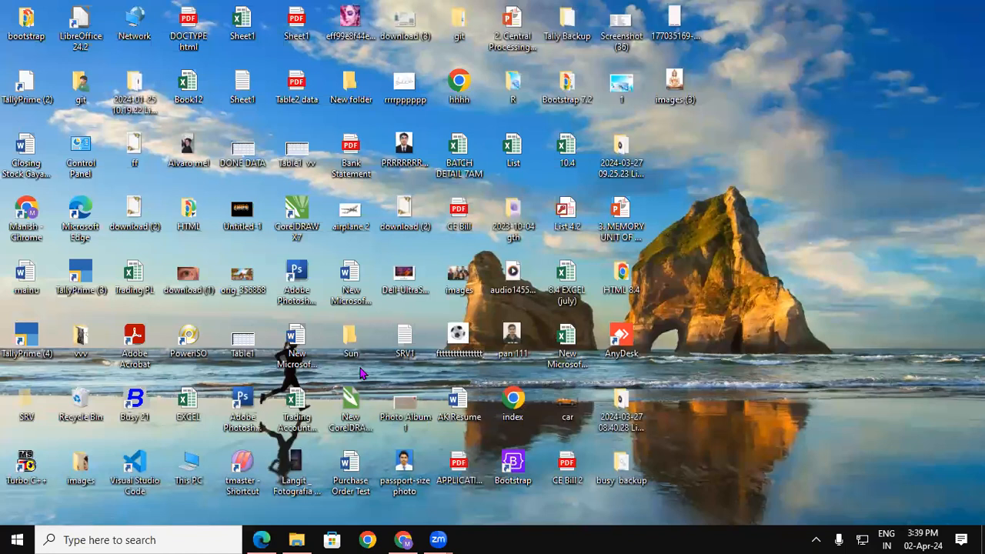
double_click(141, 397)
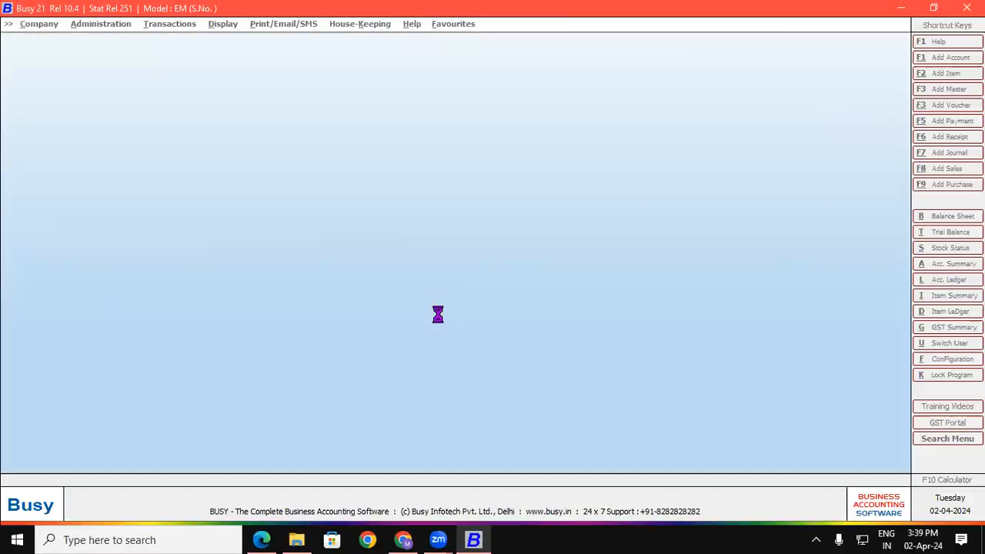
left_click(491, 326)
left_click(577, 297)
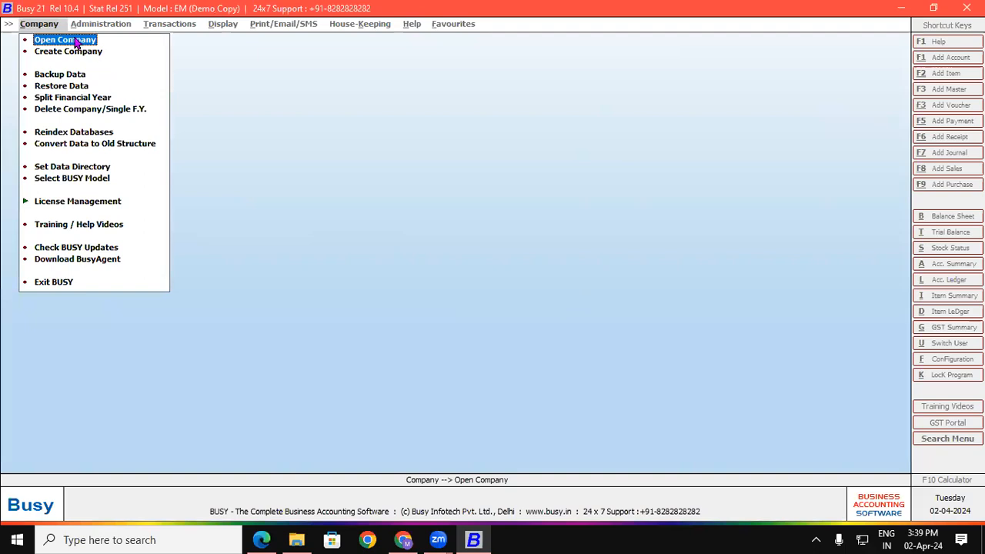
Open the company SHRI RAM BUILDING MATERIAL 3.4 and upgrade its data to the current version without a backup.
left_click(75, 43)
double_click(148, 177)
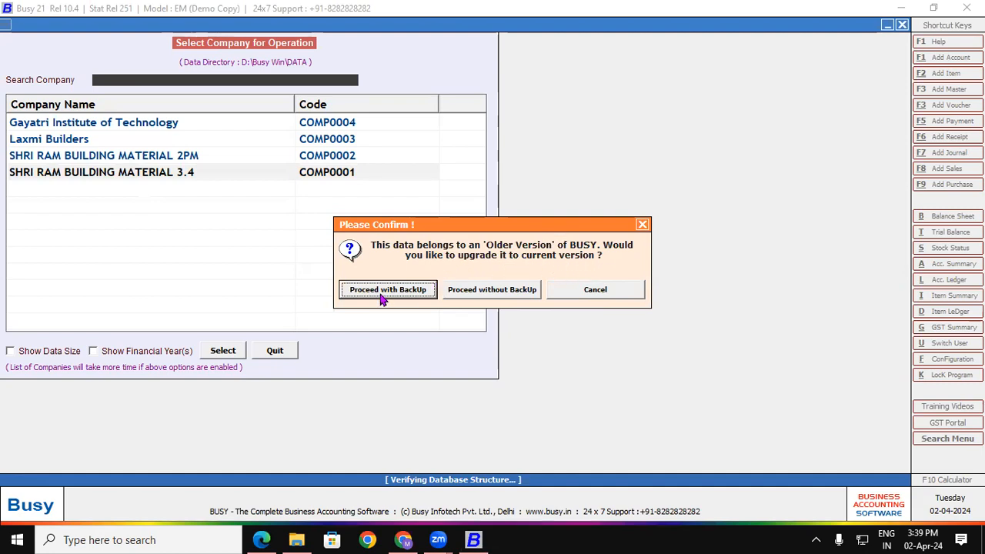
left_click(471, 291)
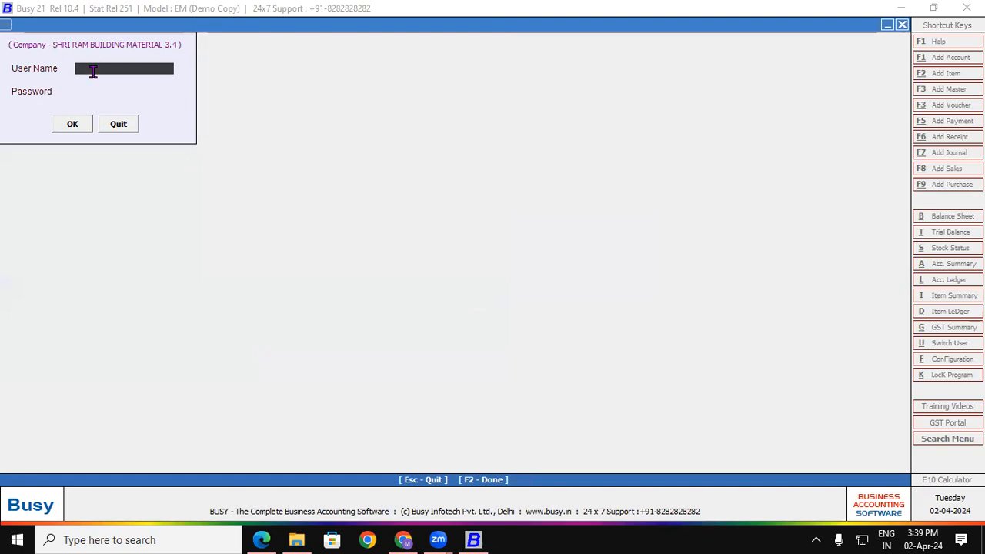
Log in to the company with the user name and the account password.
type("ram")
key("Return")
type("**")
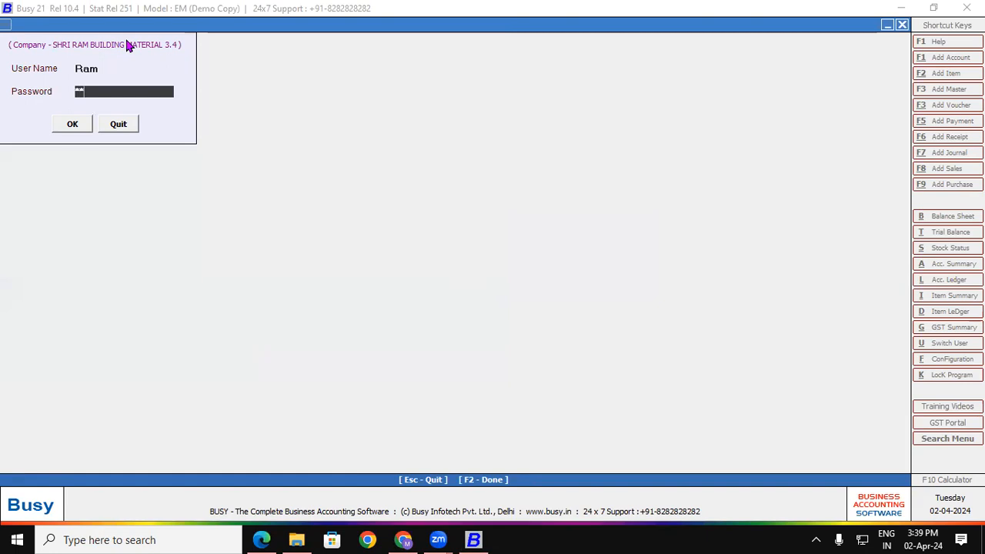
key("Return")
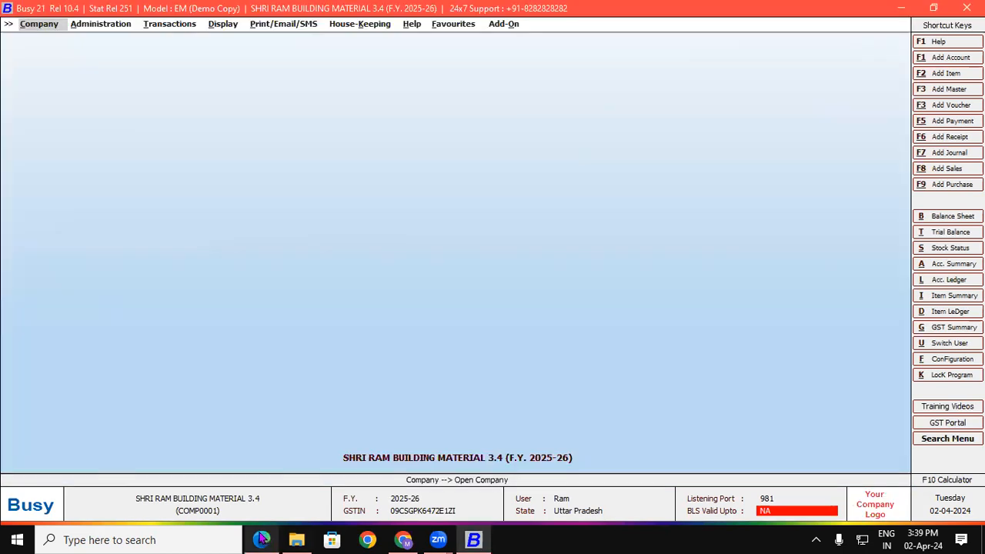
Switch to the PDF notes in Edge and underline the Step 1 path from Administration through Advanced and Sales Invoice to Add Format and Format Name.
left_click(262, 539)
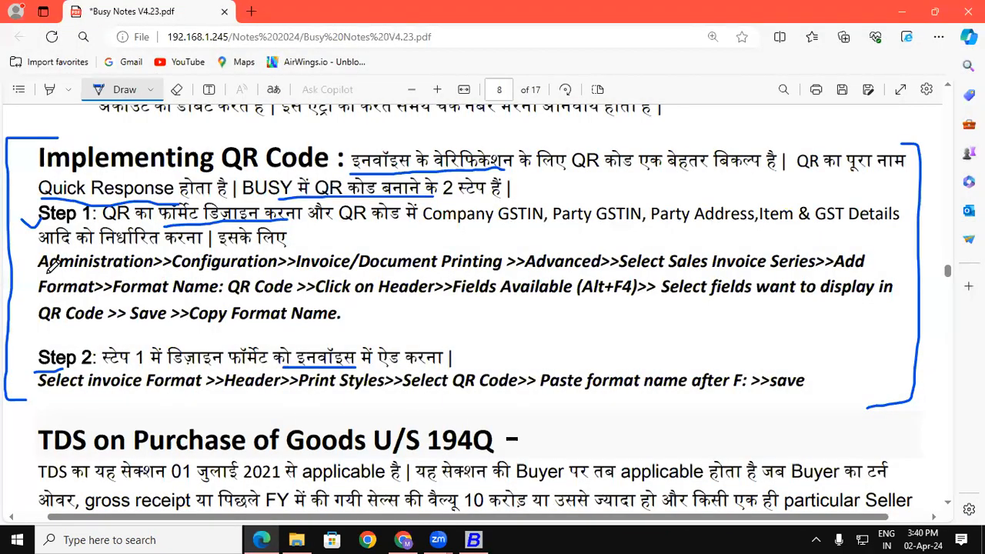
left_click_drag(39, 270, 131, 269)
left_click_drag(210, 270, 275, 269)
left_click_drag(359, 269, 434, 266)
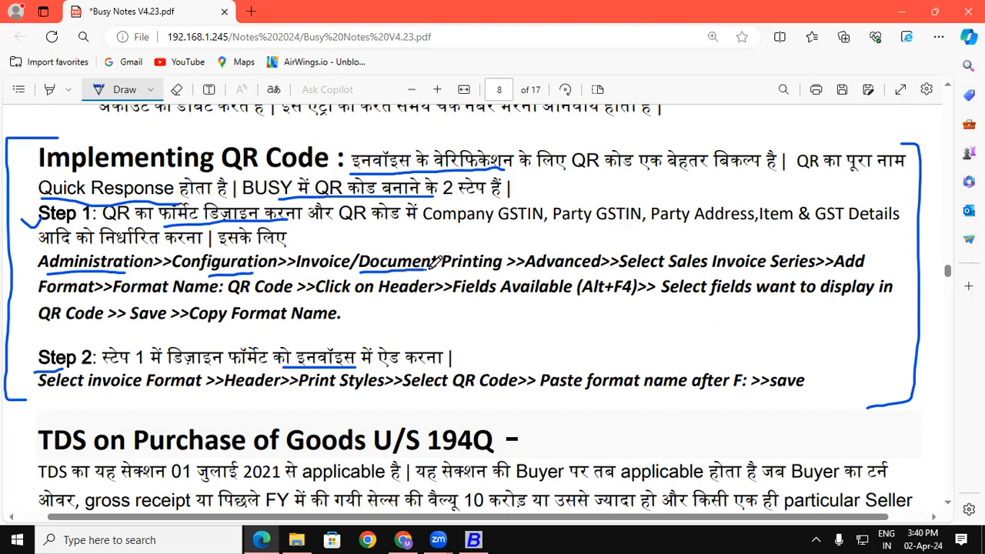
left_click_drag(542, 271, 593, 270)
left_click_drag(660, 270, 768, 268)
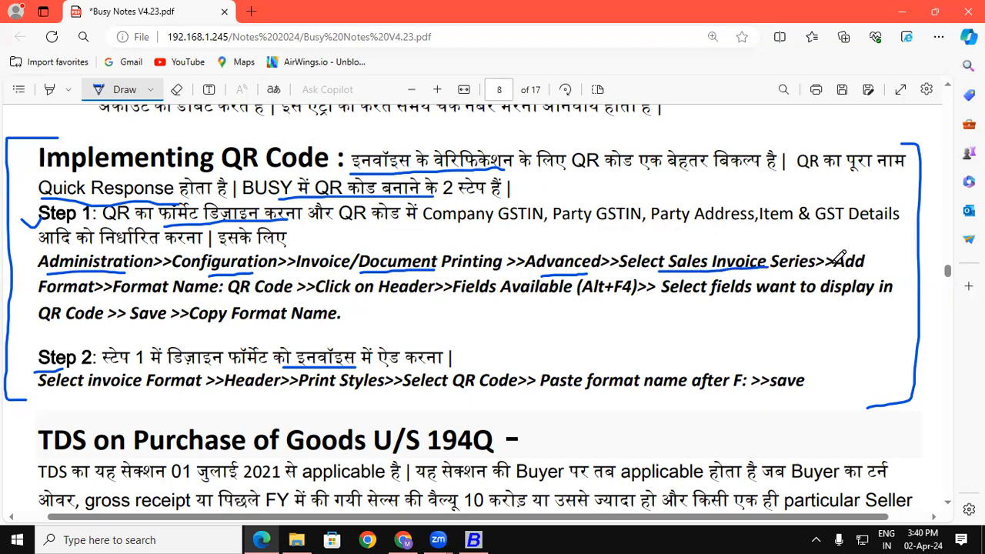
left_click_drag(836, 270, 866, 270)
left_click(50, 299)
left_click_drag(115, 297, 215, 296)
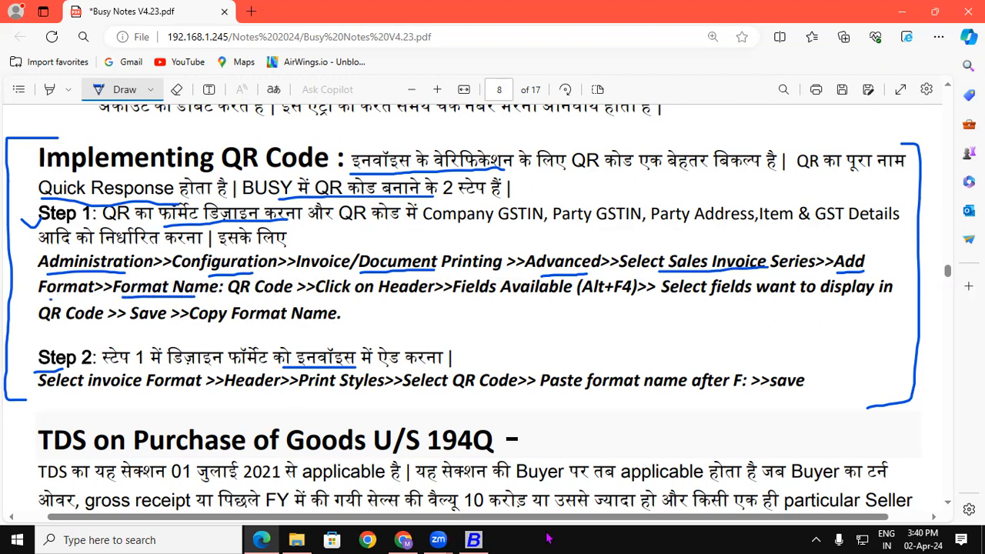
Switch back to Busy and open the Advanced configuration for Invoice / Document Printing.
left_click(477, 539)
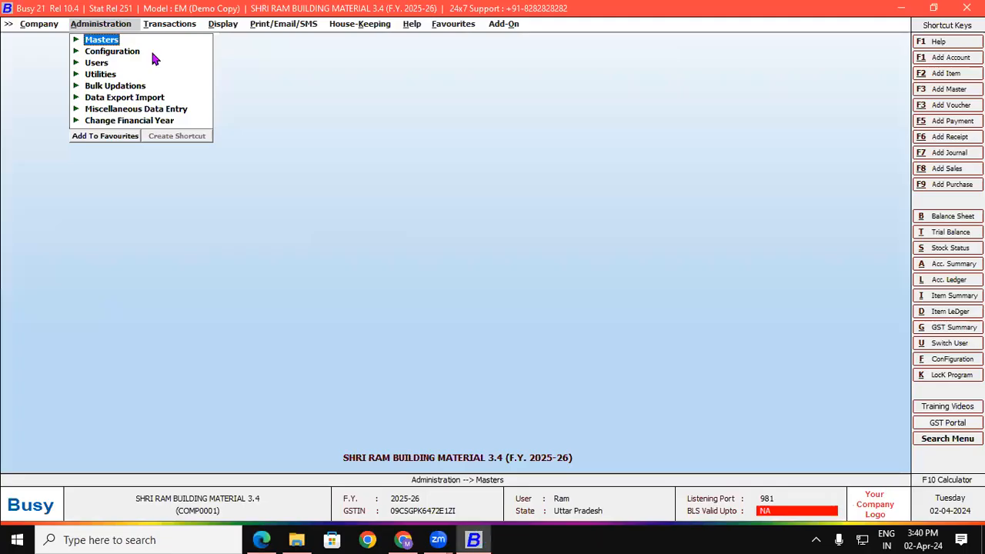
left_click(111, 53)
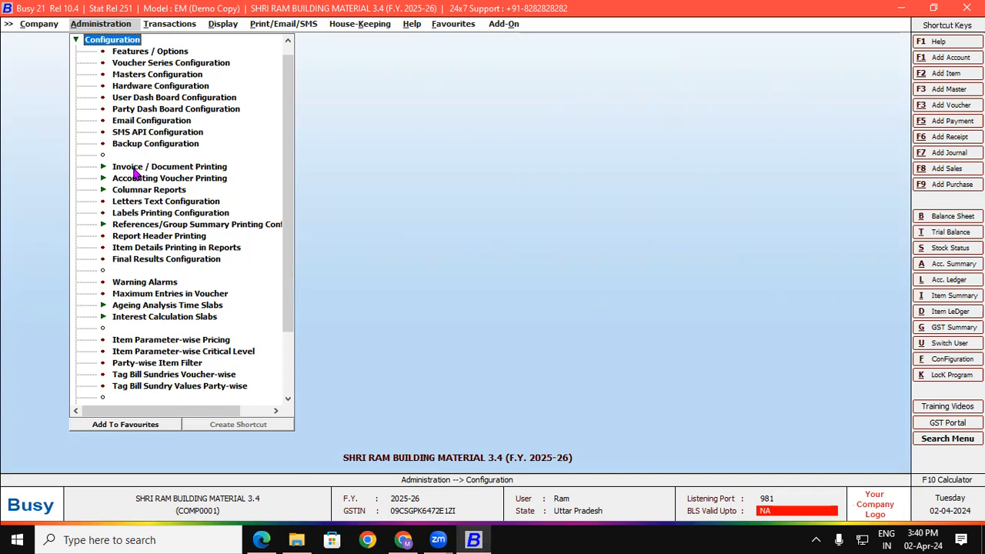
double_click(133, 168)
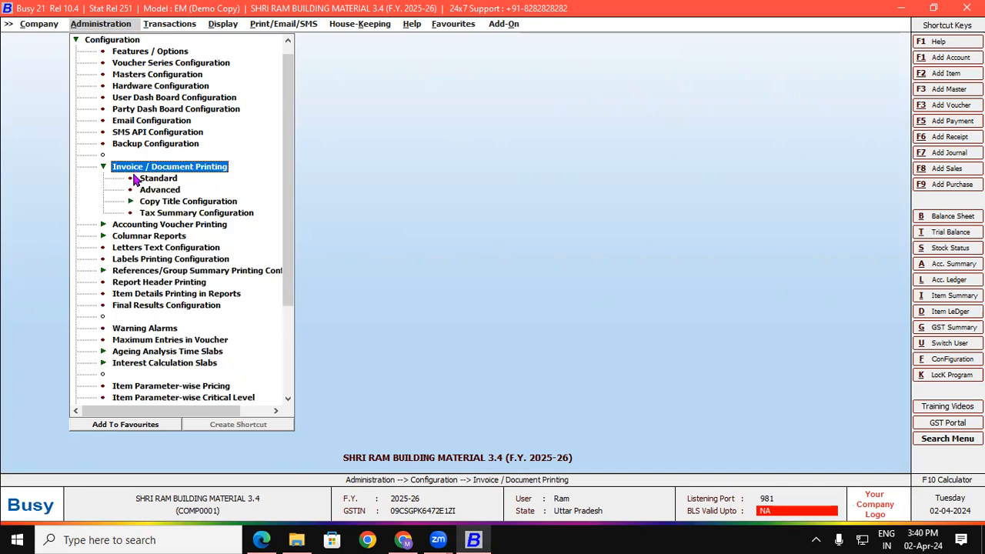
left_click(160, 192)
double_click(160, 192)
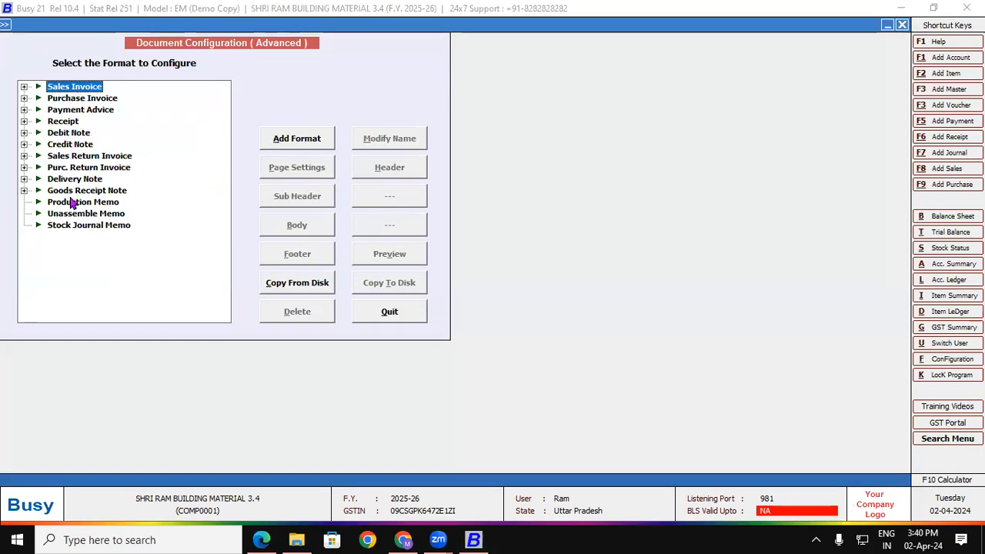
Add a new Sales Invoice document format named QR and save it.
left_click(24, 87)
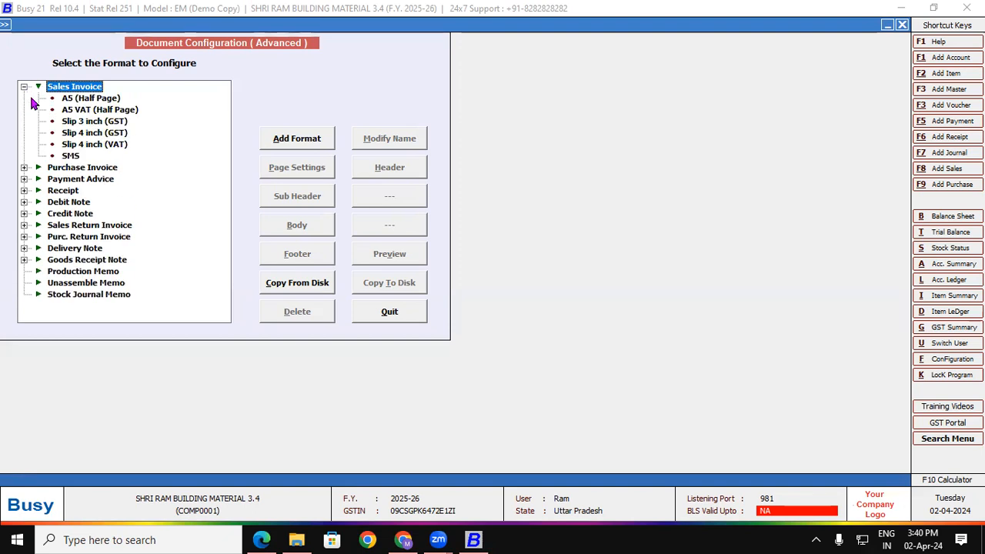
left_click(281, 146)
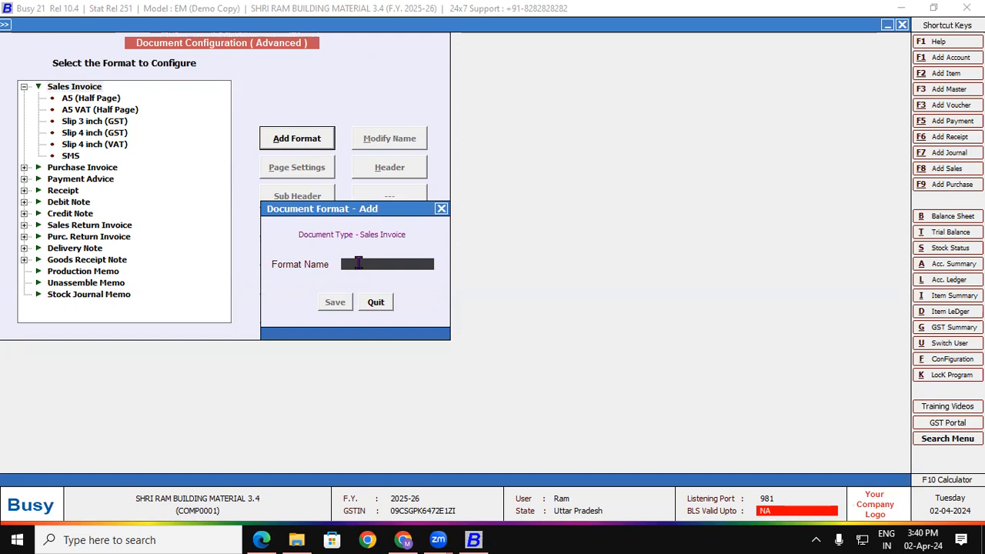
type("QR")
left_click(334, 304)
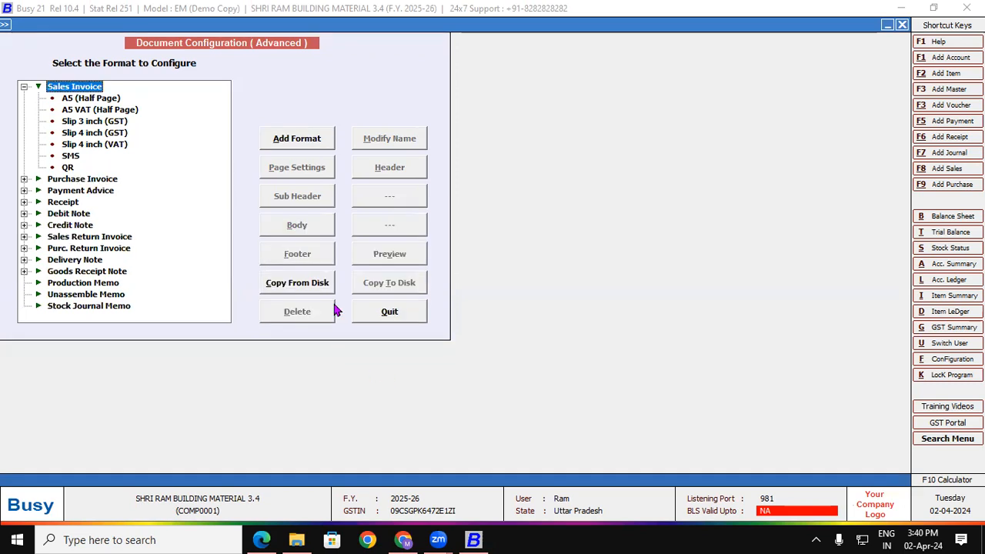
Select the QR format, glance at the PDF notes, and open the format's header configuration.
left_click(68, 168)
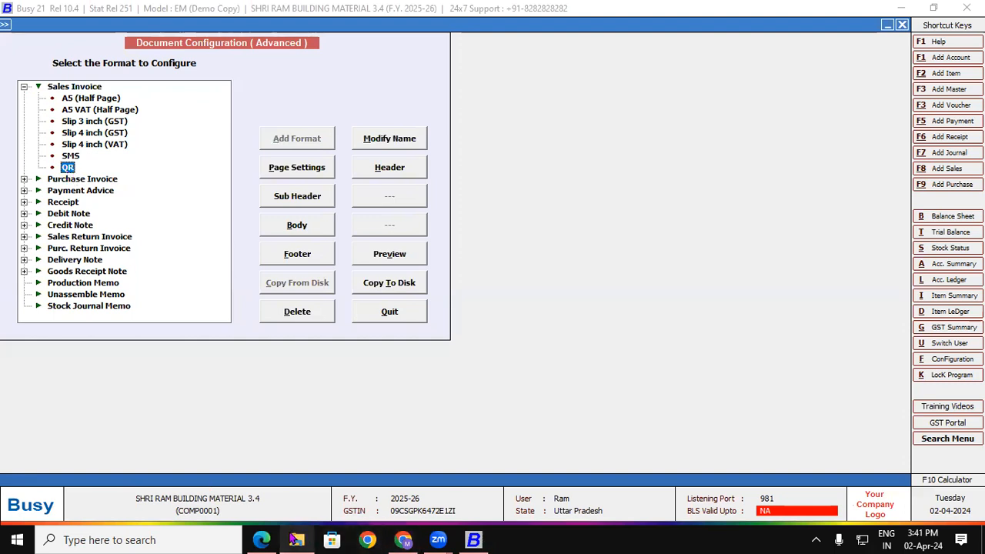
left_click(265, 539)
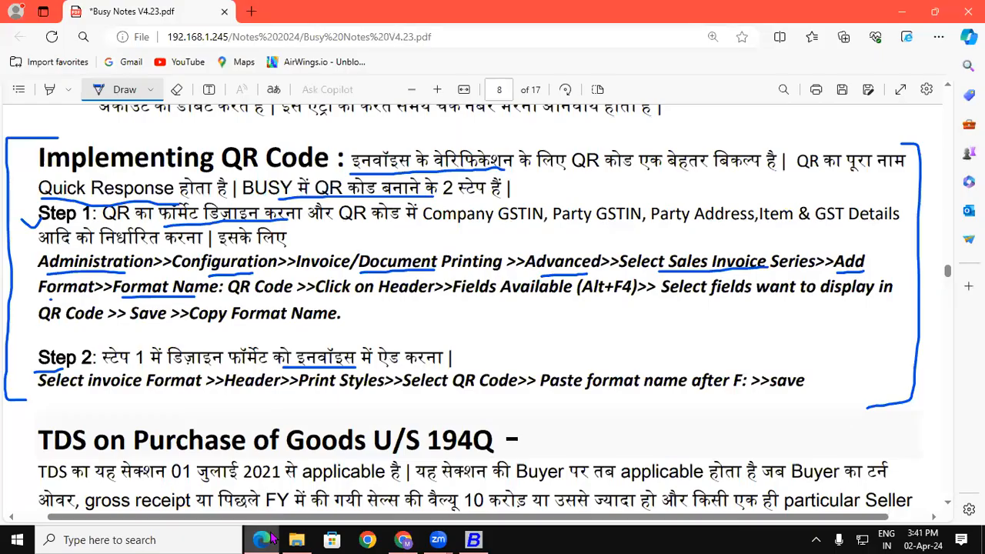
left_click(264, 539)
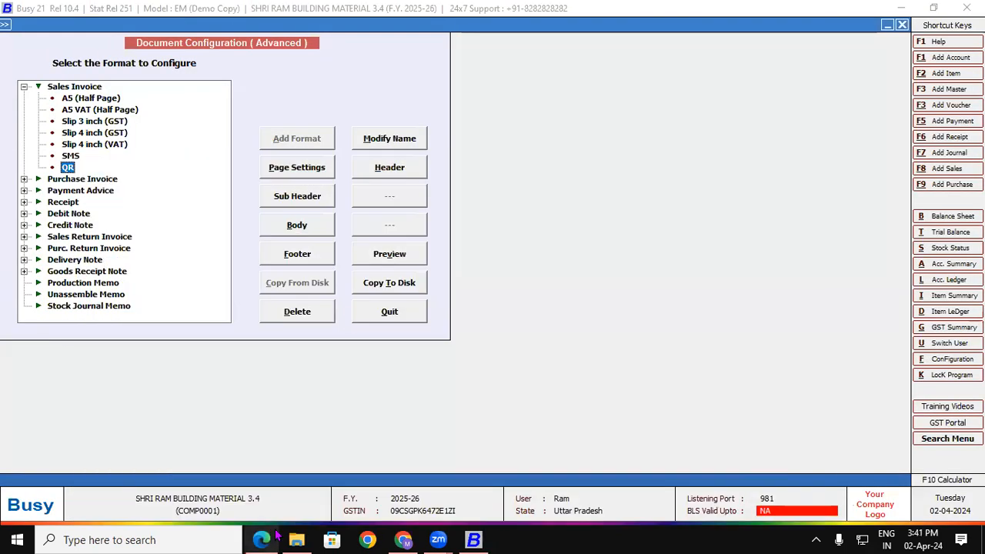
left_click(390, 167)
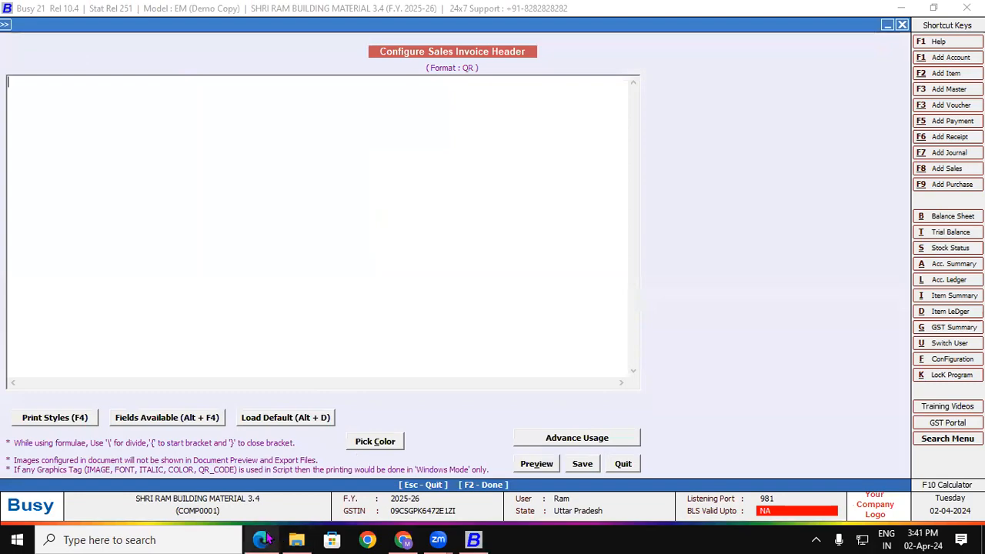
Switch to the PDF notes and underline Company GSTIN, Party GSTIN, Party Address, Item and the Fields Available instruction.
left_click(262, 539)
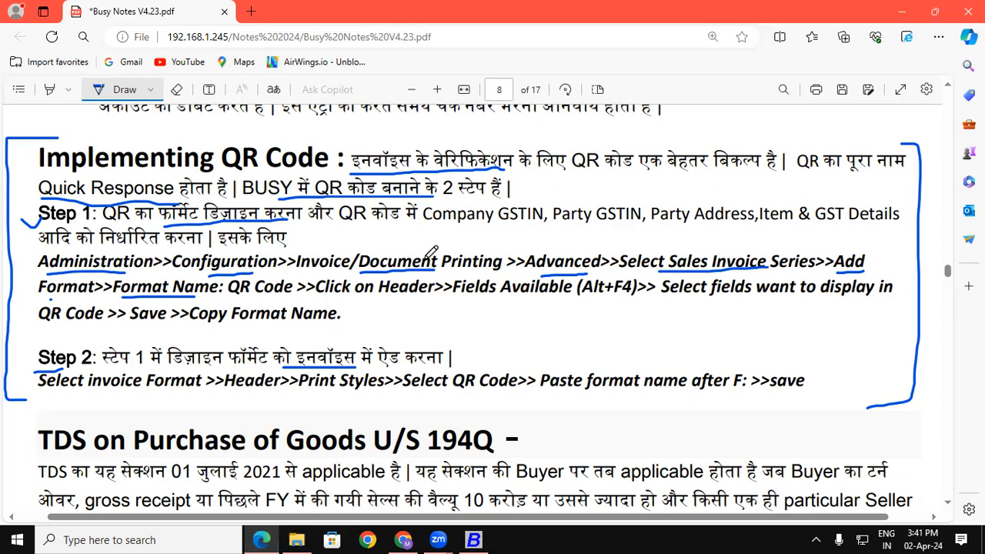
left_click_drag(424, 228, 646, 228)
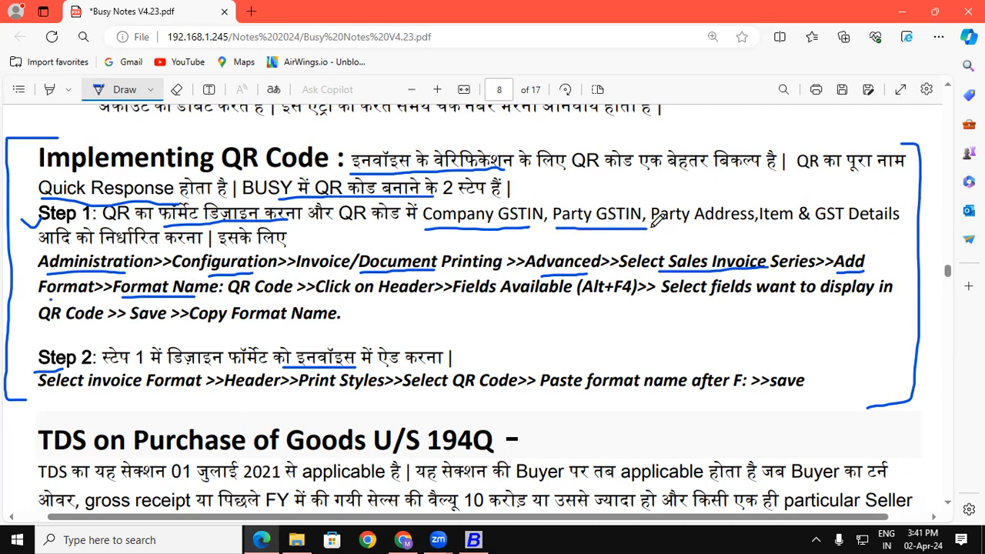
left_click_drag(663, 229, 795, 227)
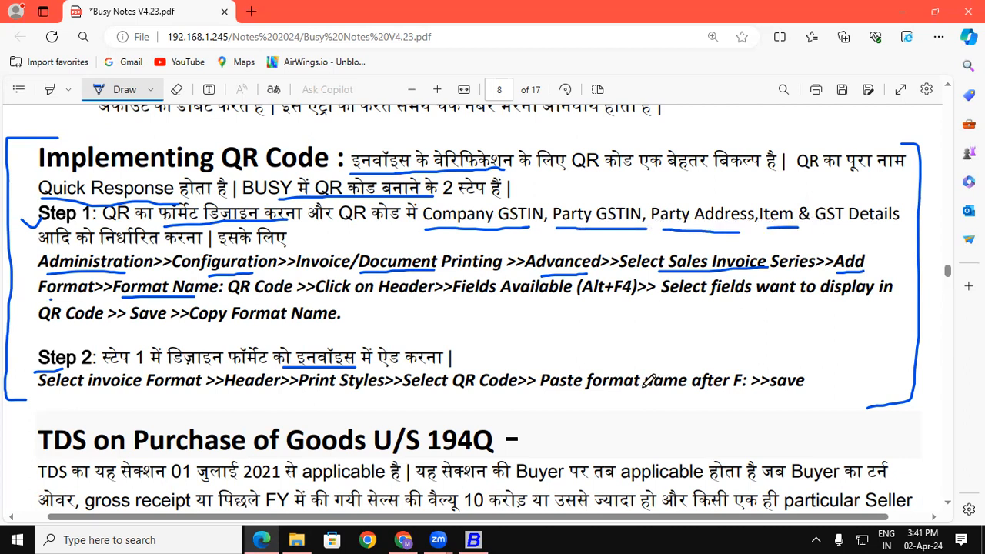
left_click_drag(478, 307, 643, 291)
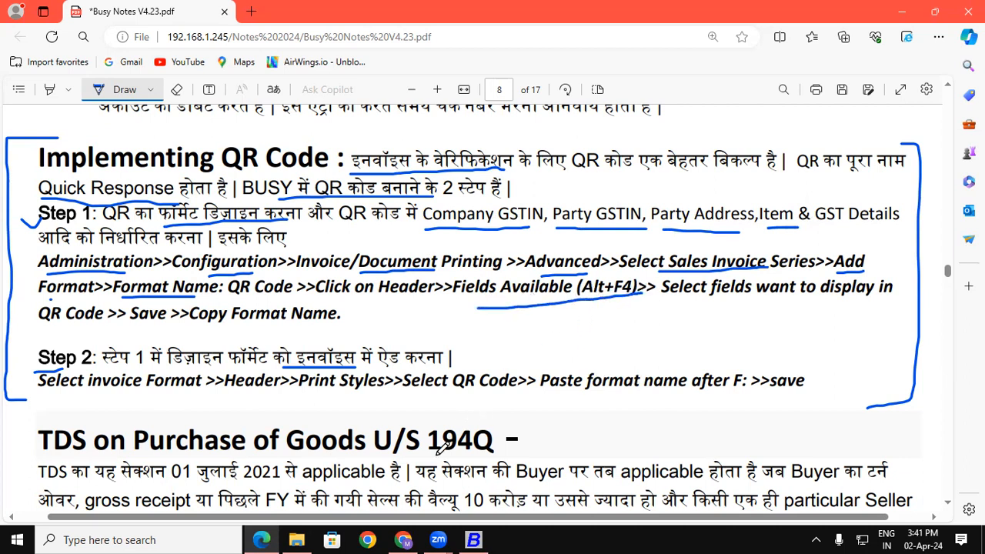
Switch back to Busy and insert the COMPANY_NAME field from the COMPANY category into the QR format's header.
left_click(482, 539)
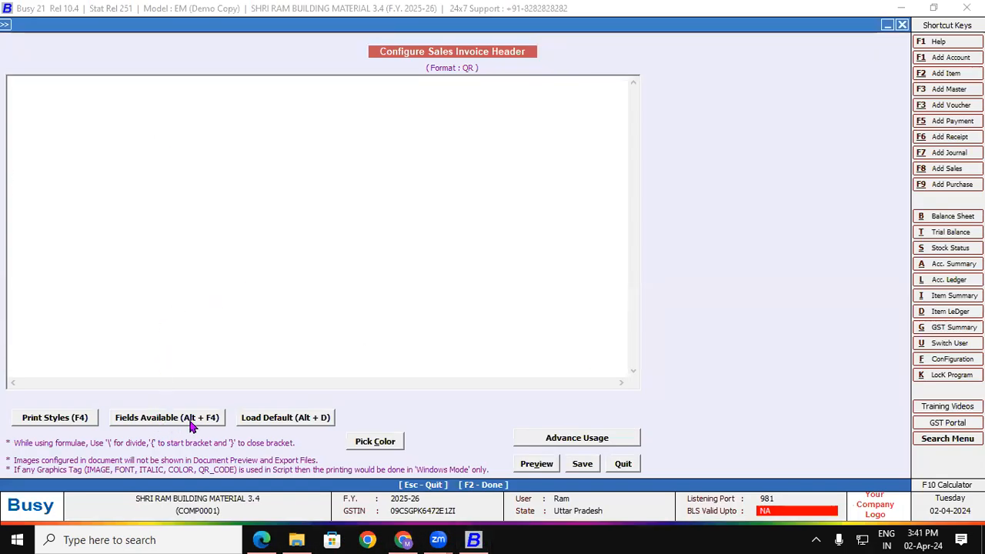
left_click(192, 425)
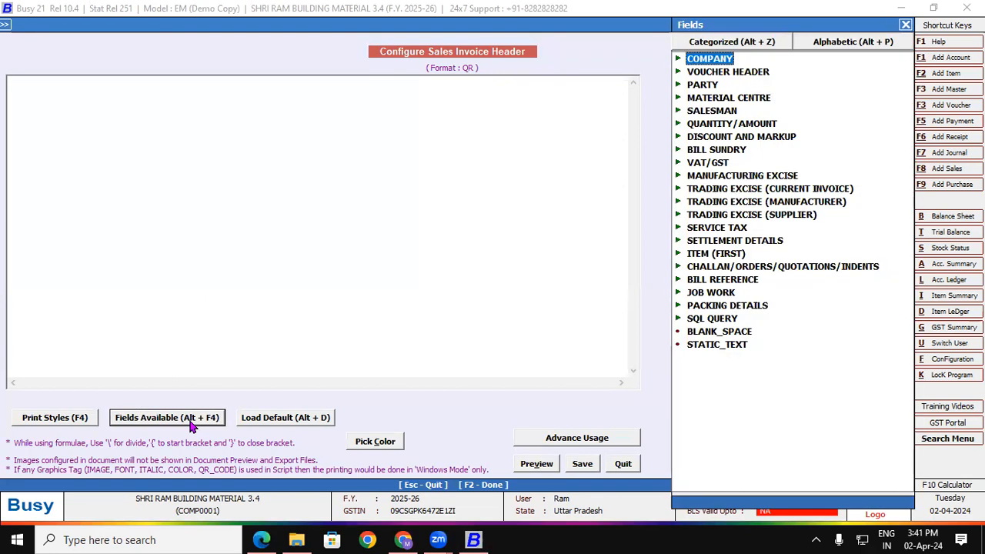
double_click(701, 65)
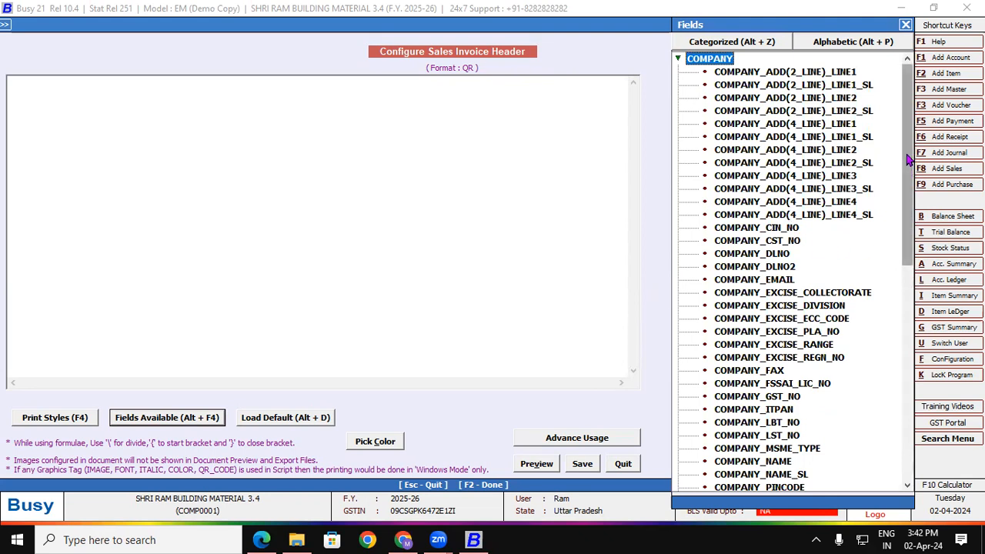
left_click_drag(908, 149, 908, 198)
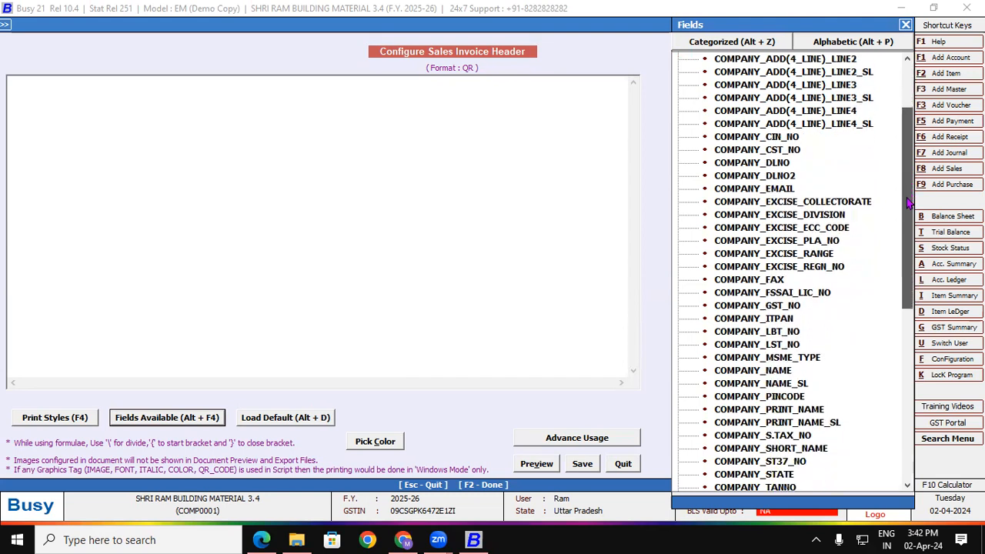
left_click(754, 372)
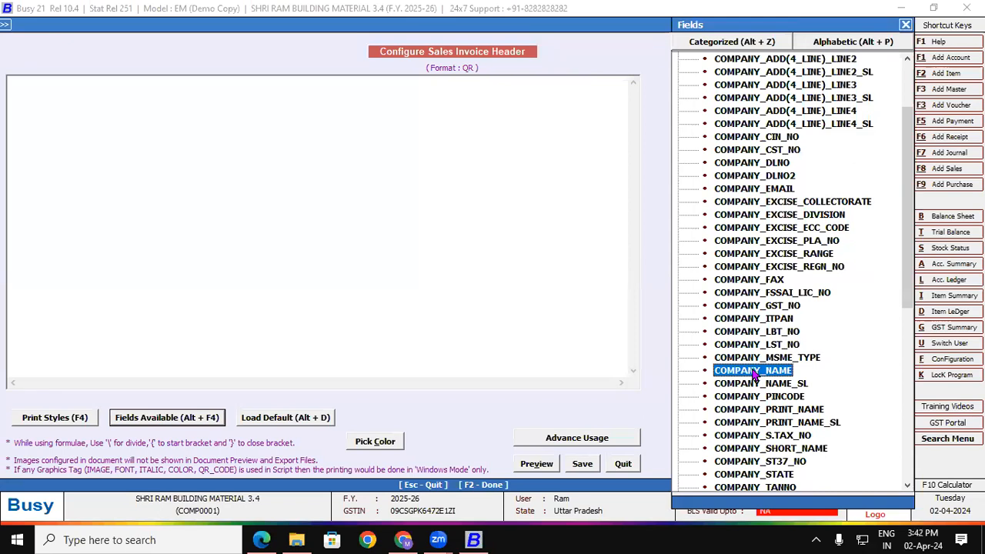
double_click(754, 371)
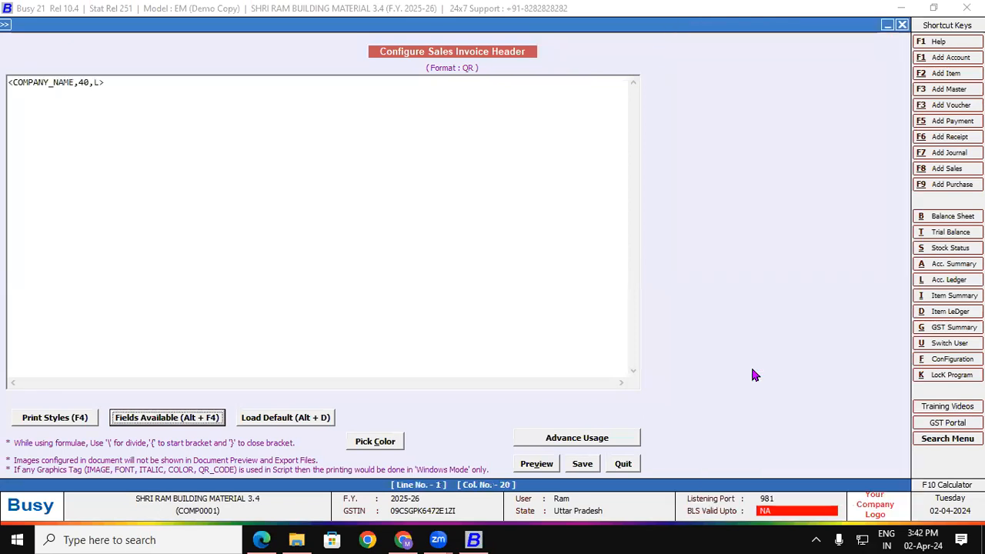
Review the COMPANY_NAME field code in the header by highlighting its parts, especially the length value.
left_click(119, 86)
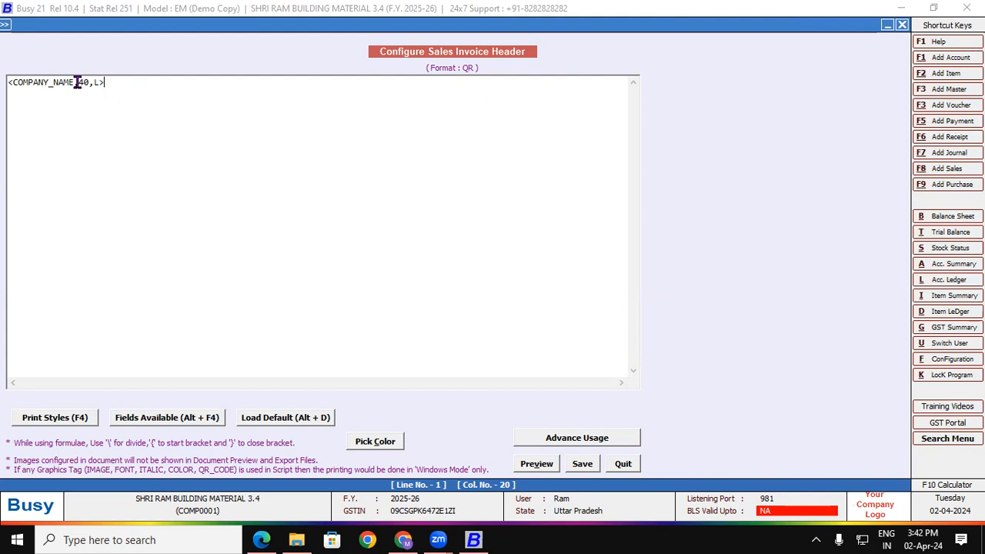
left_click_drag(77, 83, 89, 83)
left_click_drag(15, 83, 104, 82)
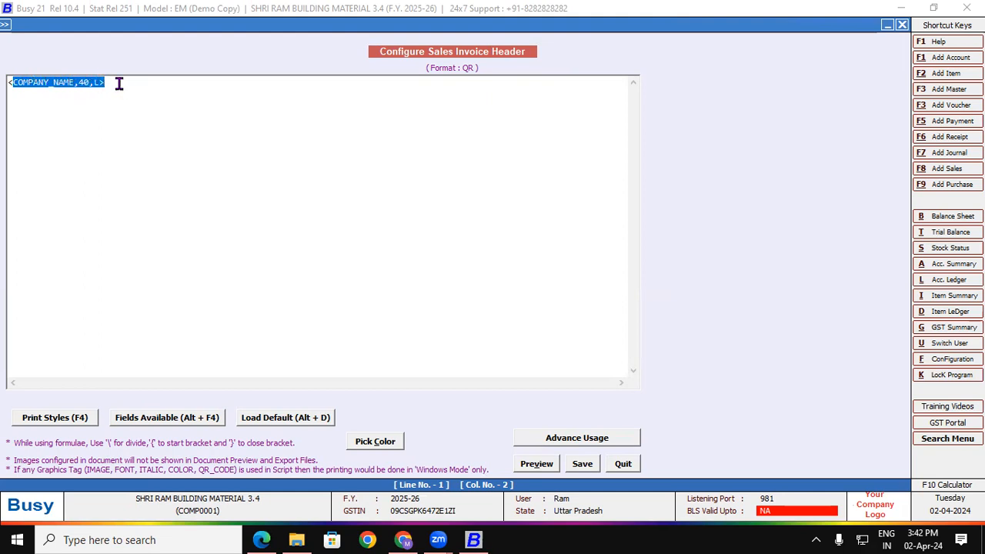
left_click(116, 83)
left_click_drag(89, 86, 80, 83)
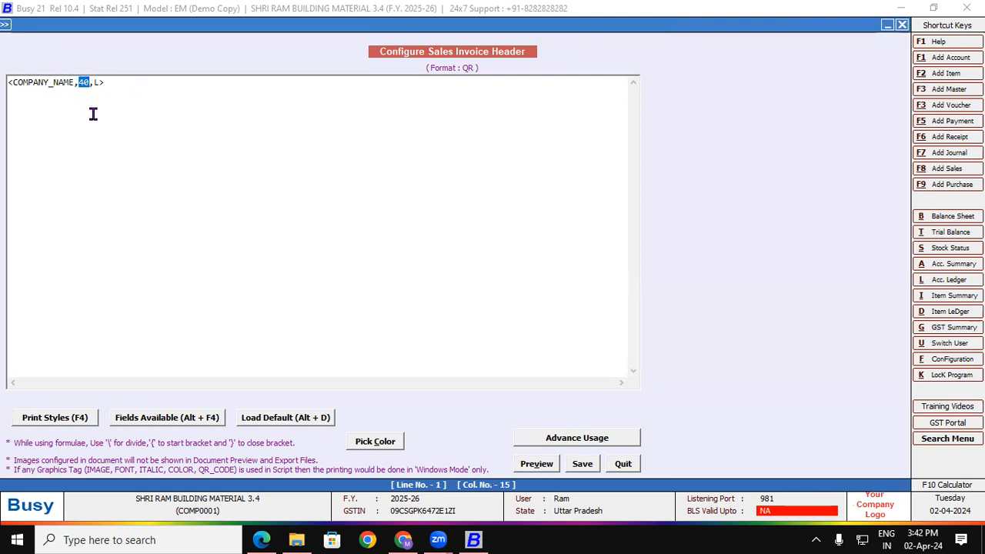
Insert the COMPANY_GST_NO field from the COMPANY category after the COMPANY_NAME field in the header.
left_click(127, 84)
left_click(174, 425)
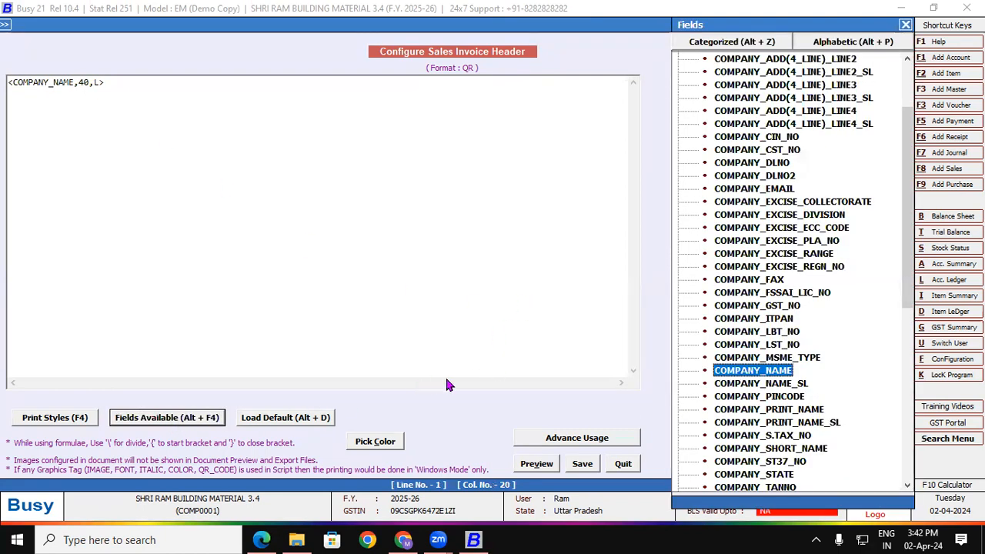
left_click_drag(908, 269, 906, 330)
scroll(889, 268, "up", 5)
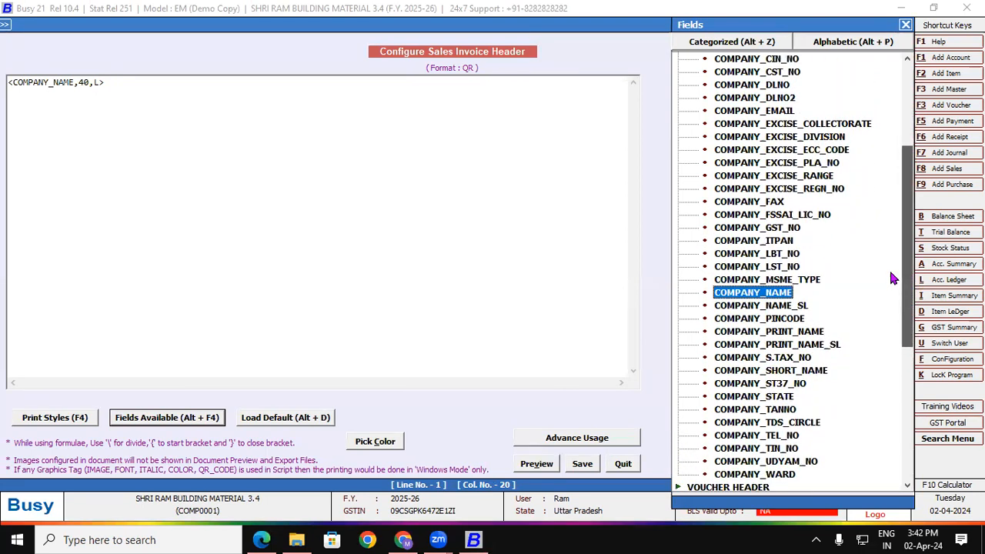
scroll(889, 227, "up", 3)
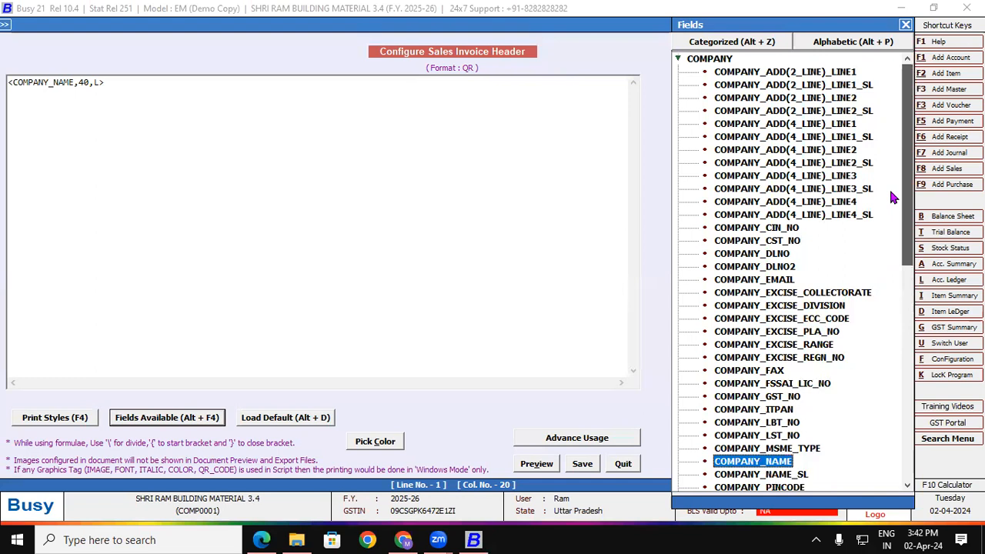
scroll(890, 240, "down", 1)
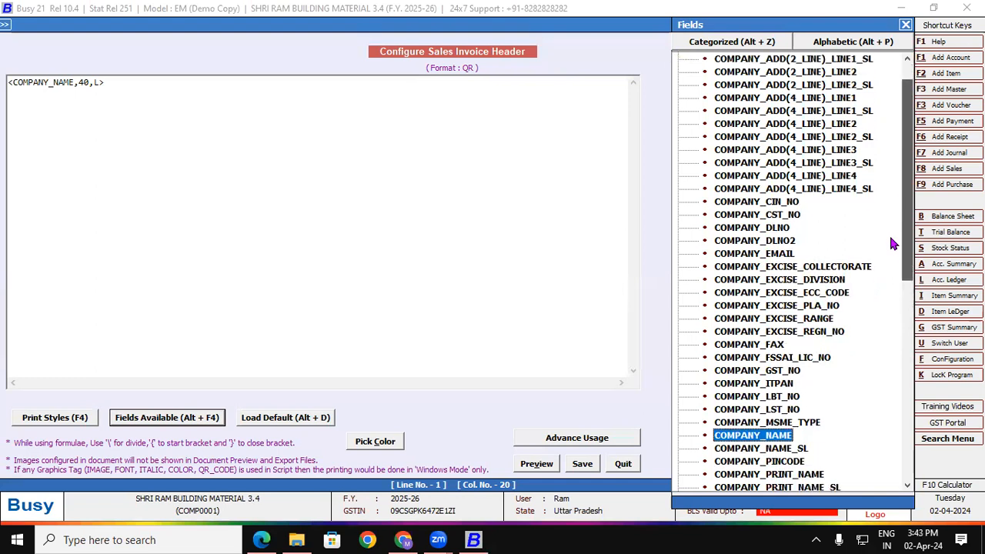
scroll(891, 241, "down", 1)
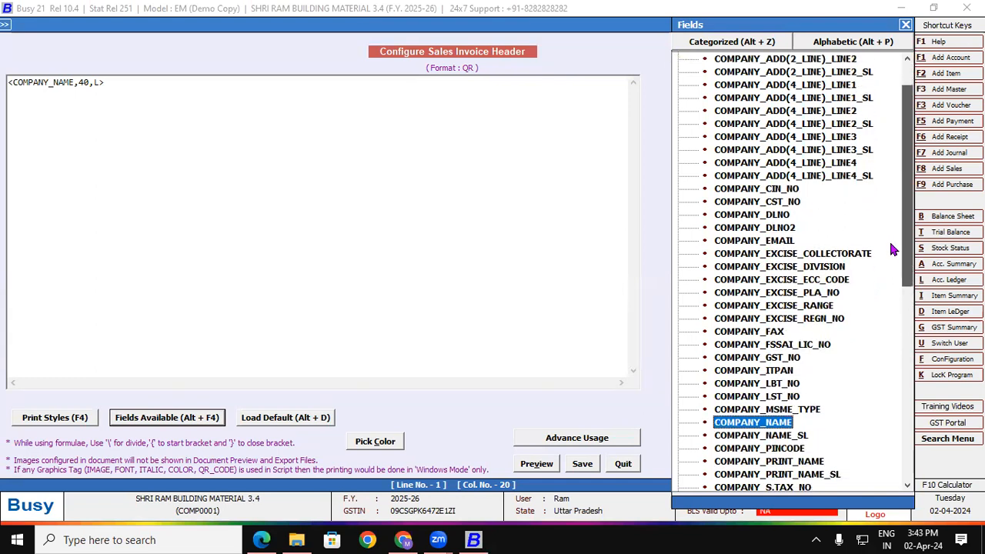
double_click(751, 358)
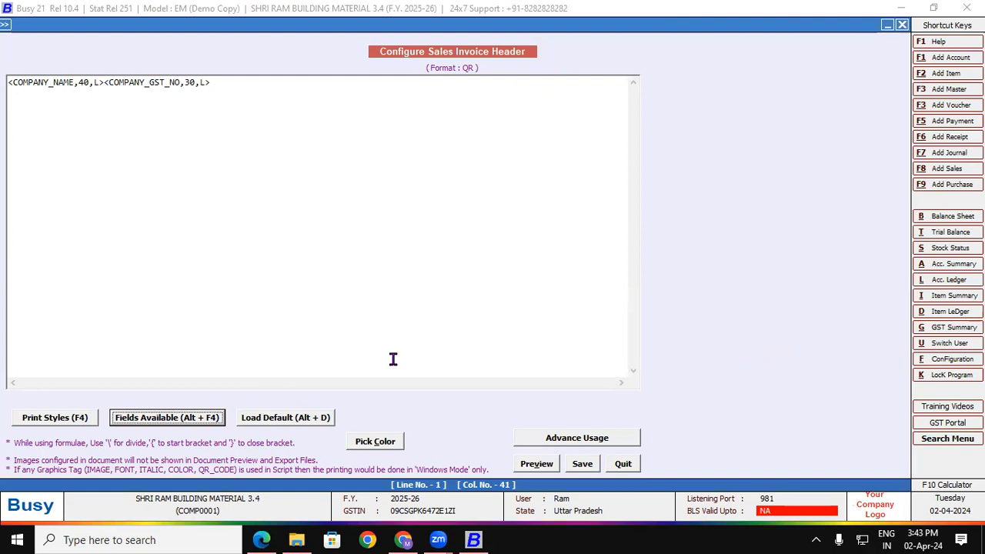
Place the COMPANY_GST_NO field on its own second line and start a new third line below it.
left_click(103, 82)
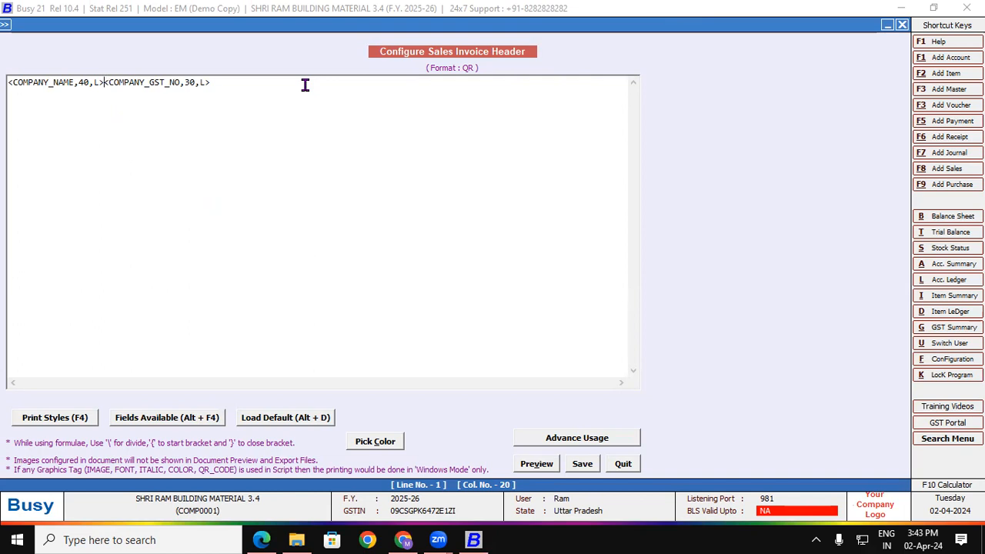
key("Return")
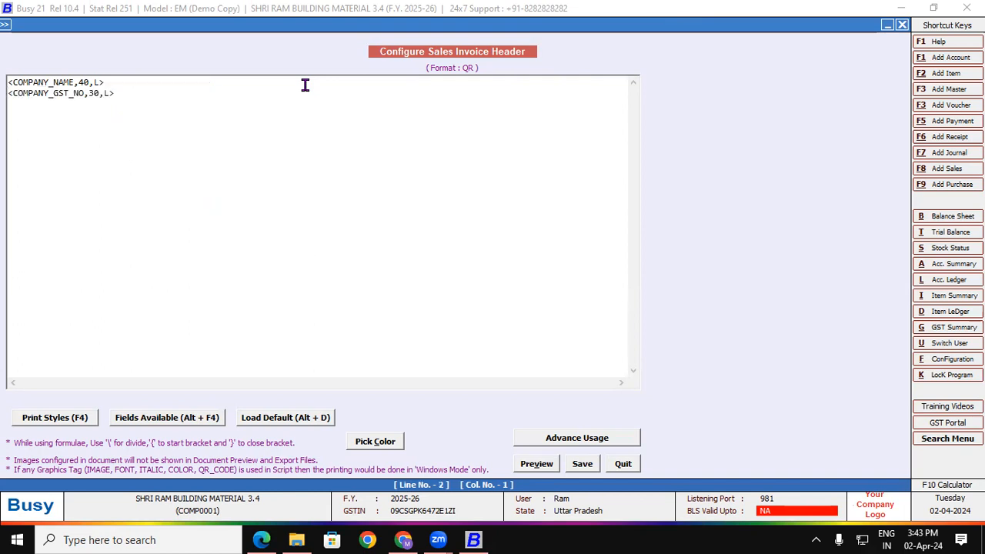
left_click(146, 93)
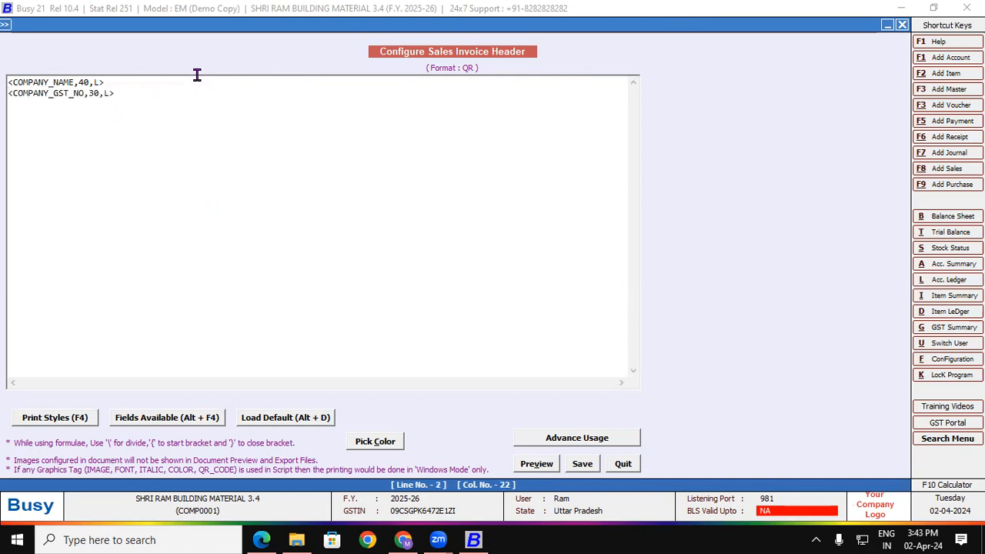
key("Return")
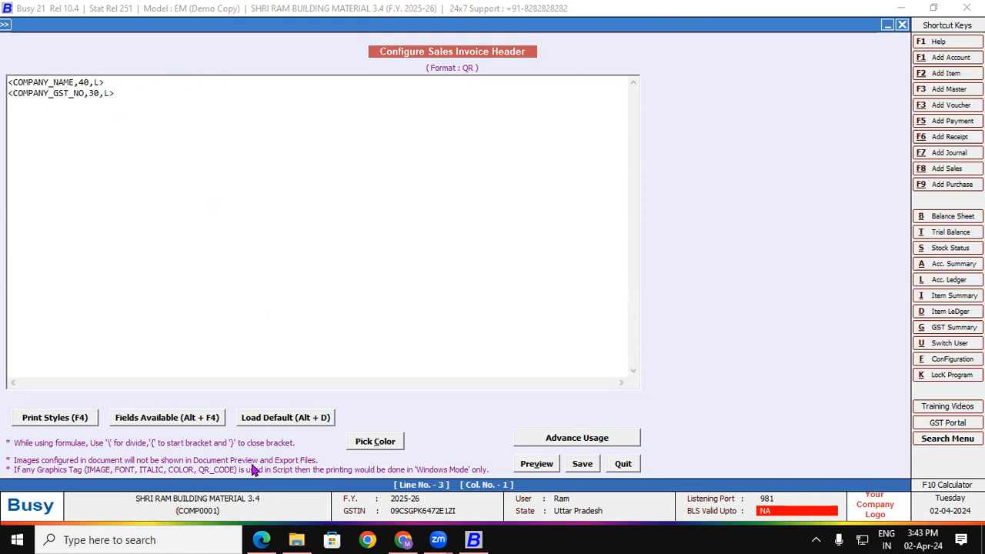
Glance at the PDF notes, return to Busy, and insert the COMPANY_ADD(2_LINE)_LINE1 field on the header's third line.
left_click(262, 539)
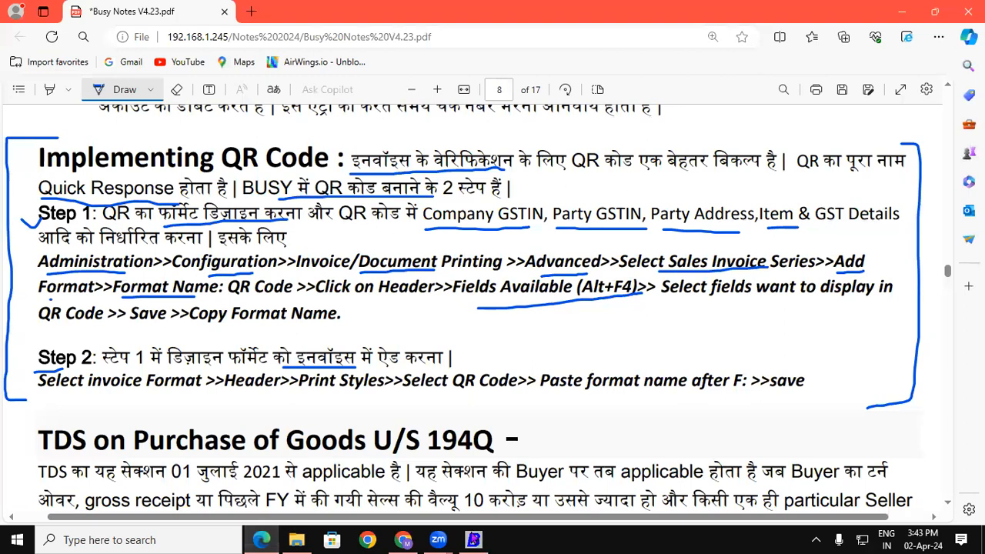
left_click(473, 539)
left_click(174, 420)
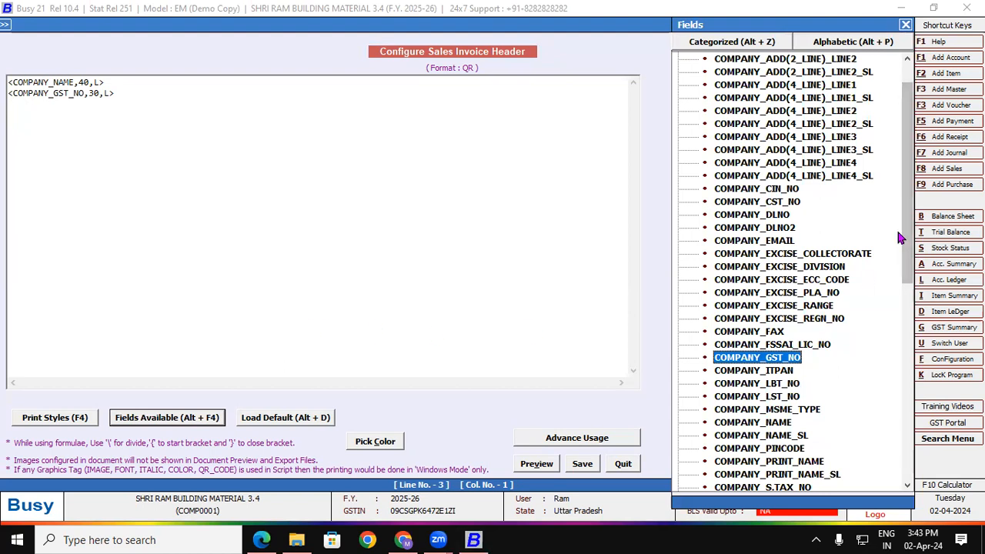
left_click_drag(900, 239, 907, 209)
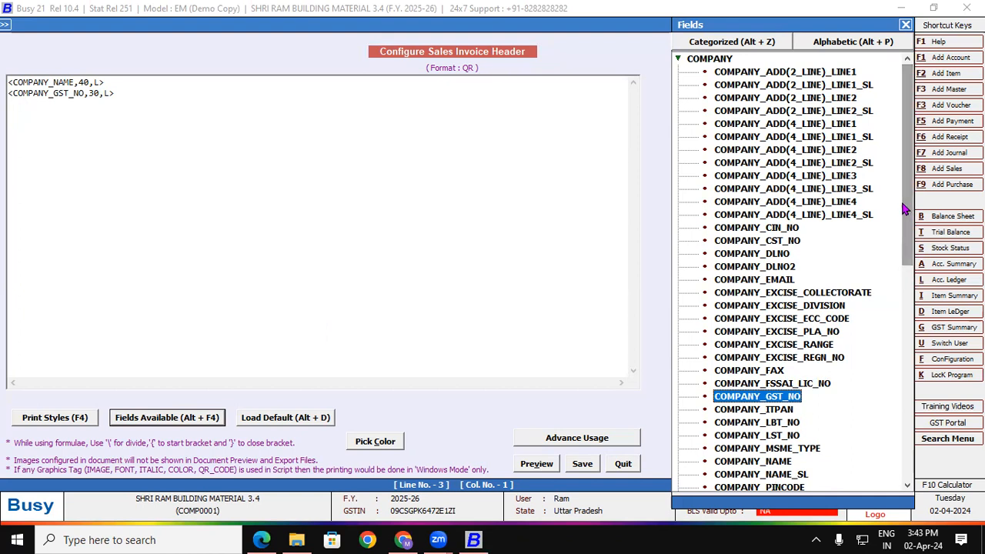
left_click(846, 73)
left_click(850, 97)
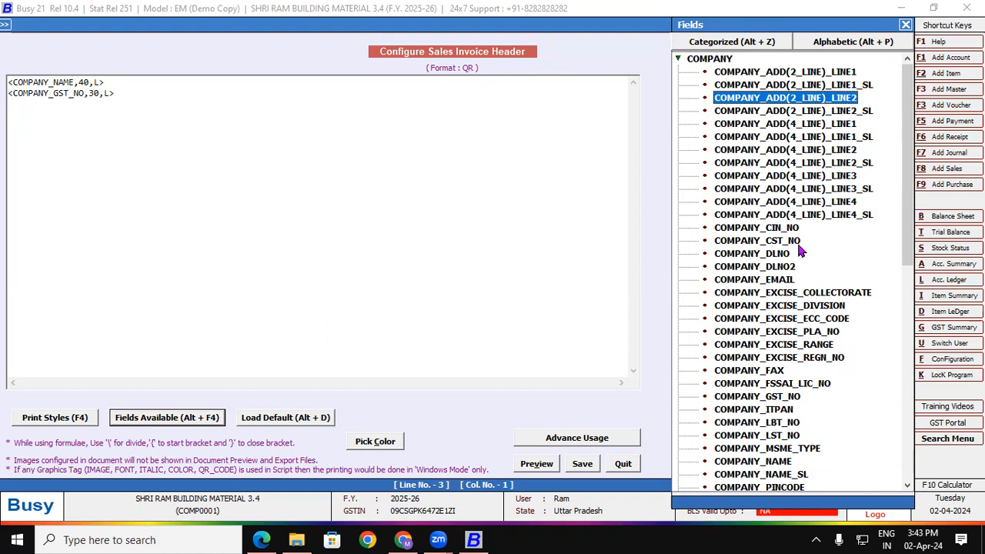
double_click(768, 73)
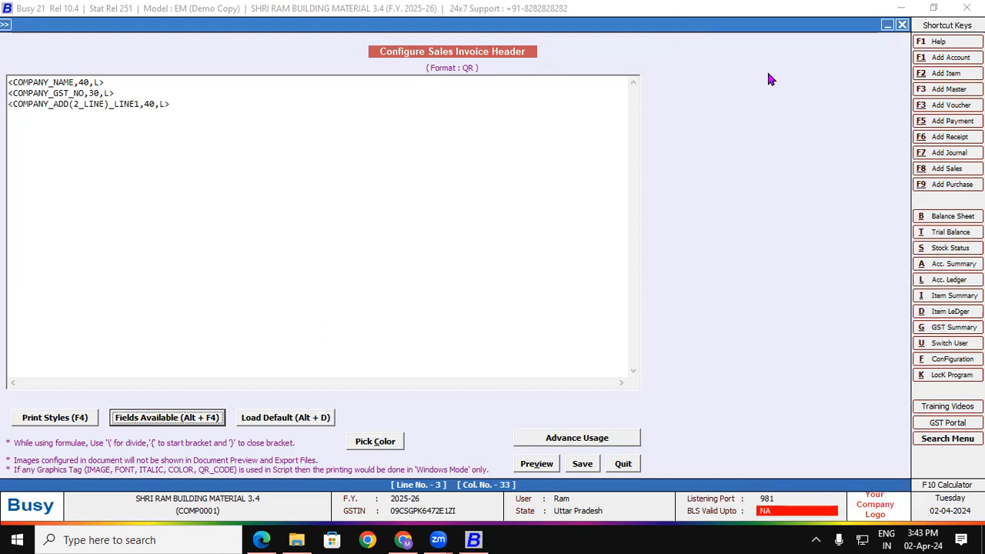
Add the COMPANY_ADD(2_LINE)_LINE2 field after the first company address line, separated by a space.
left_click(203, 107)
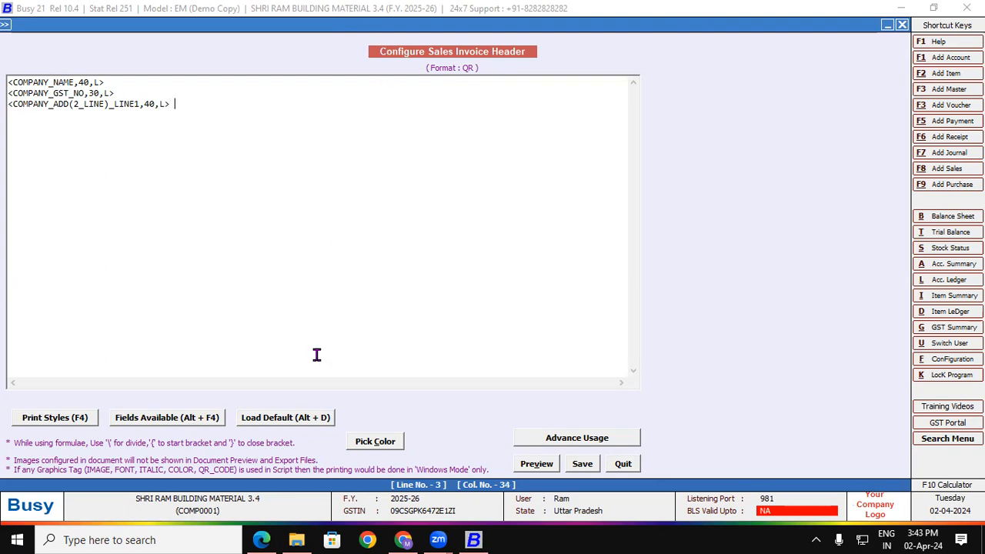
left_click(165, 418)
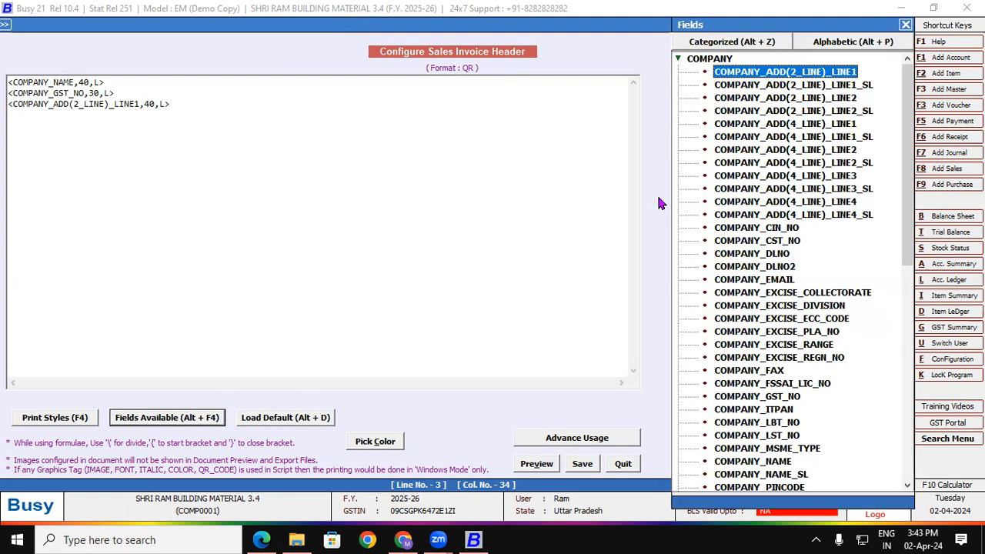
double_click(800, 98)
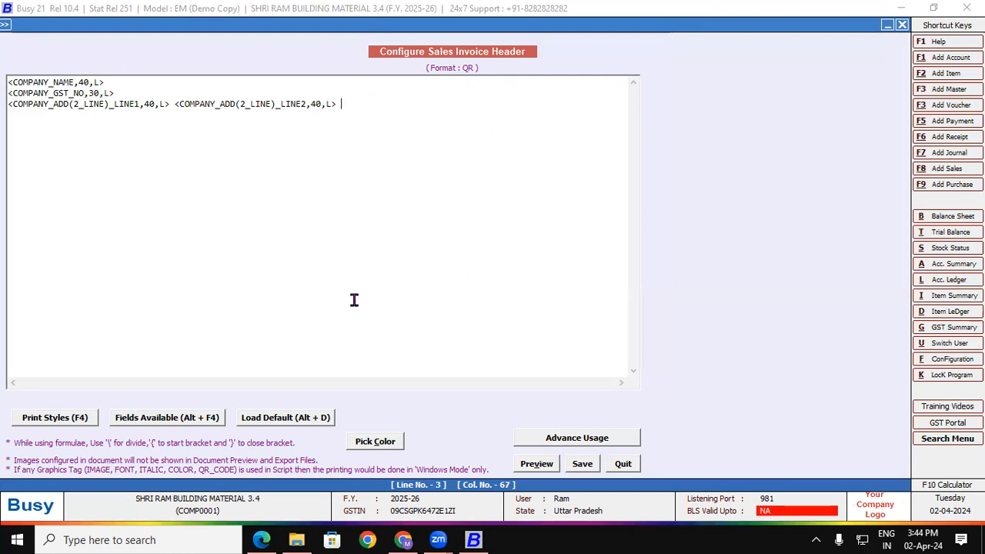
Collapse the COMPANY category and insert the BILLED_PARTY_NAME field from the PARTY category after the company address fields.
left_click(146, 423)
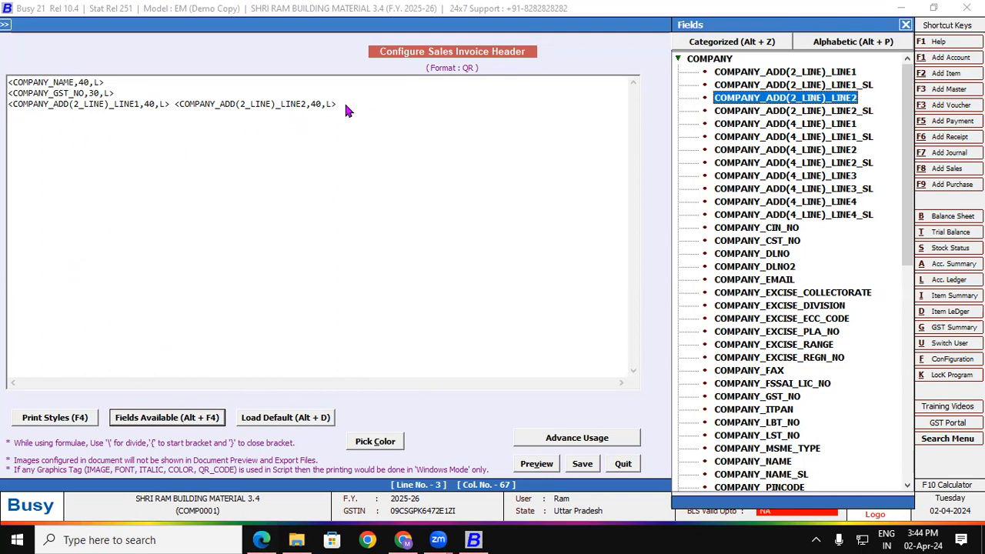
left_click(680, 60)
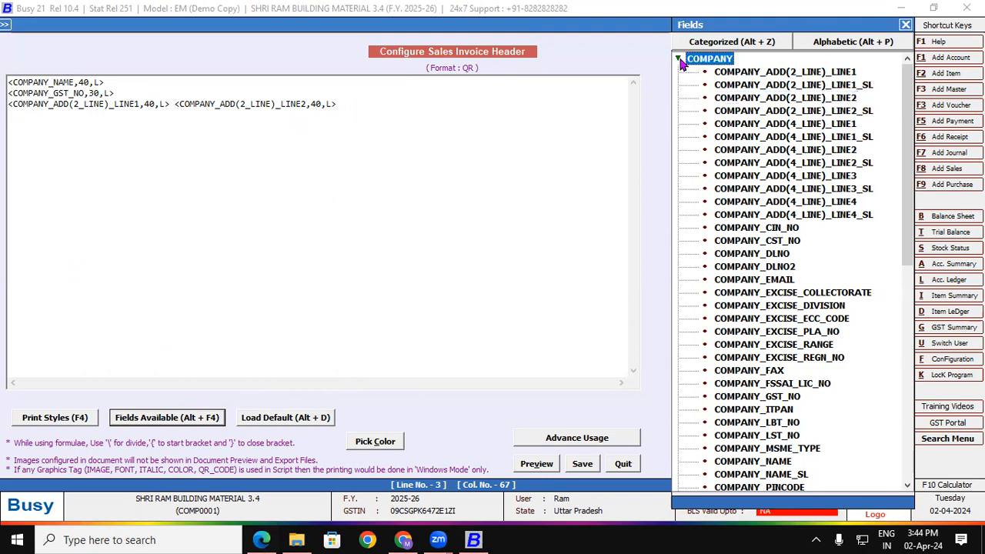
left_click(679, 60)
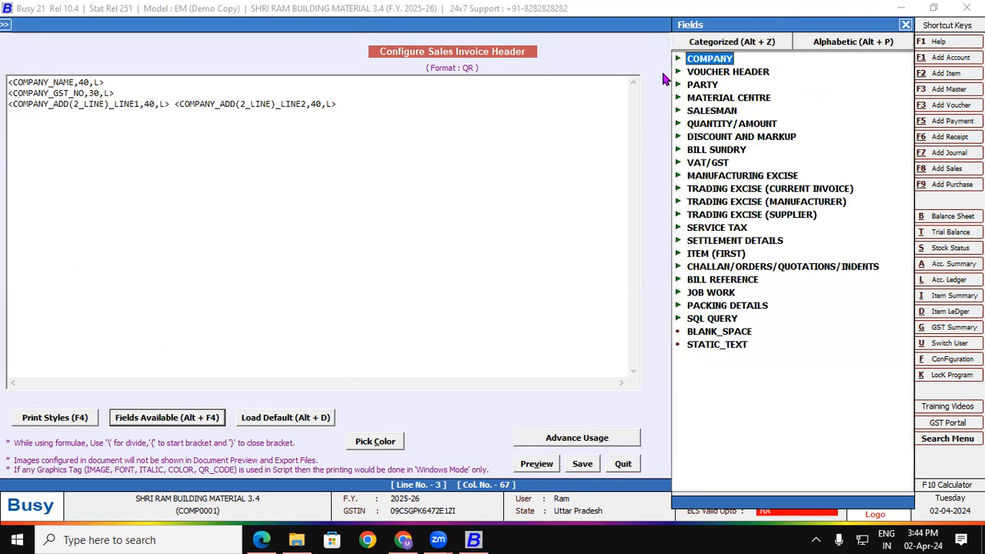
left_click(680, 86)
left_click(680, 86)
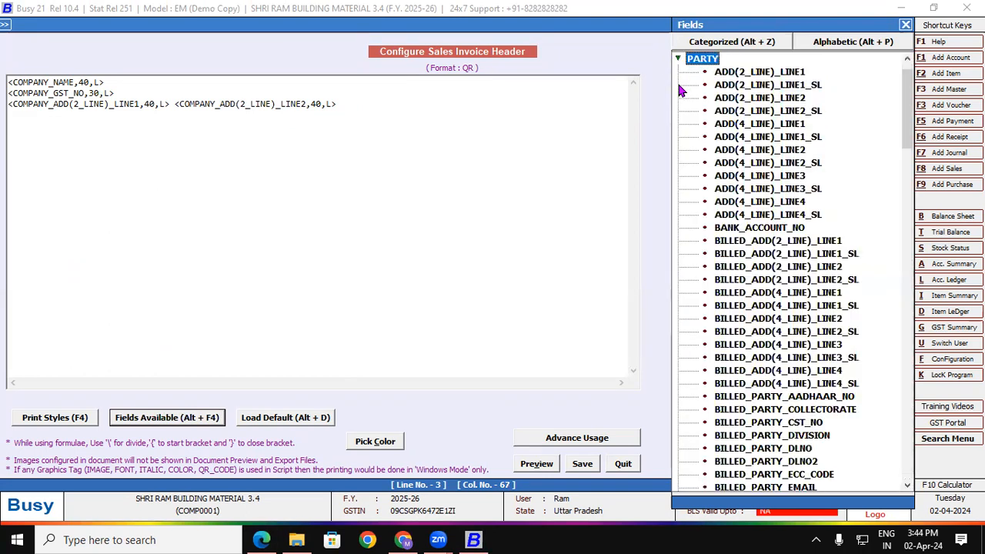
left_click_drag(908, 123, 905, 198)
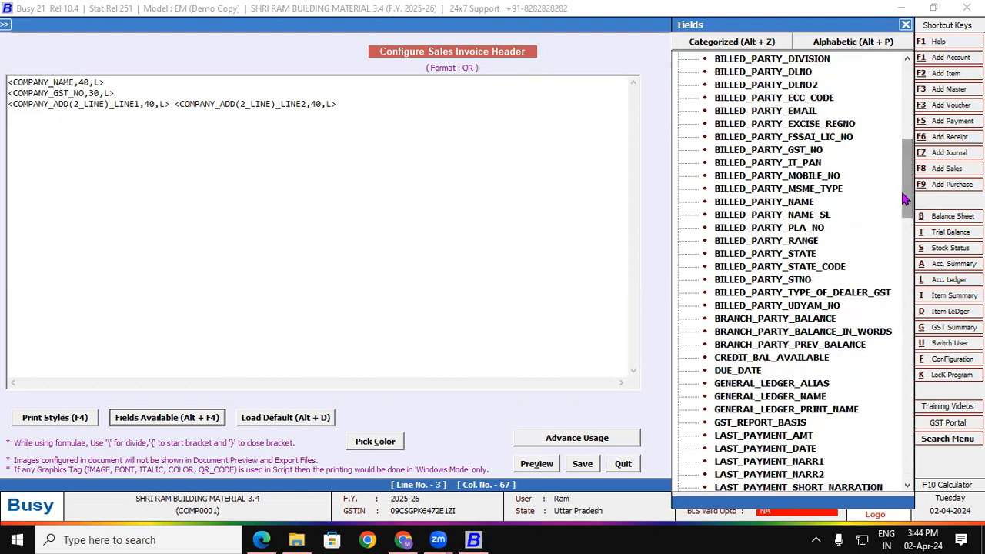
double_click(775, 204)
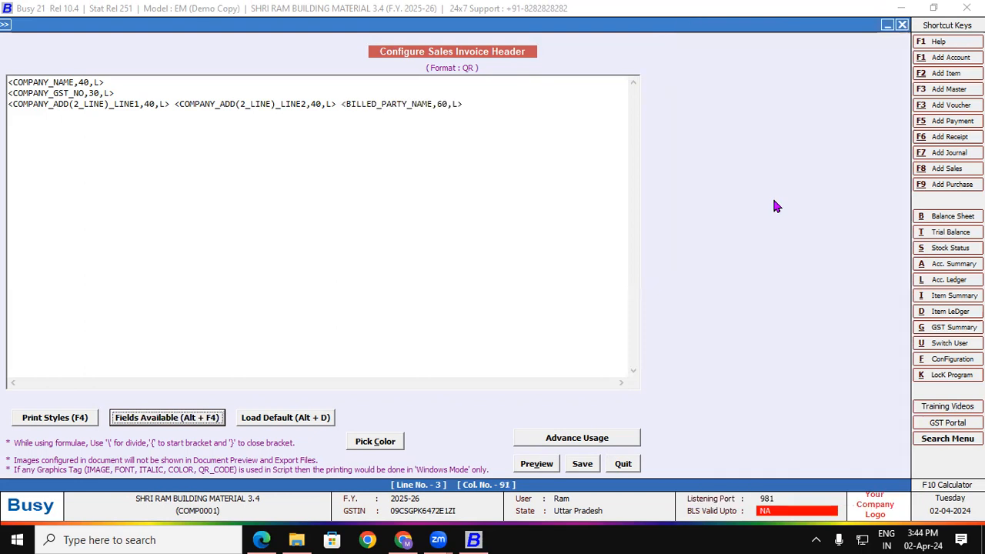
Insert the BILLED_PARTY_GST_NO field directly after the BILLED_PARTY_NAME field in the header.
left_click(469, 105)
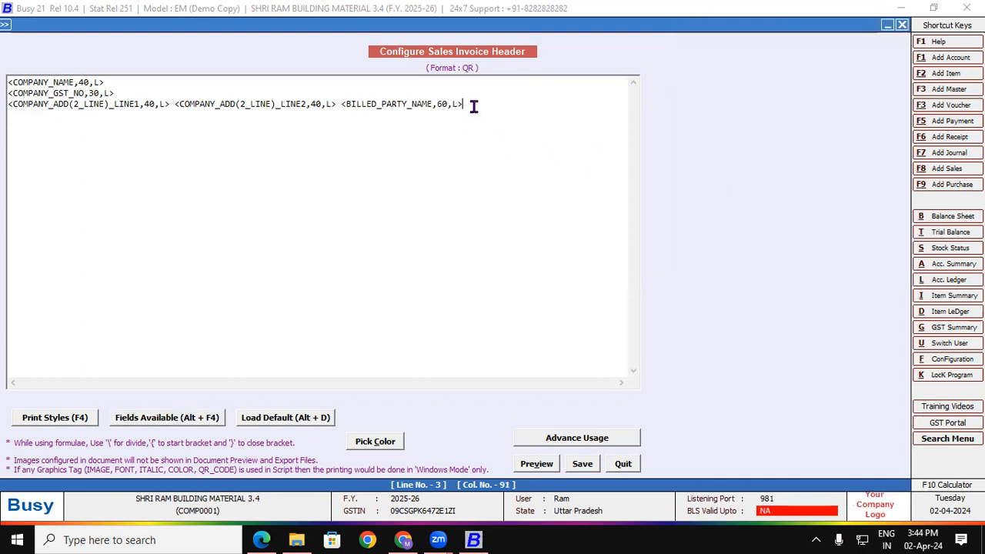
left_click(172, 422)
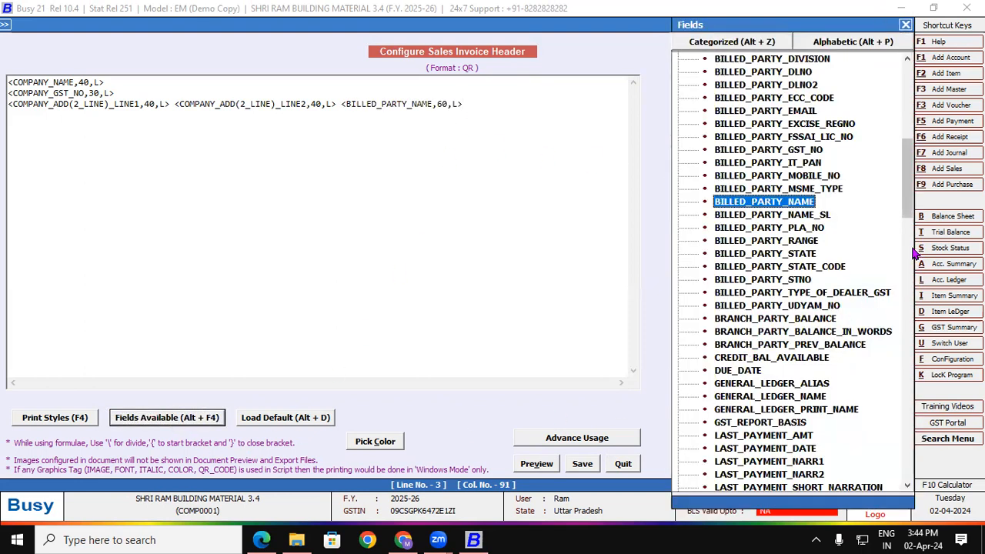
left_click_drag(907, 204, 908, 195)
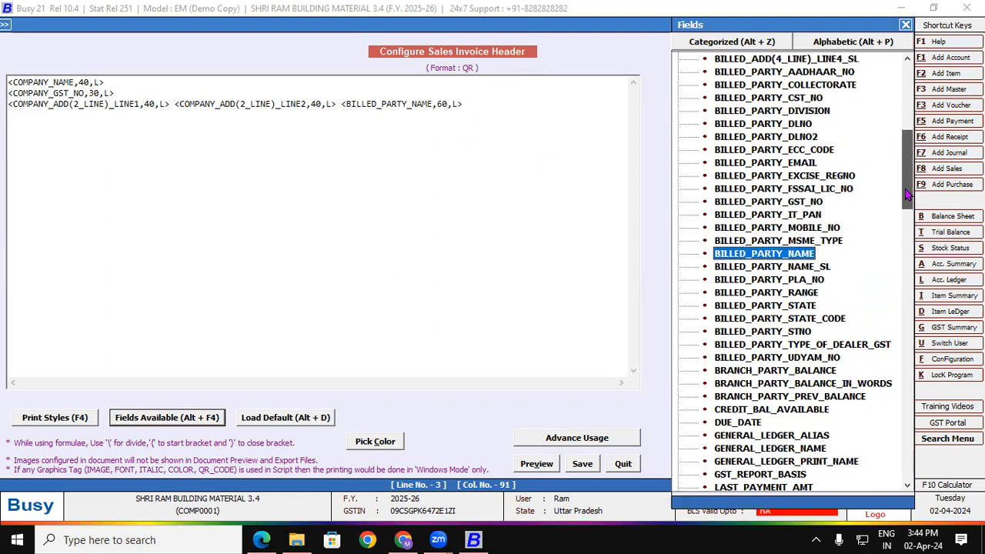
double_click(804, 202)
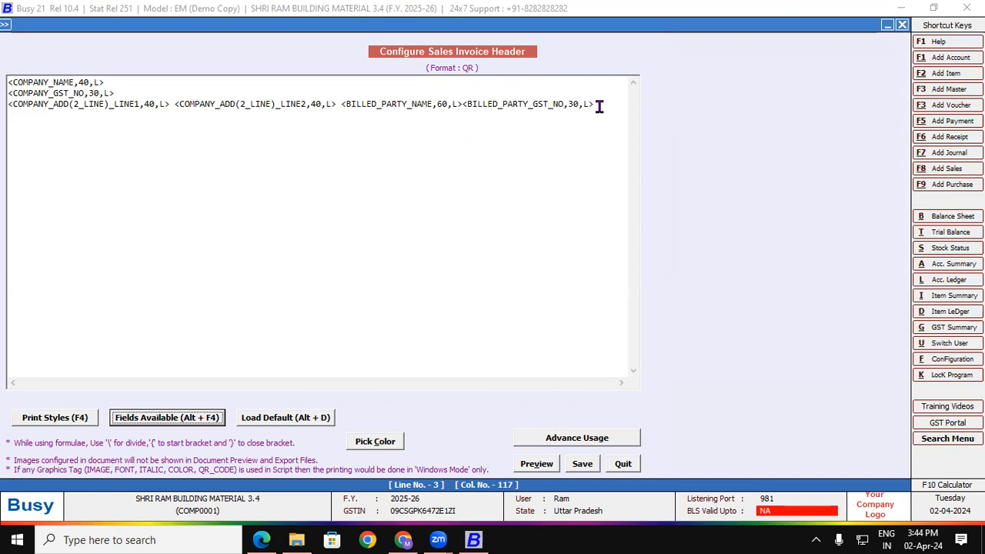
Insert the BILLED_ADD(2_LINE)_LINE1 field from the PARTY category directly after the BILLED_PARTY_GST_NO field.
left_click(167, 421)
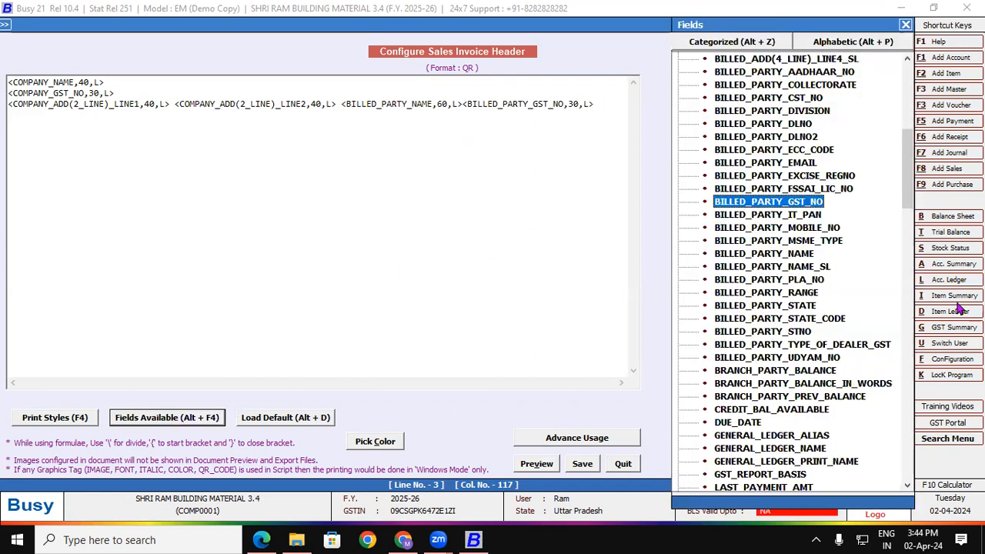
scroll(913, 185, "down", 2)
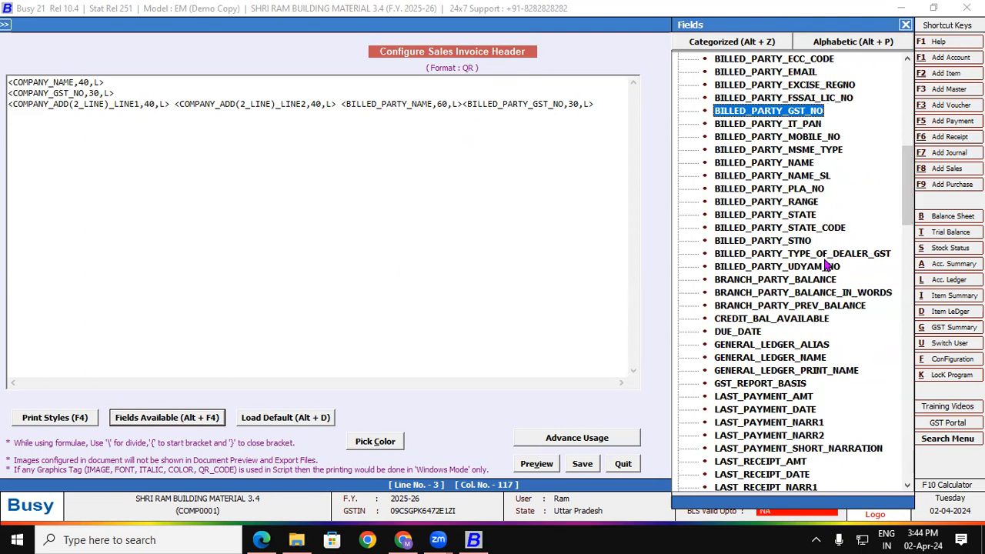
mouse_move(908, 197)
left_mouse_down()
mouse_move(909, 144)
mouse_move(908, 214)
left_mouse_up()
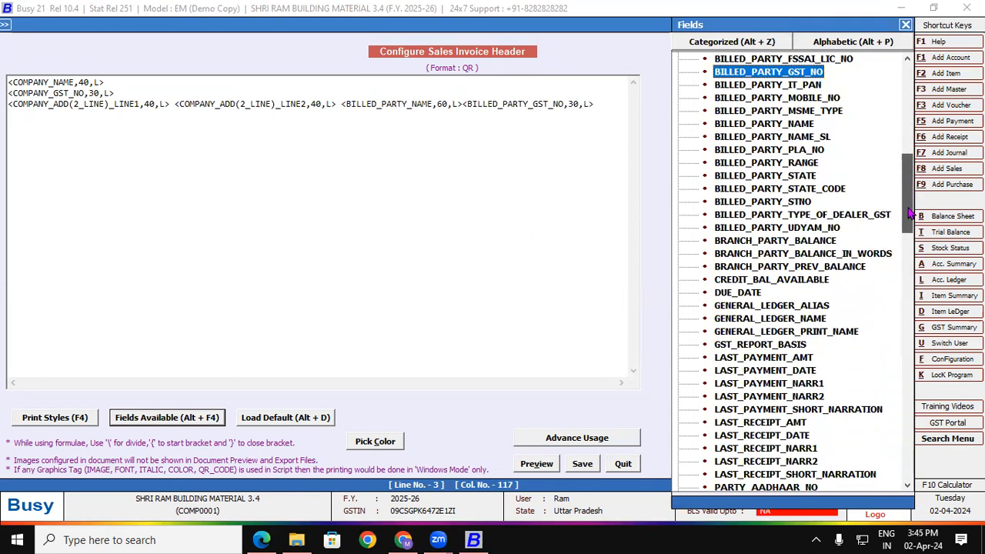
left_click_drag(909, 213, 922, 140)
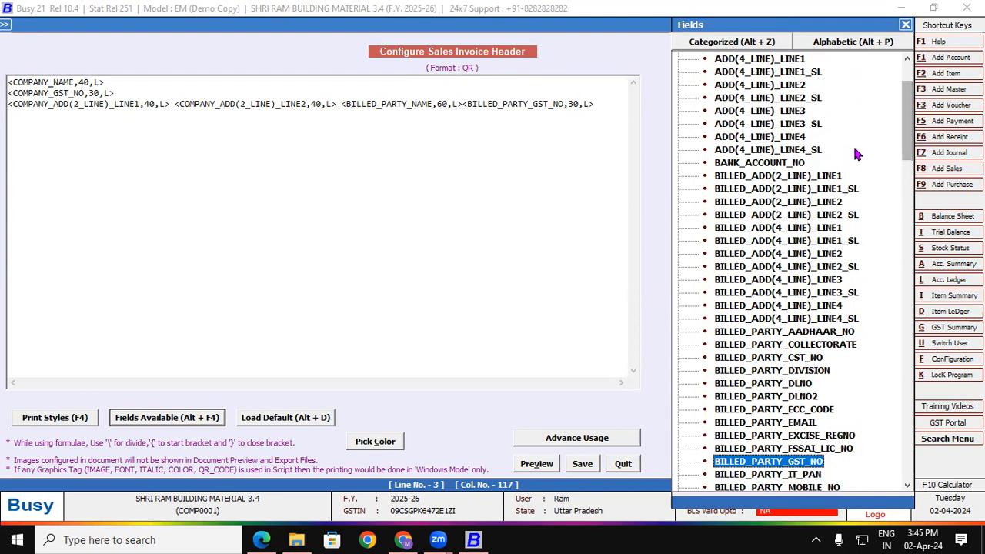
double_click(828, 176)
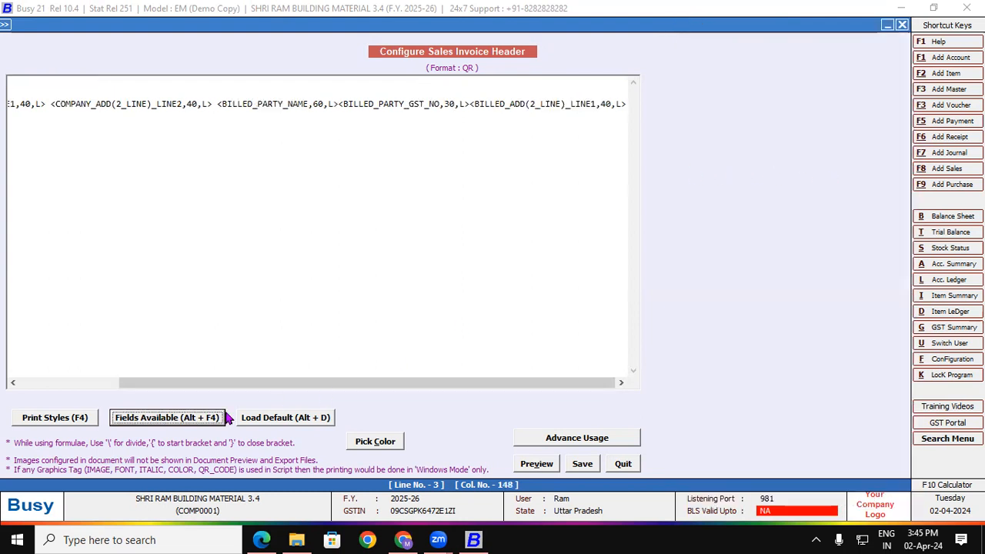
Break the header's long third line so that each company address and billed party field sits on its own line.
left_click_drag(316, 382, 69, 382)
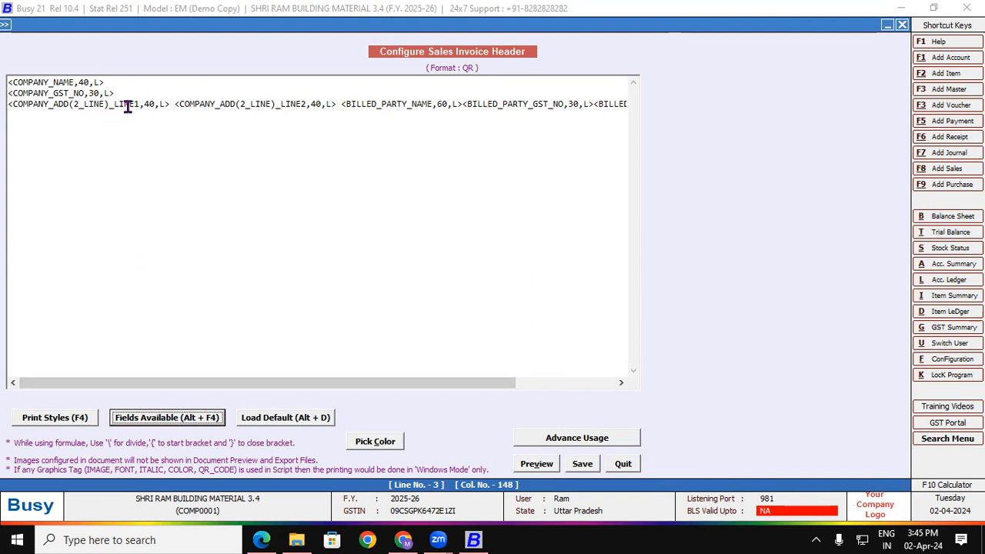
left_click(171, 104)
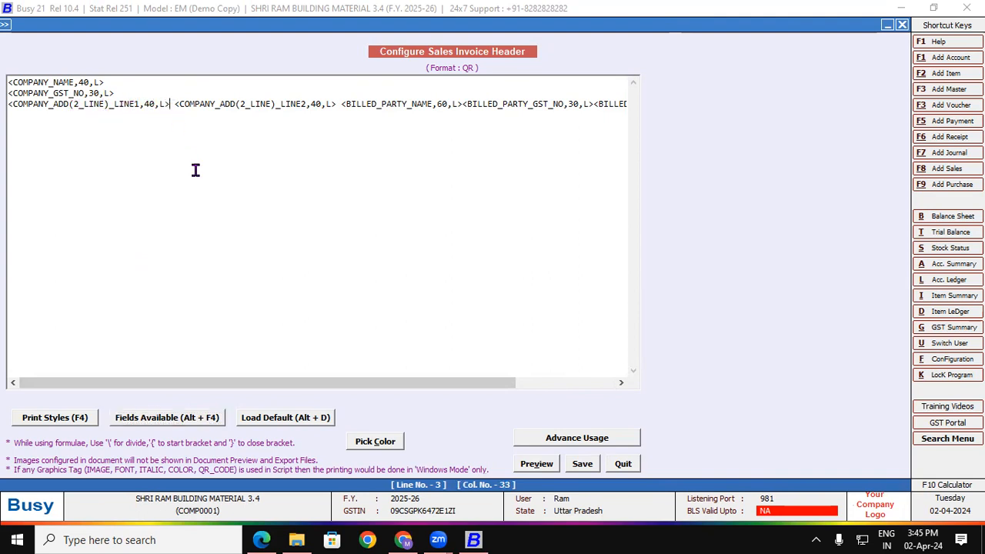
key("Return")
left_click(178, 116)
key("Return")
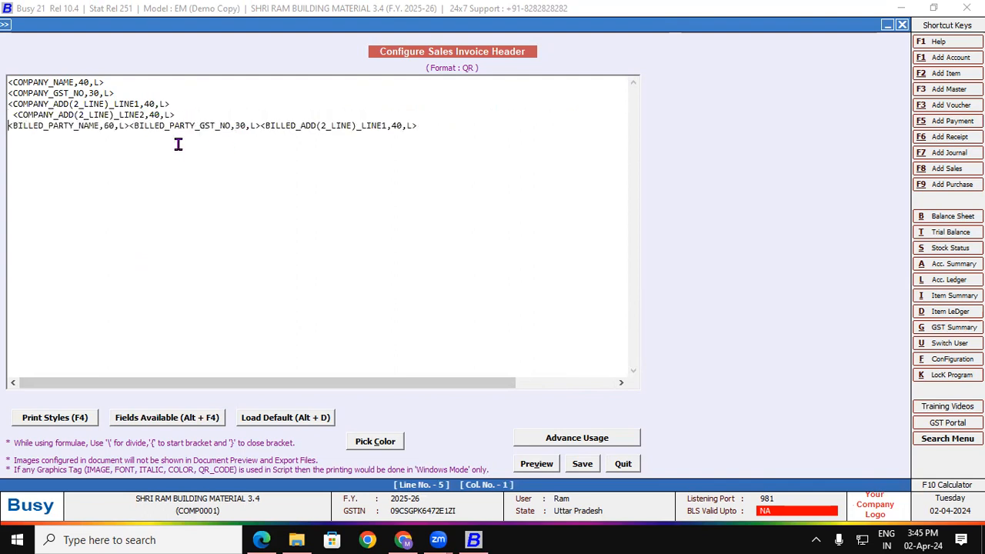
left_click(131, 126)
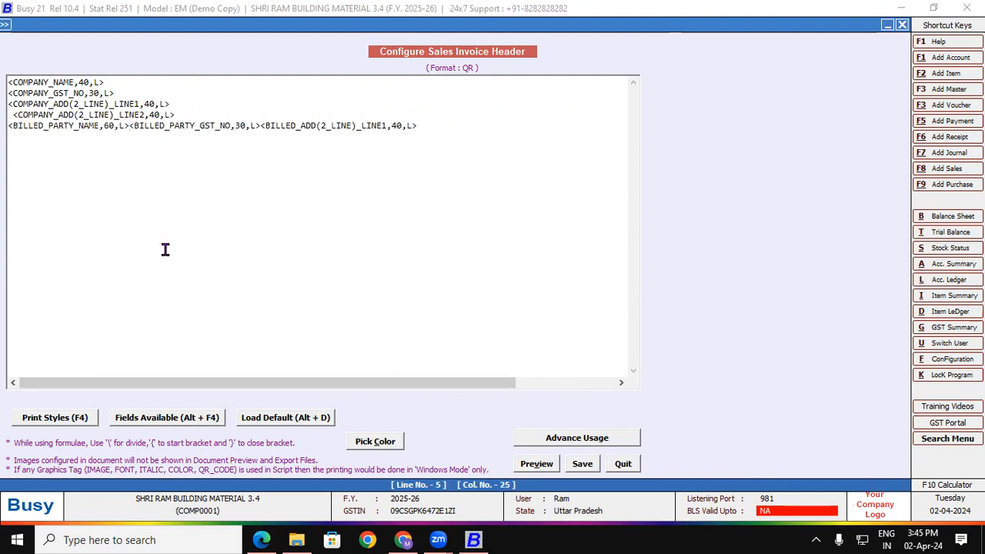
key("Return")
left_click(140, 137)
key("Return")
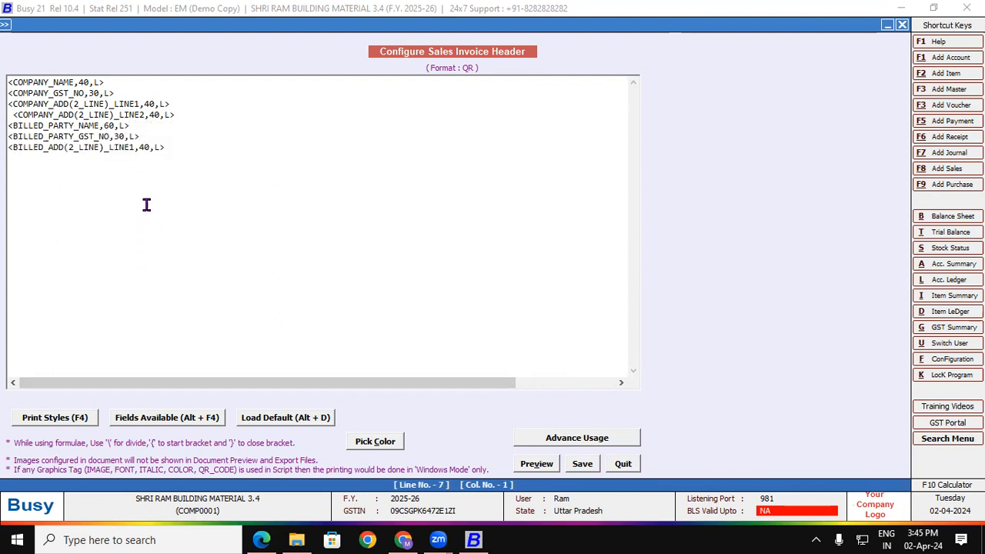
Insert the BILLED_ADD(2_LINE)_LINE2 field on a new line below the first billed address line.
left_click(171, 146)
key("Return")
left_click(171, 417)
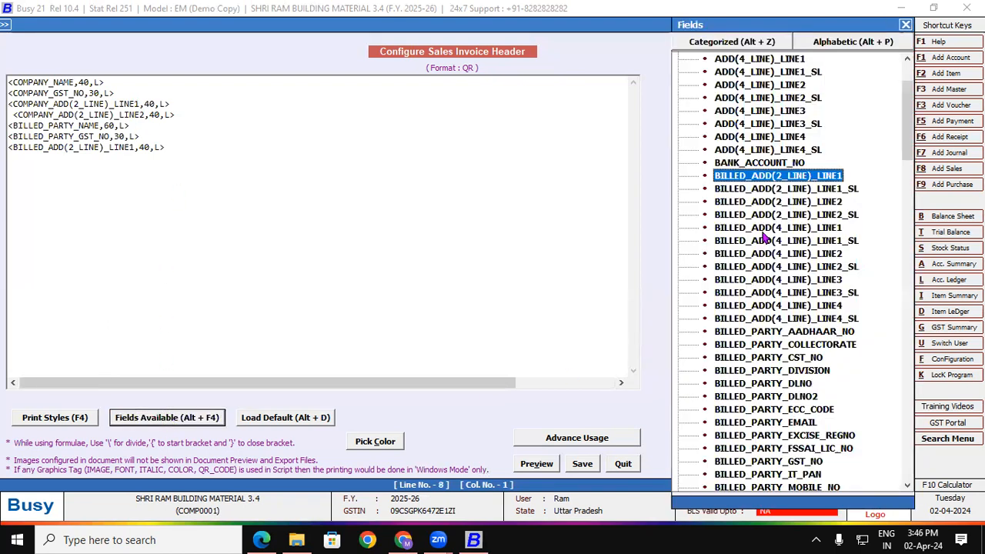
double_click(814, 201)
left_click(185, 158)
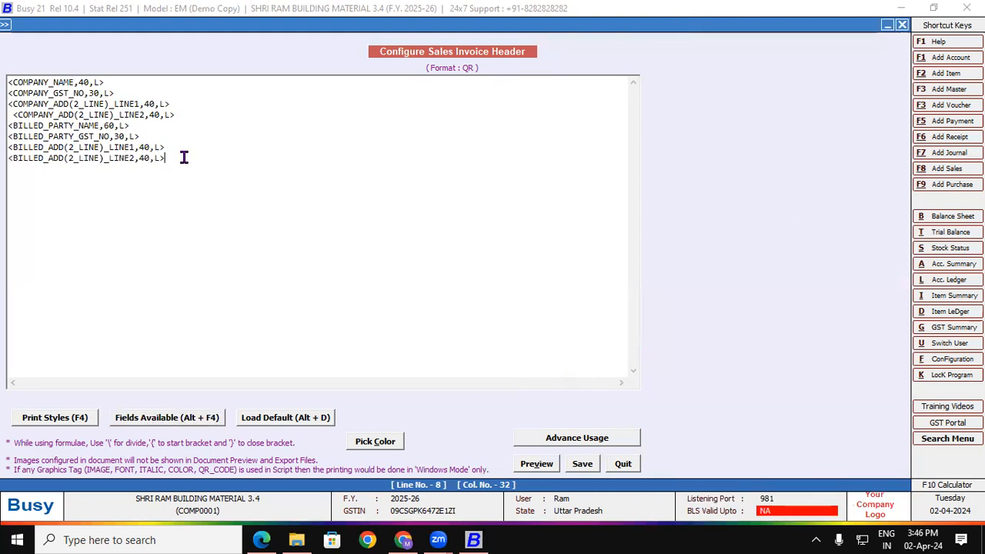
Collapse the PARTY category and insert the VCH/BILL_DATE field from VOUCHER HEADER on a new line below the billed address.
key("Return")
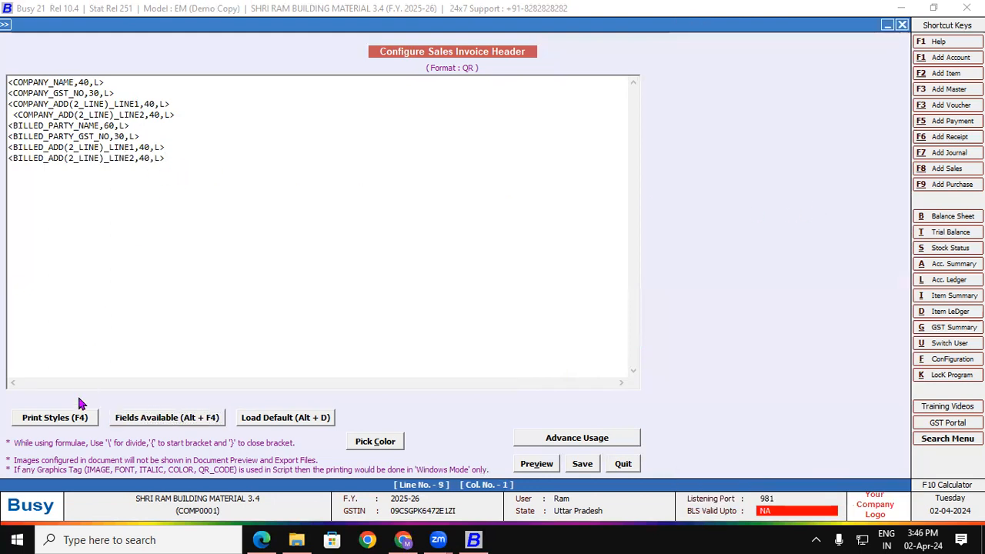
left_click(135, 423)
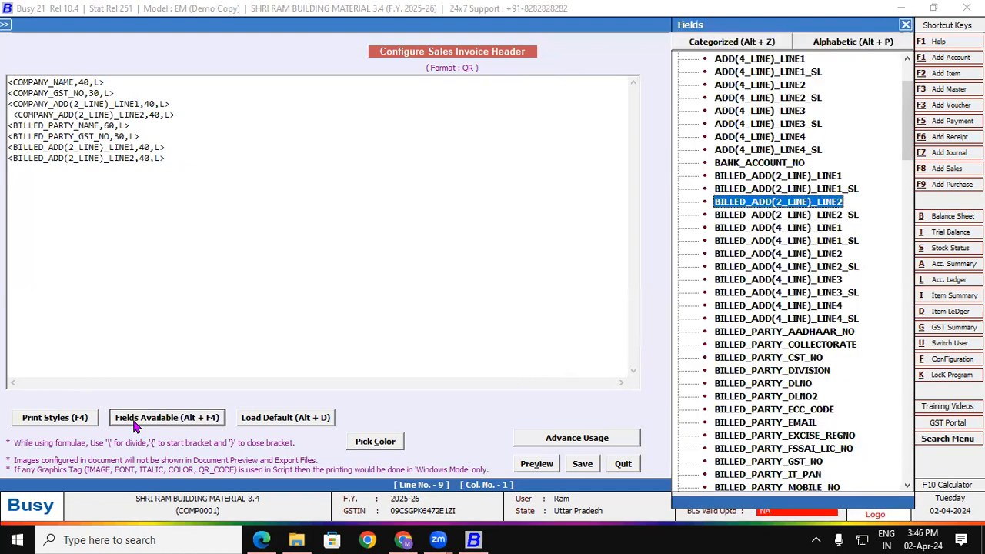
left_click_drag(907, 147, 907, 104)
left_click(678, 84)
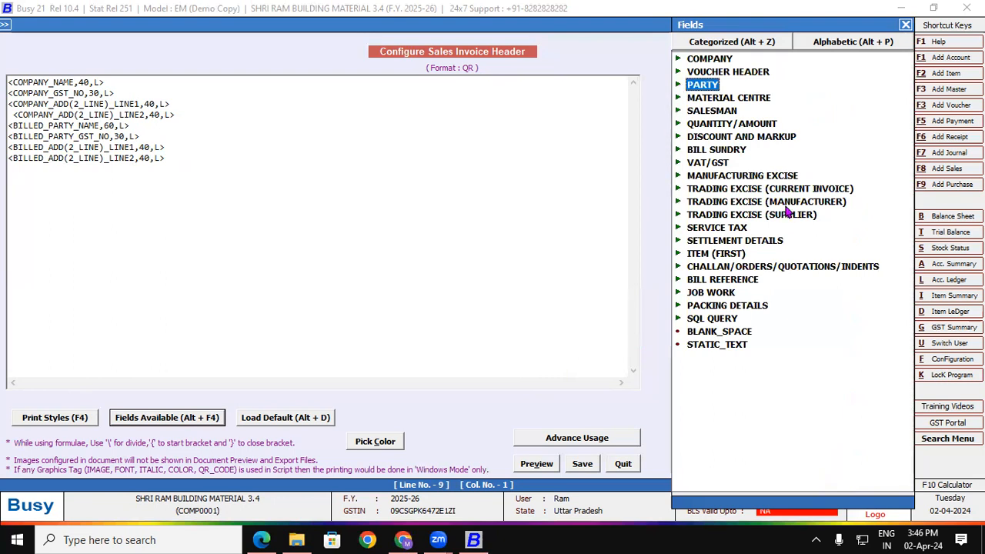
left_click(679, 72)
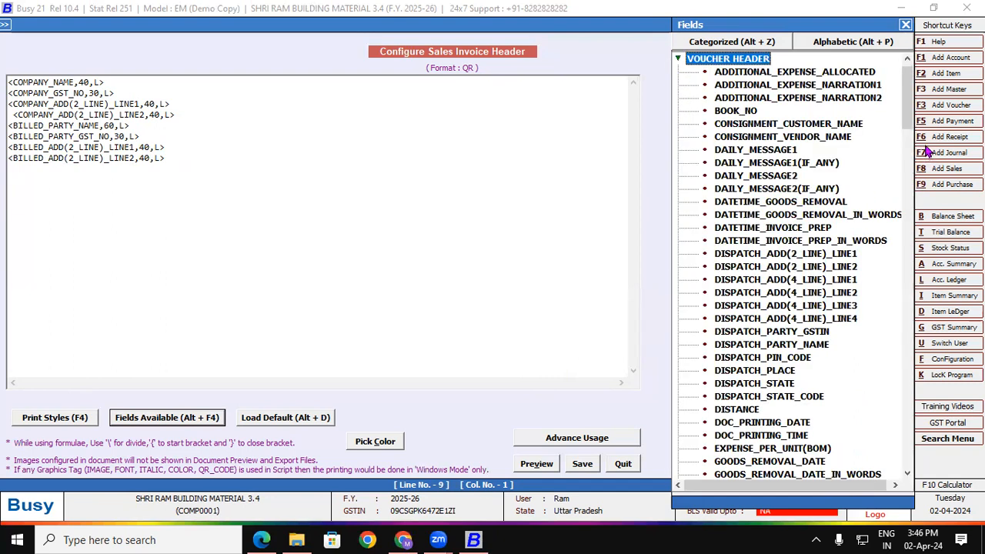
left_click_drag(910, 114, 897, 304)
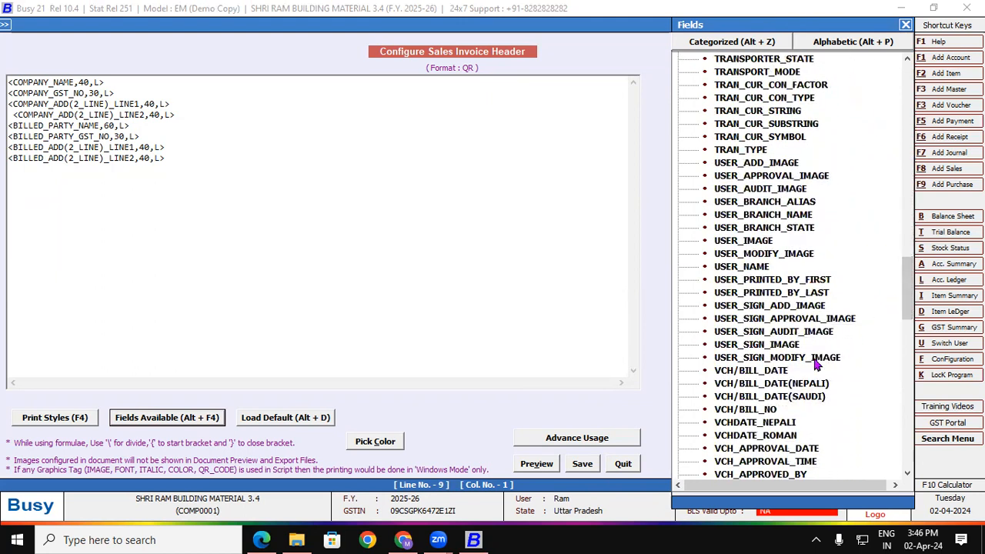
double_click(739, 373)
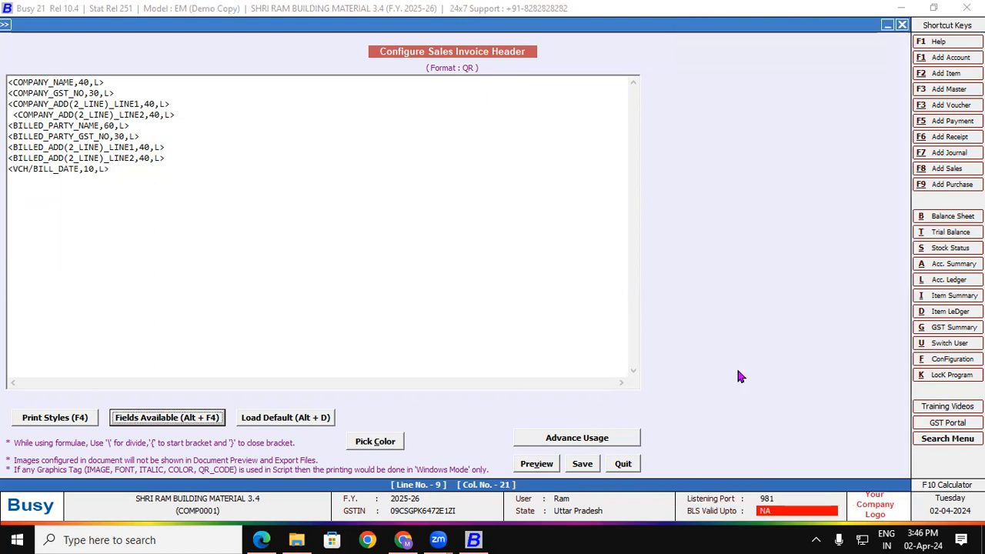
Insert the VCH/BILL_NO field directly after the VCH/BILL_DATE field on the same line.
left_click(219, 421)
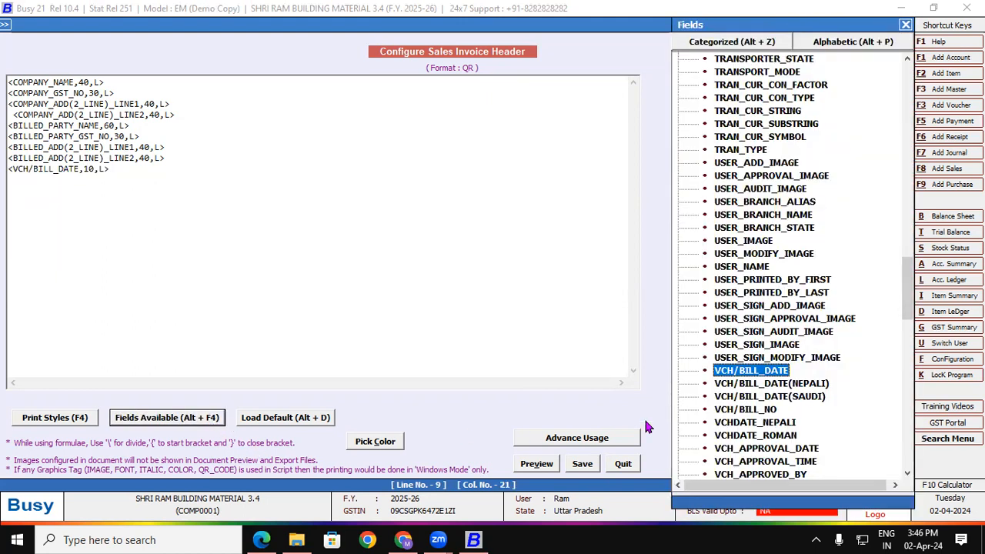
double_click(744, 413)
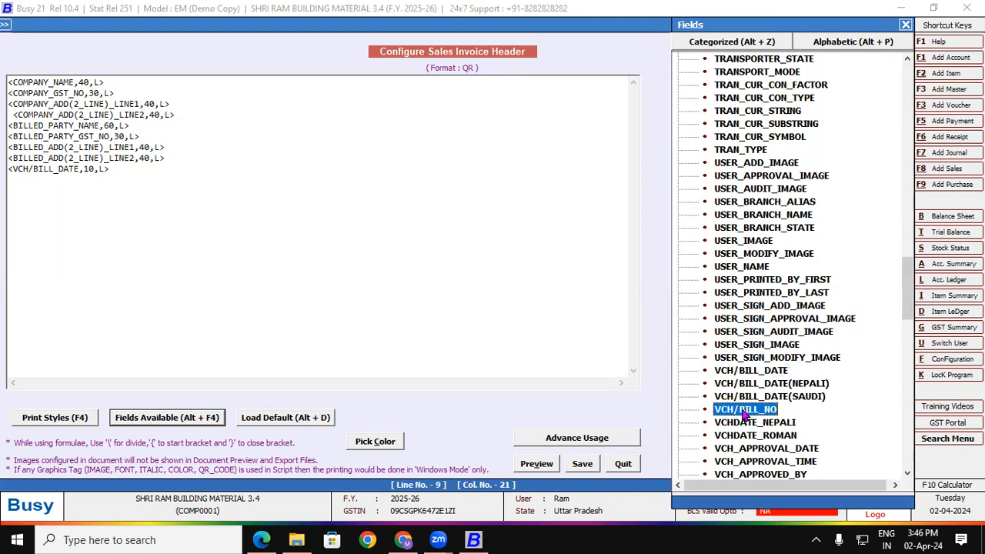
left_click(241, 171)
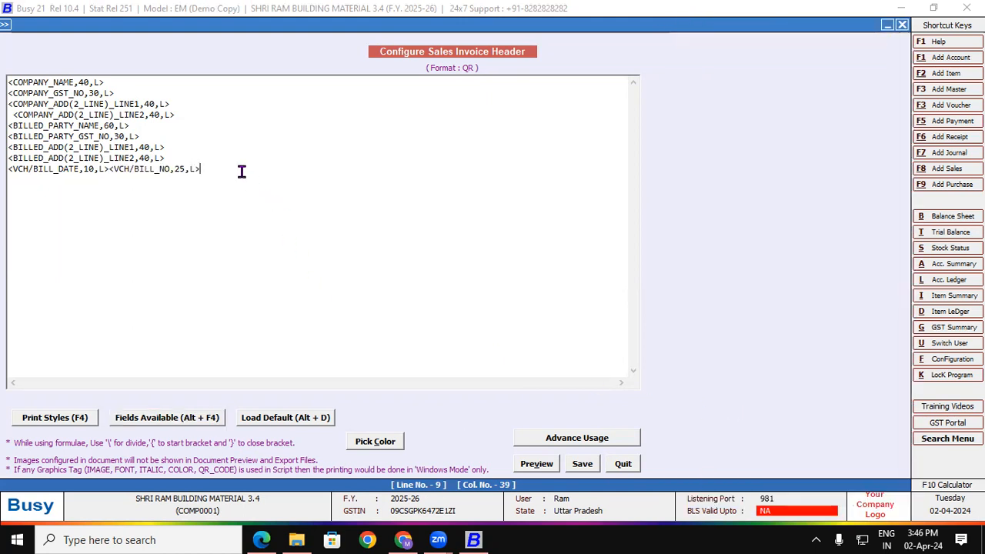
Collapse the VOUCHER HEADER category and insert ITEM_NAME(FIRST) from ITEM (FIRST) on a new line below the bill date and number.
key("Return")
left_click(164, 417)
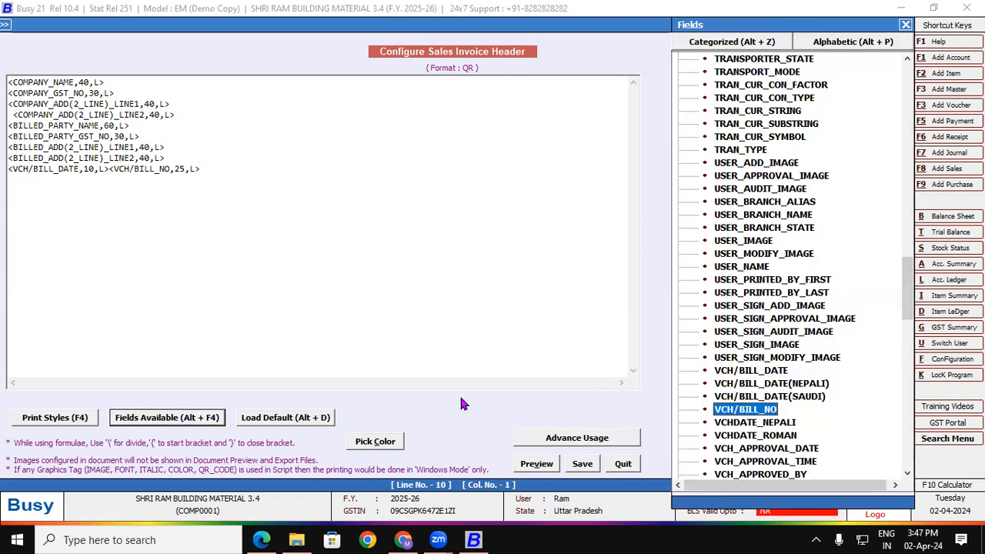
left_click_drag(908, 292, 890, 66)
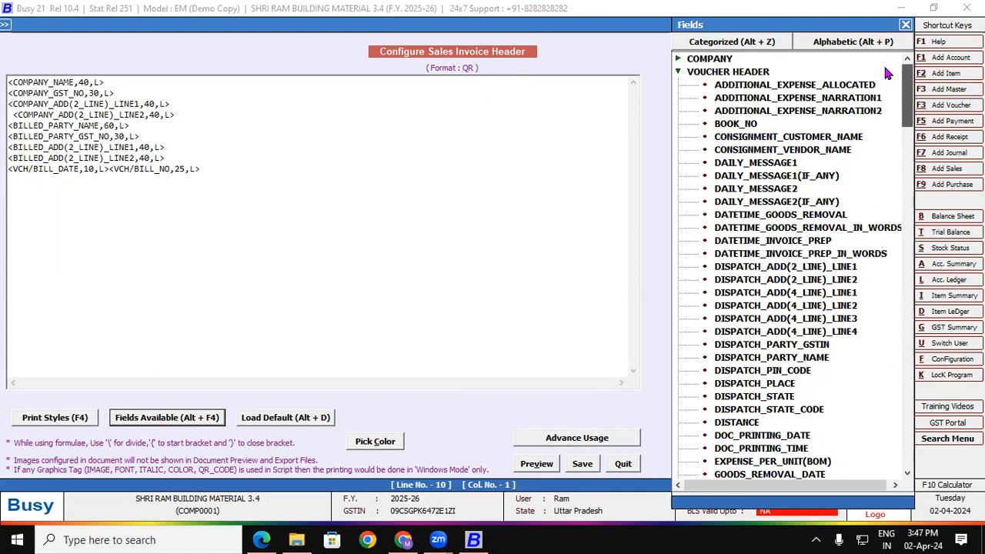
left_click(678, 72)
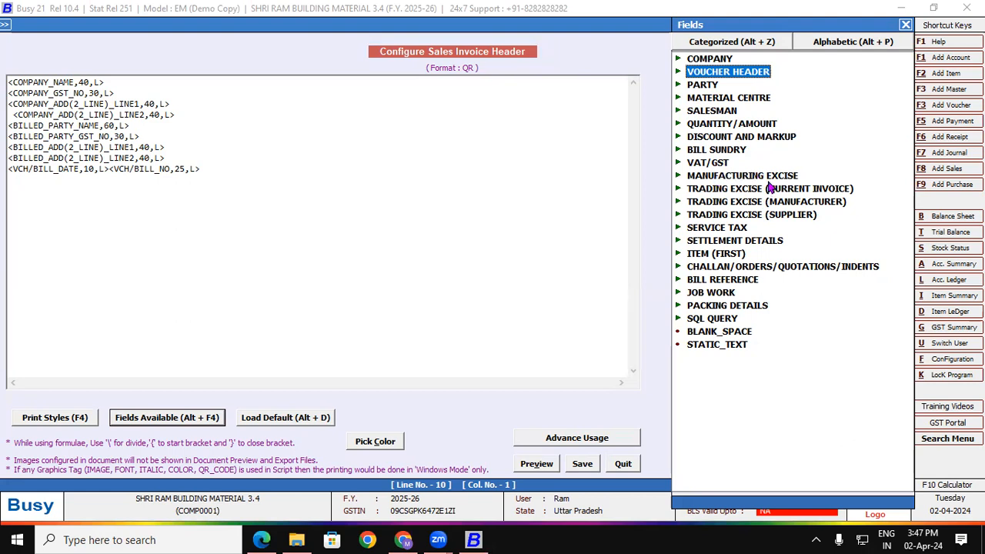
double_click(682, 256)
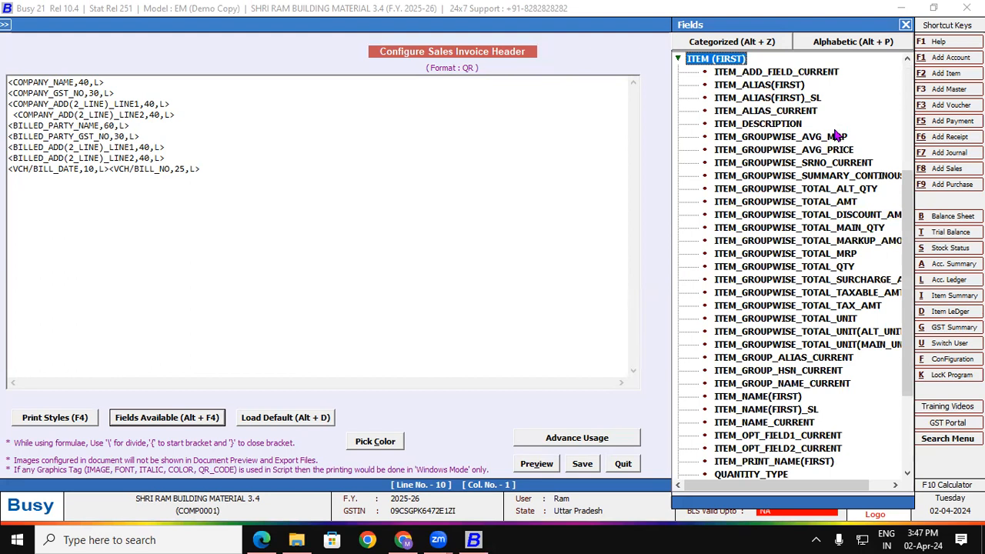
left_click_drag(912, 291, 907, 329)
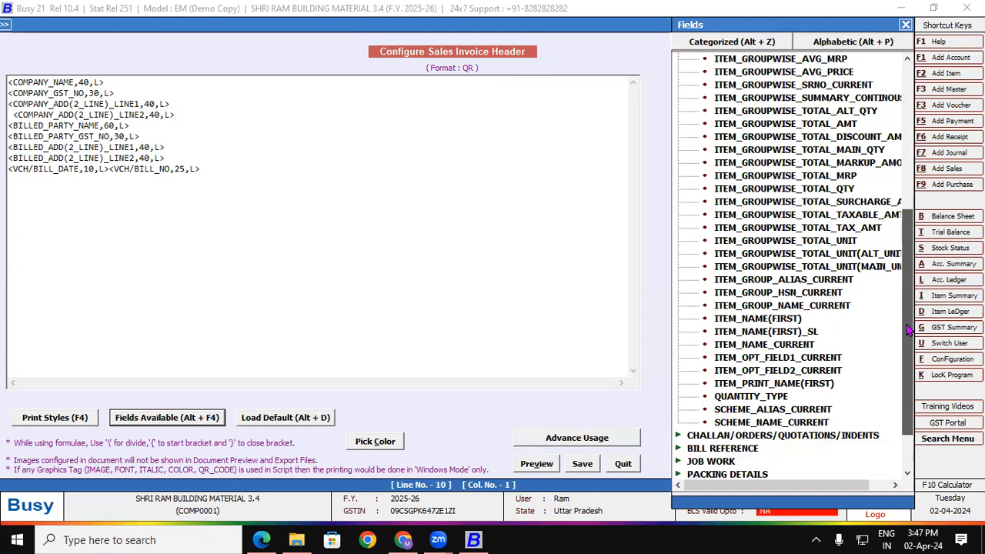
double_click(760, 319)
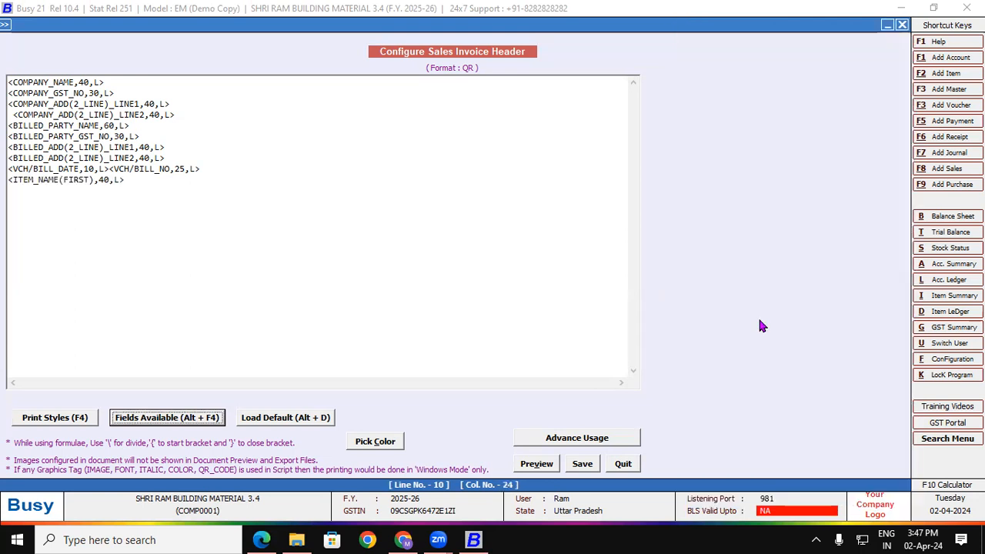
Insert the ITEM_GROUPWISE_AVG_MRP field from ITEM (FIRST) on a new line below the item name field.
left_click(136, 180)
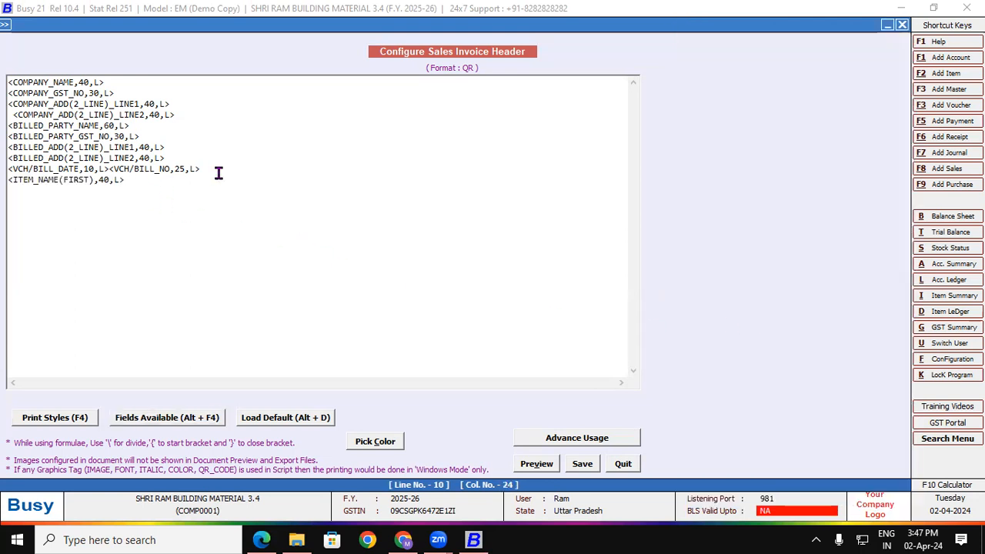
key("Return")
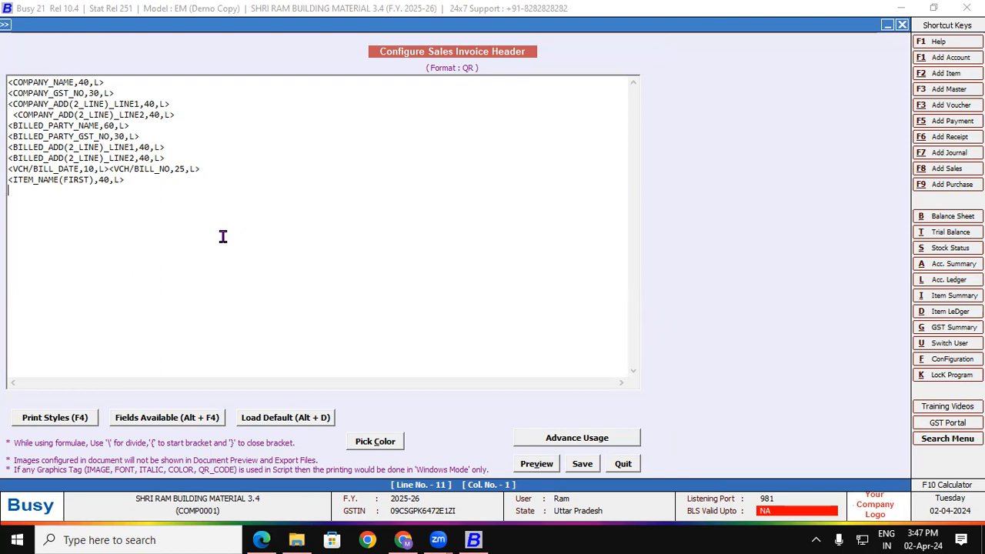
left_click(193, 423)
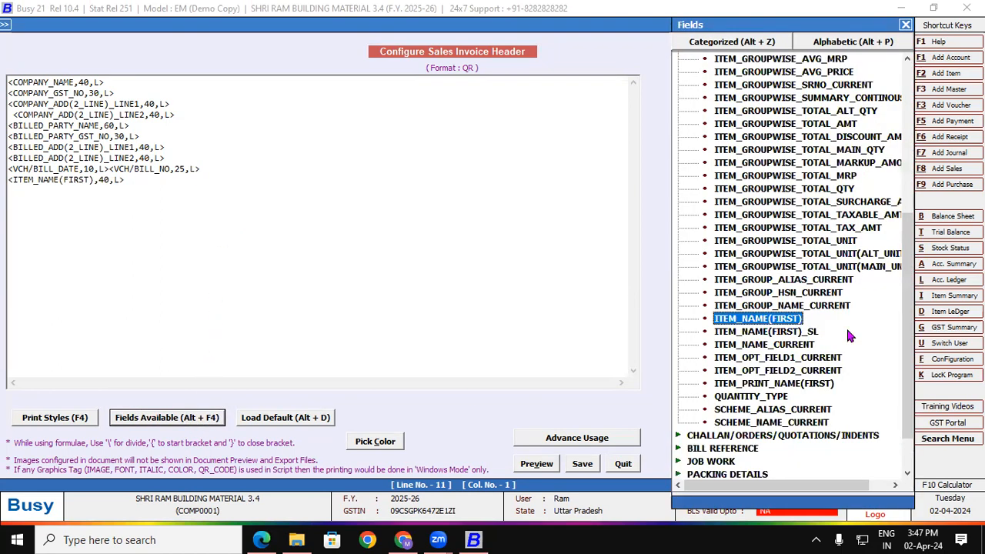
scroll(913, 262, "up", 2)
scroll(914, 244, "up", 1)
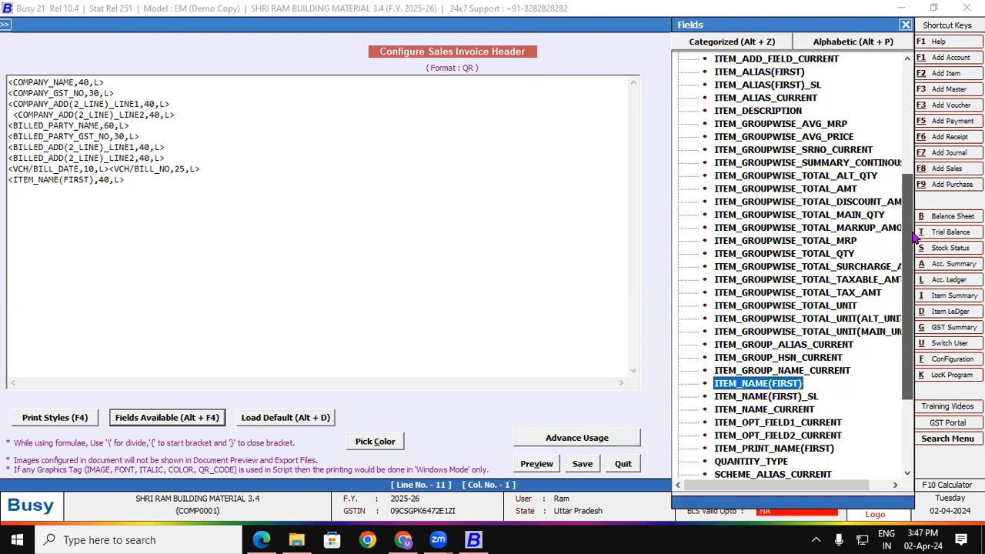
scroll(914, 238, "up", 5)
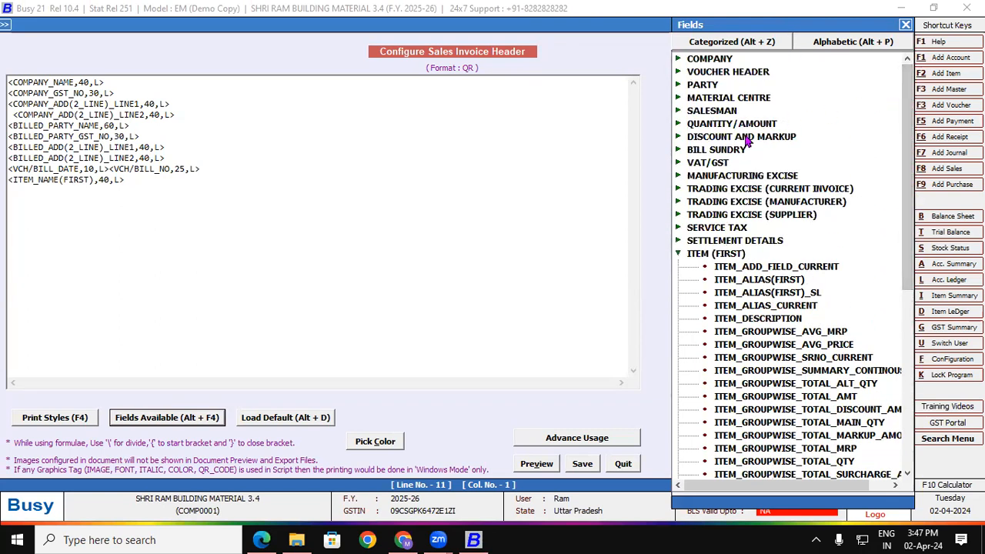
left_click(679, 129)
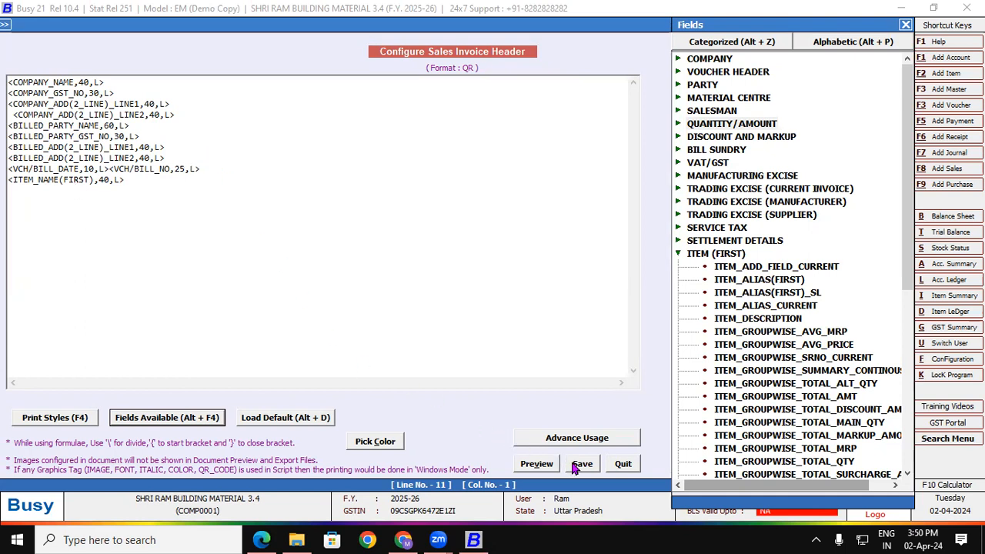
left_click(536, 464)
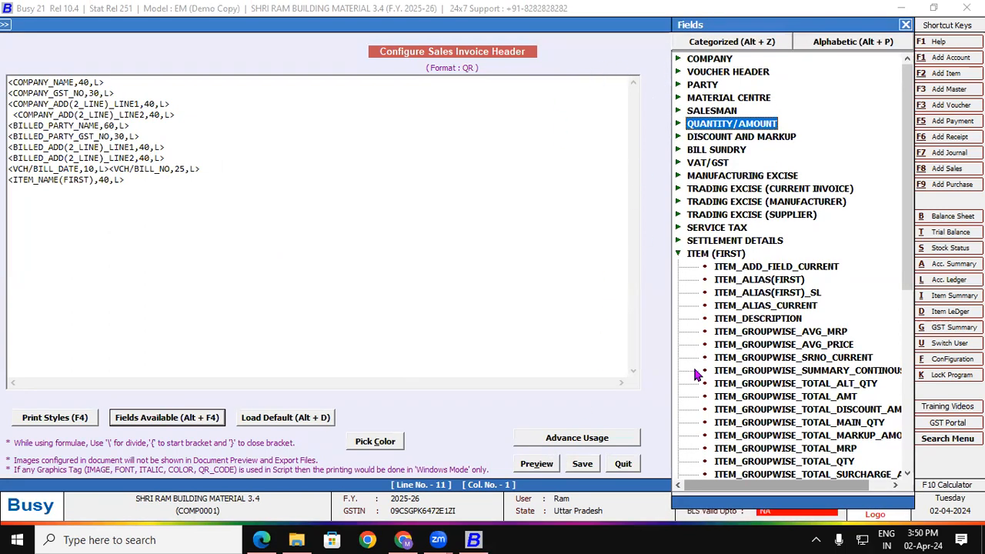
left_click(737, 416)
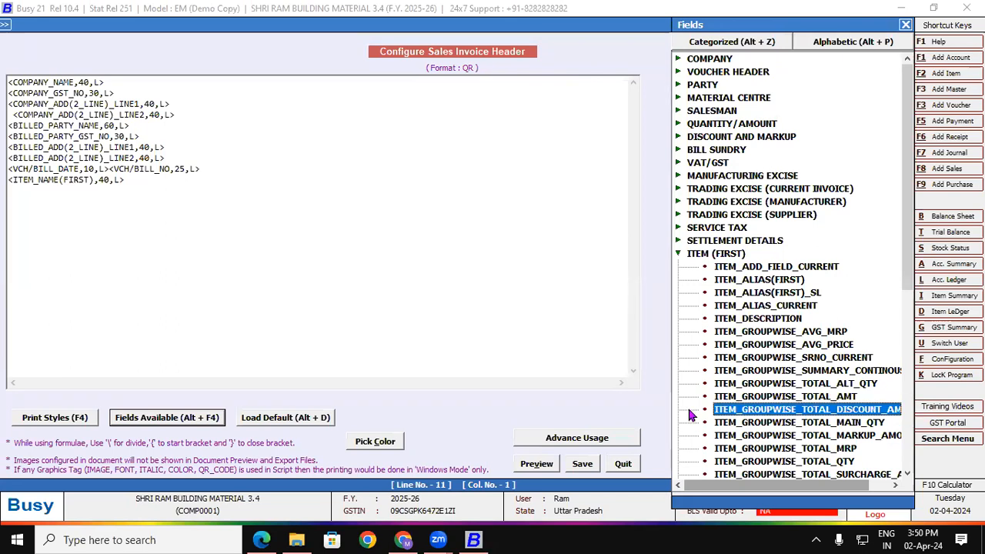
double_click(768, 332)
Preview the QR format's header layout and save the header.
left_click(538, 464)
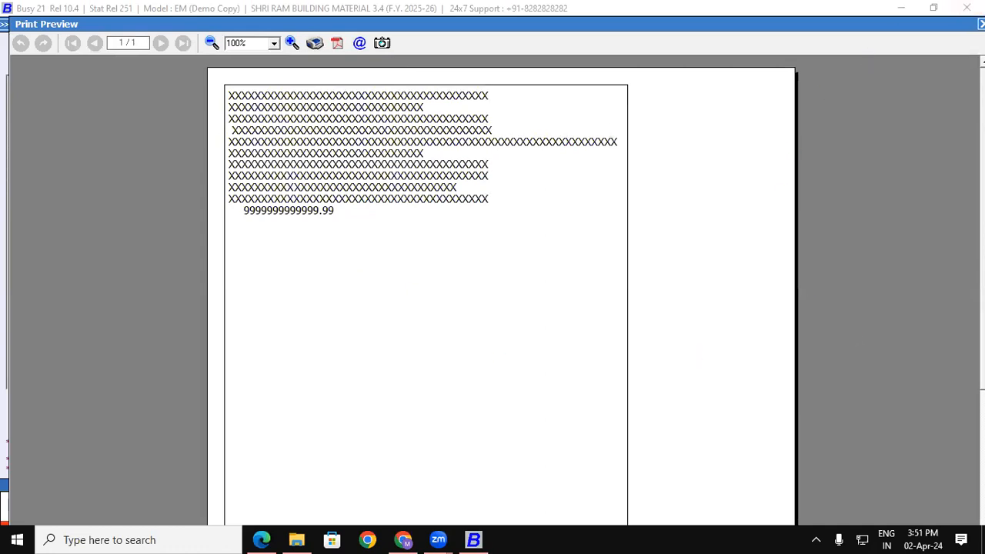
left_click(981, 24)
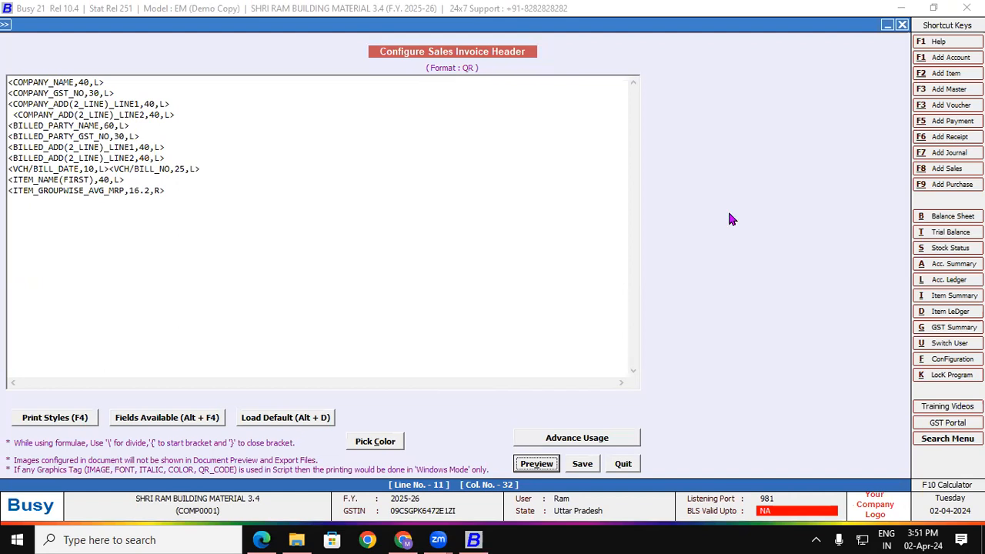
left_click(582, 463)
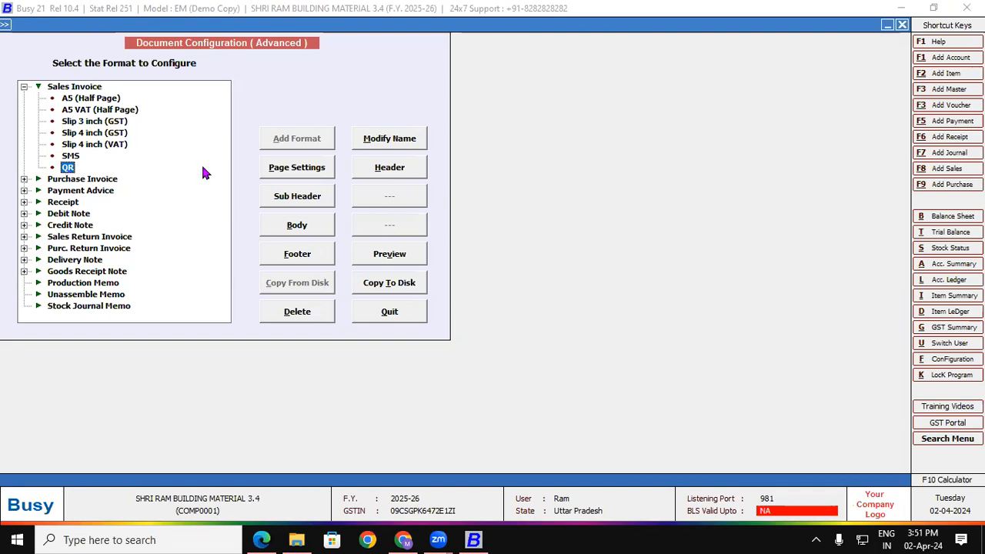
left_click(66, 169)
left_click(67, 170)
left_click(950, 327)
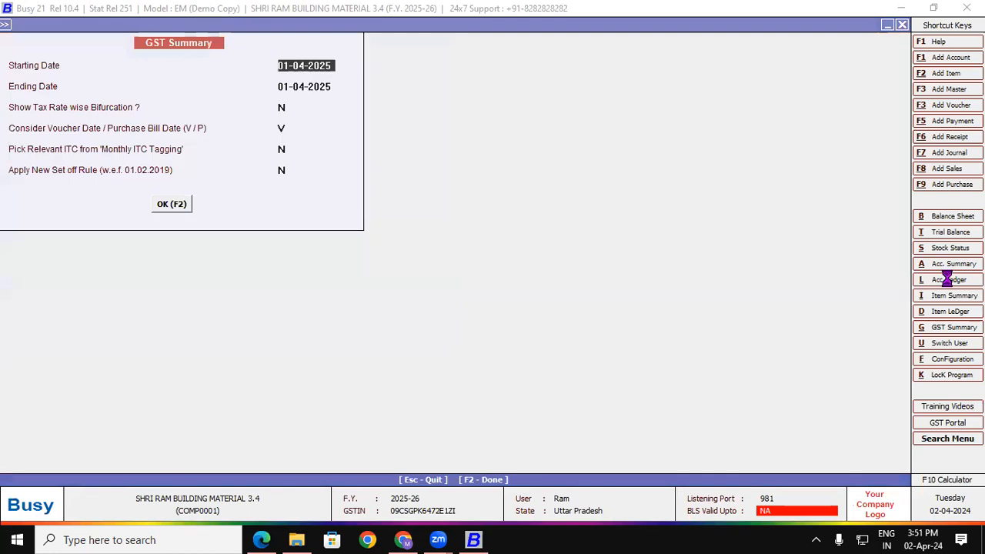
left_click(923, 337)
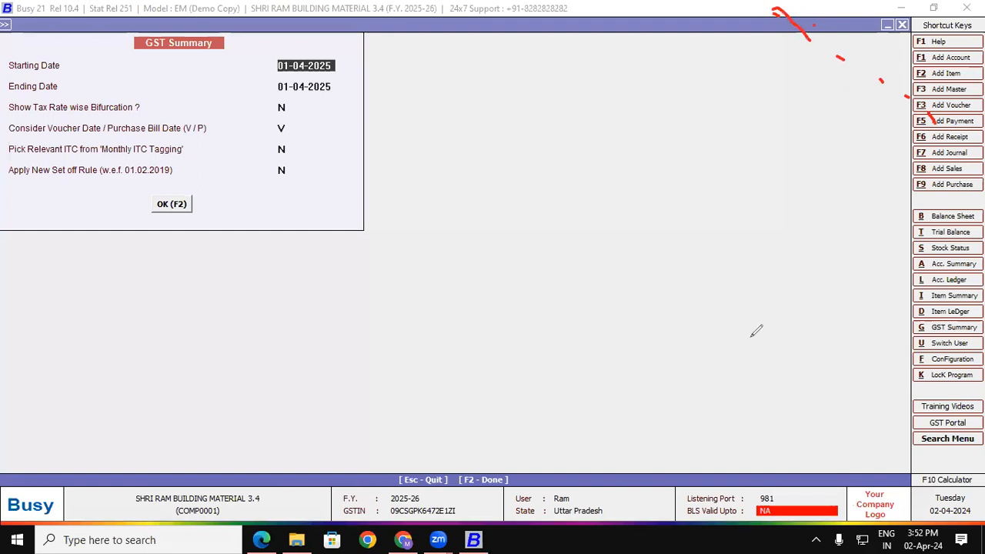
left_click(594, 257)
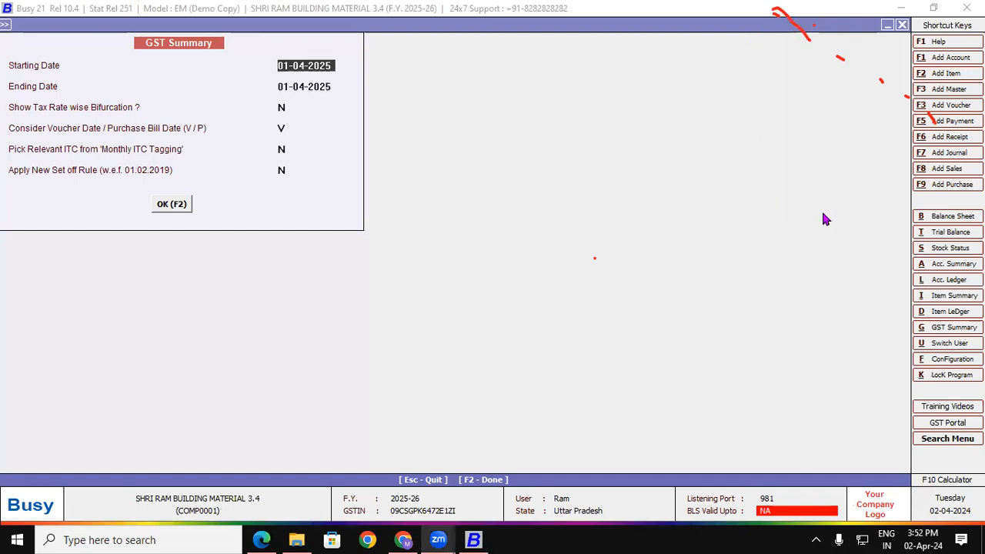
left_click(673, 2)
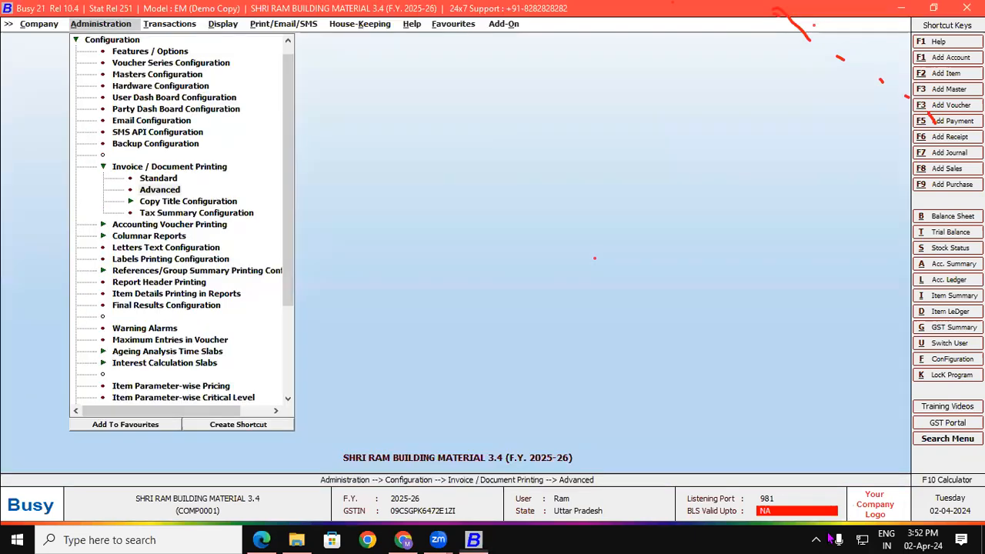
left_click(828, 535)
Copy the name of the QR sales invoice format from the advanced invoice/document printing configuration, leaving the name unchanged.
left_click(151, 188)
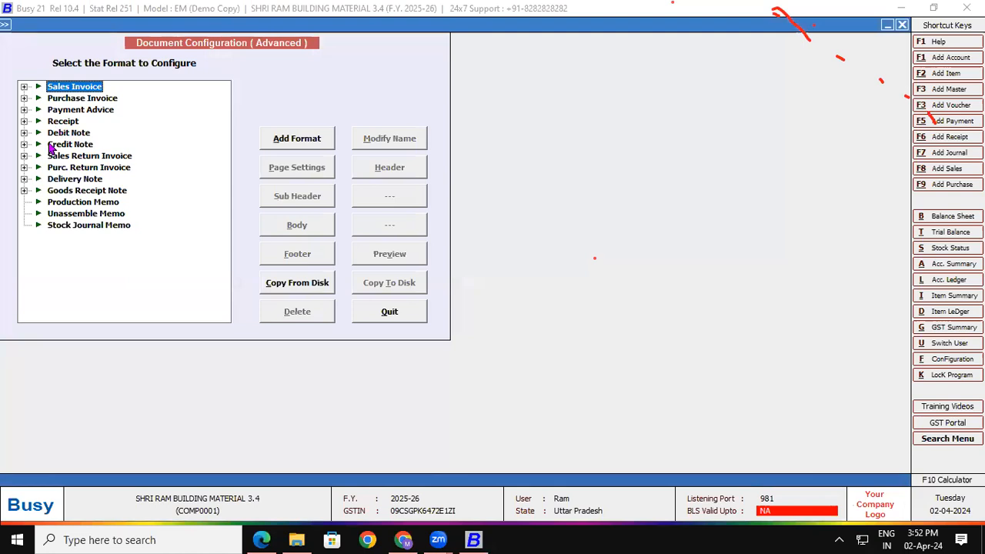
left_click(24, 87)
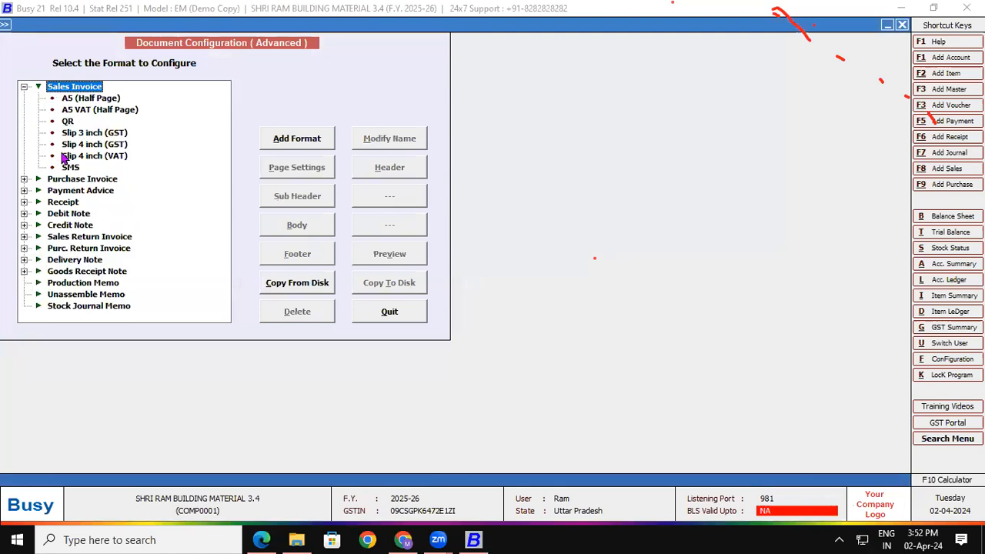
left_click(69, 121)
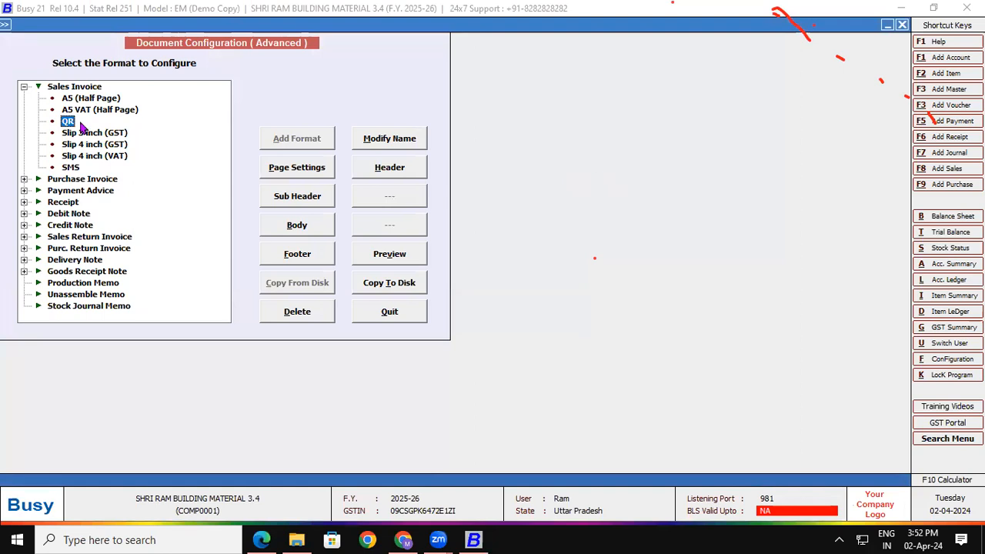
left_click(383, 143)
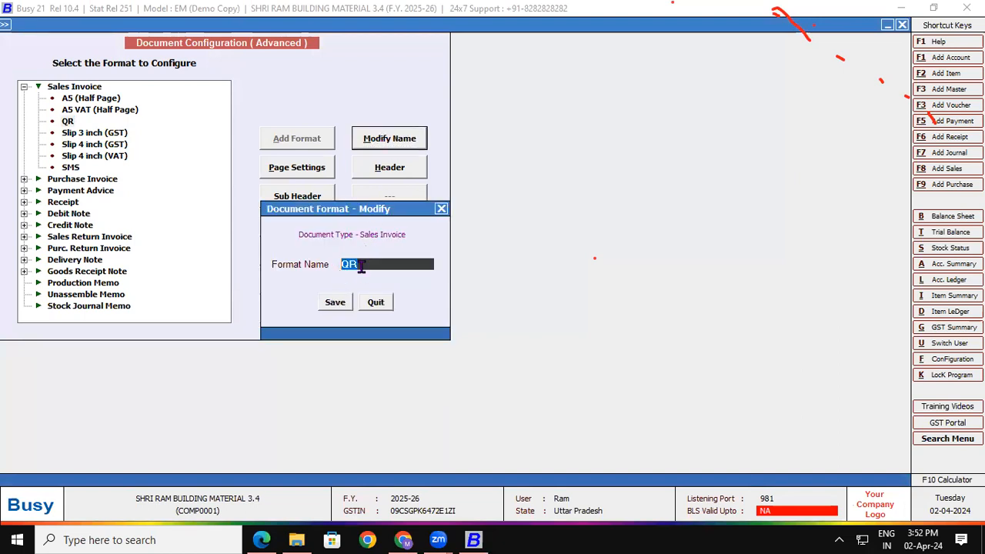
right_click(351, 263)
left_click(384, 312)
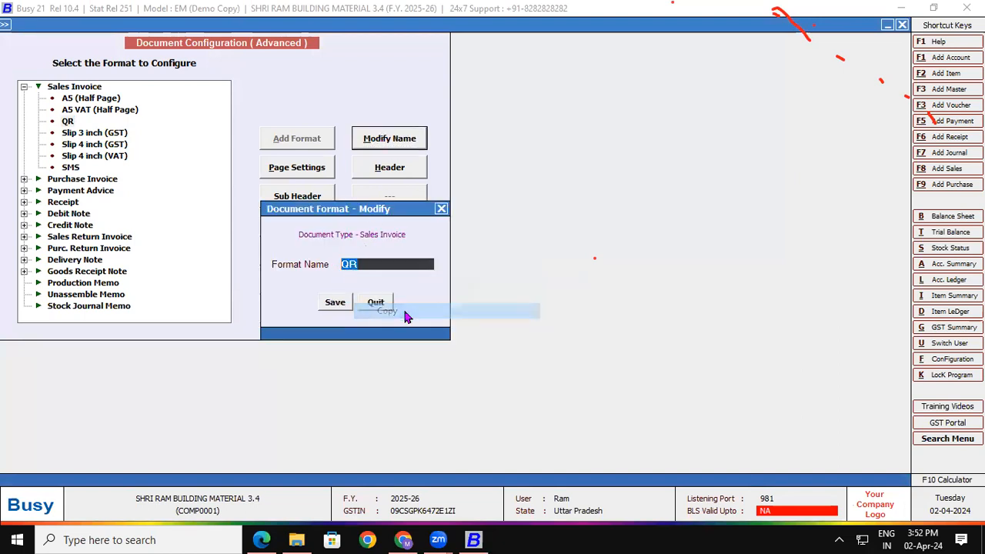
left_click(379, 305)
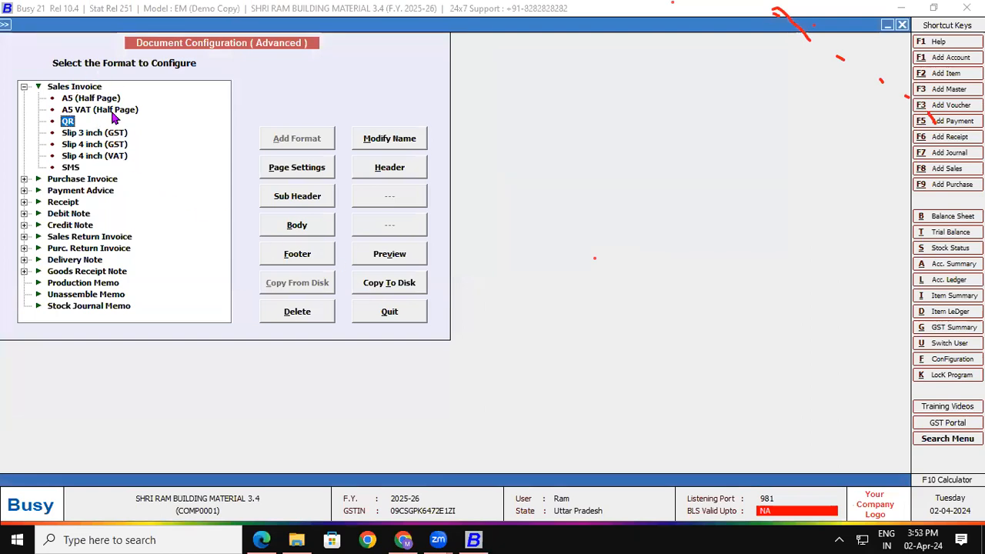
Select the A5 (Half Page) format, then underline the Step 2 instructions in the PDF notes in Edge and return to Busy.
left_click(74, 101)
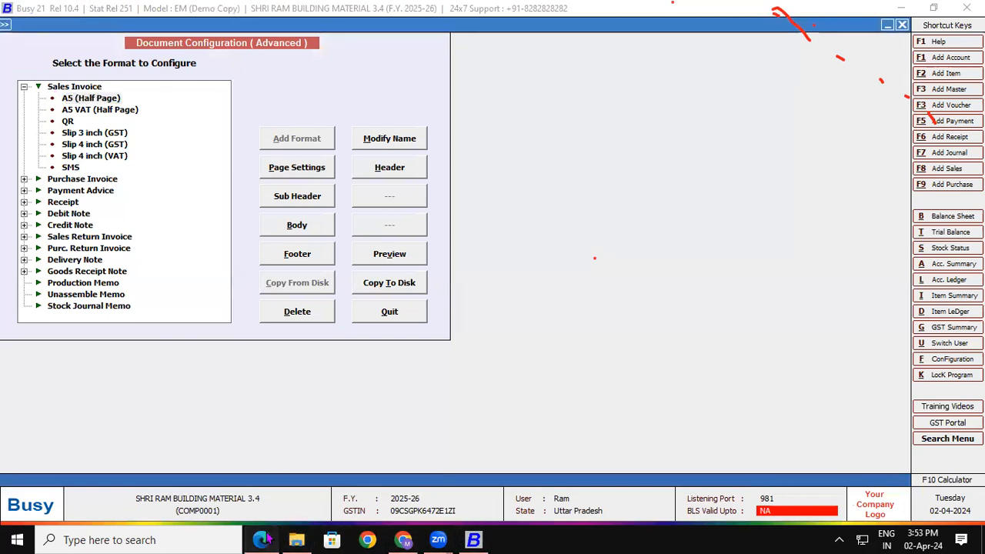
left_click(264, 539)
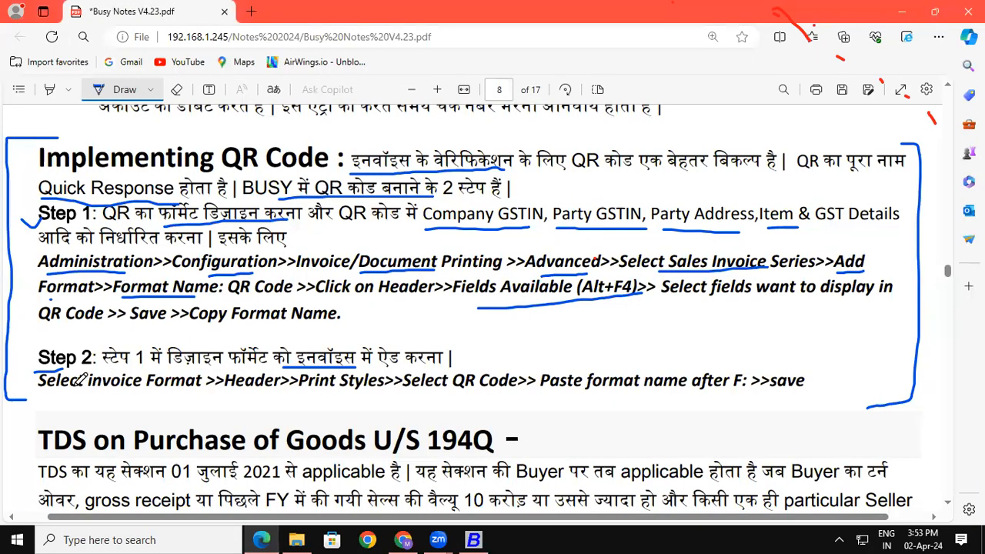
left_click_drag(37, 395, 151, 399)
left_click_drag(224, 394, 498, 392)
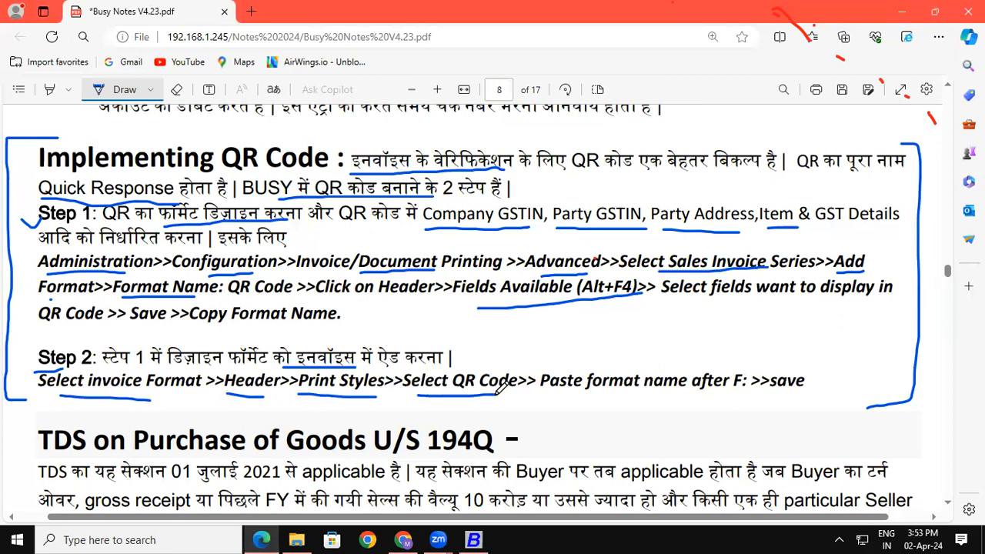
left_click(274, 537)
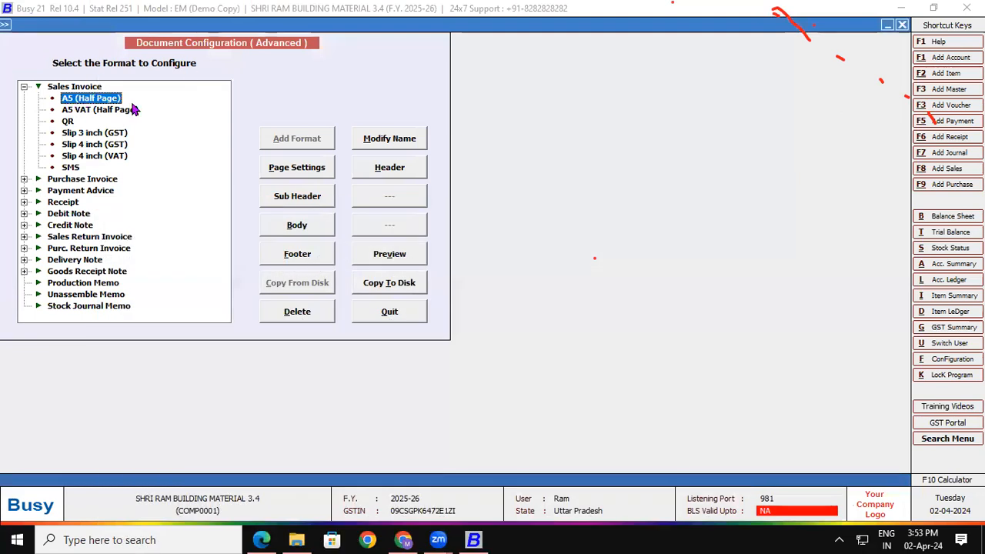
Open the header of the A5 (Half Page) sales invoice format and preview its layout.
left_click(381, 169)
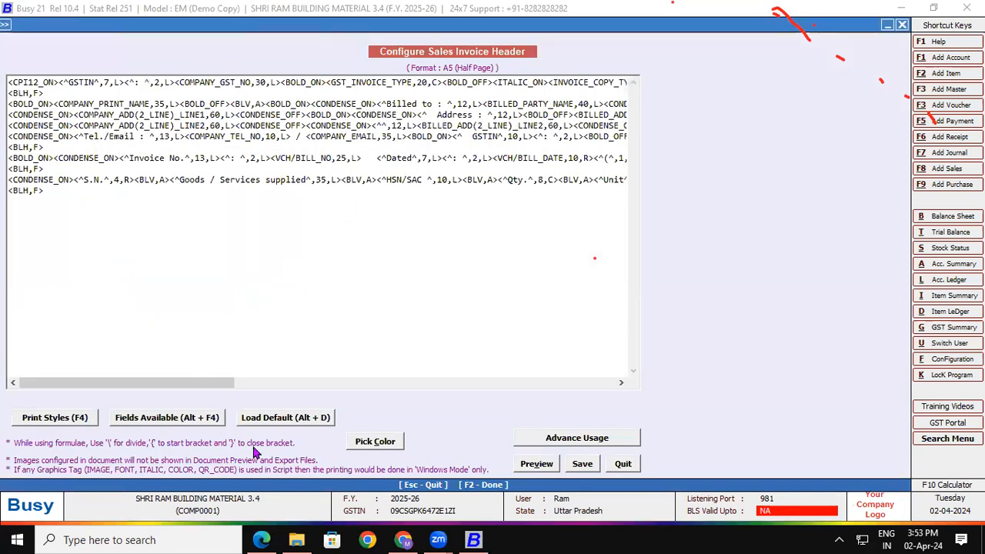
left_click(76, 421)
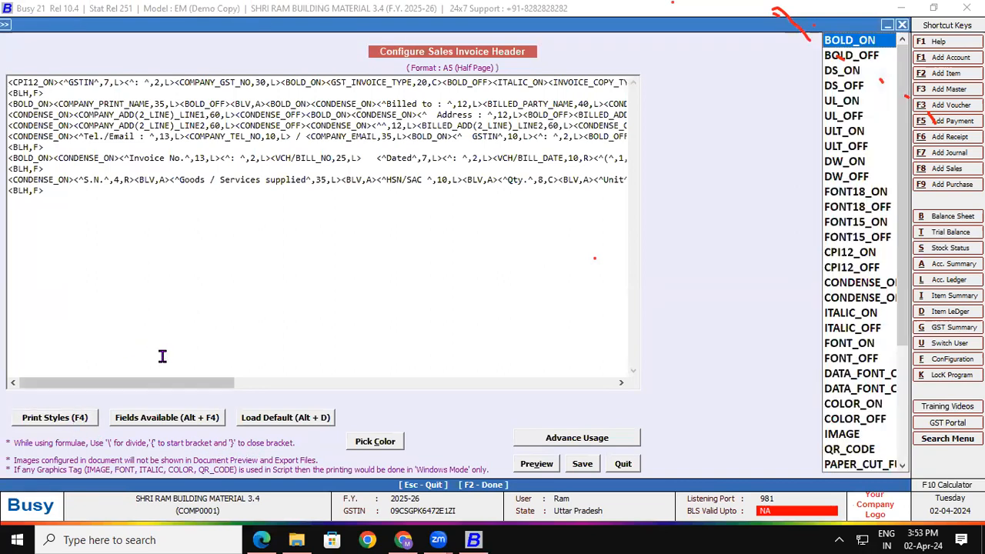
left_click_drag(172, 382, 265, 392)
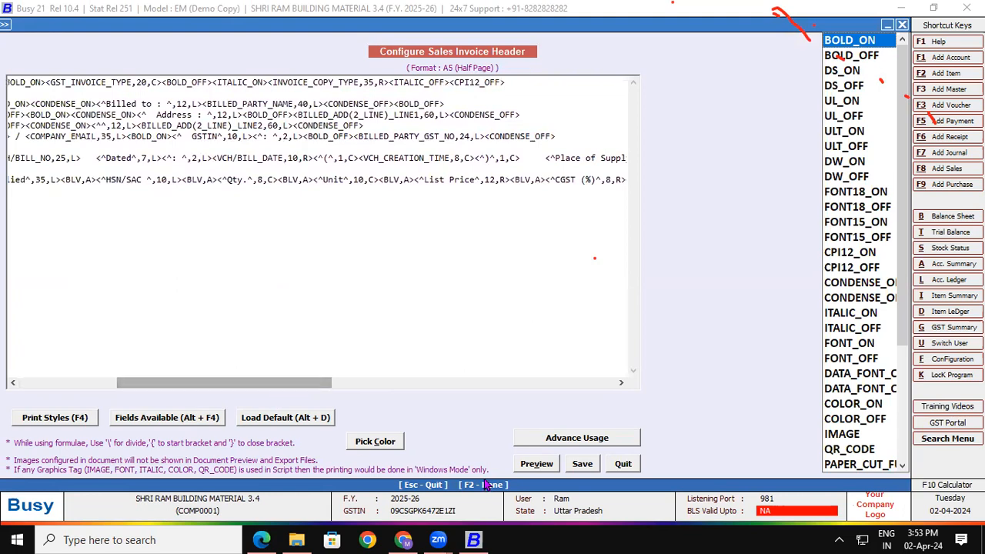
left_click(524, 464)
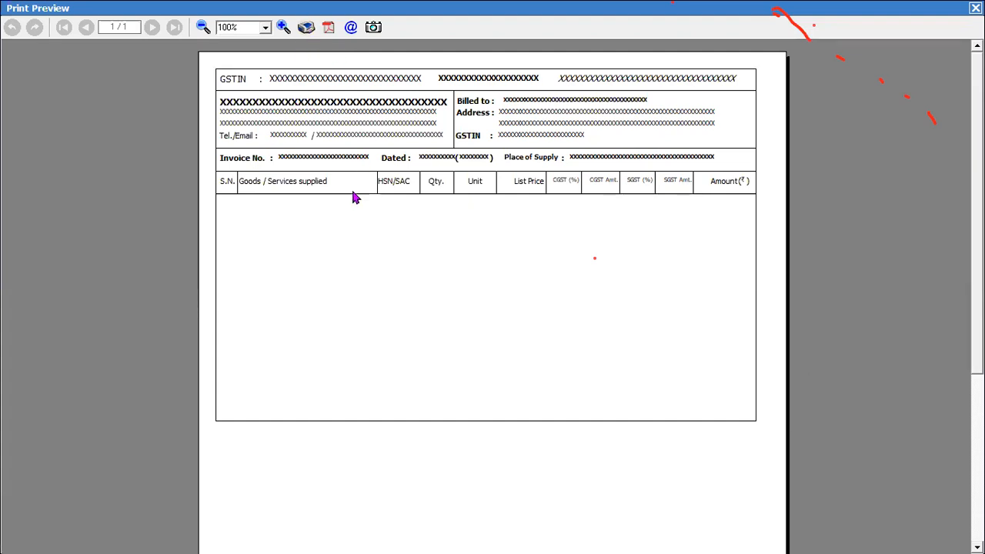
key("Escape")
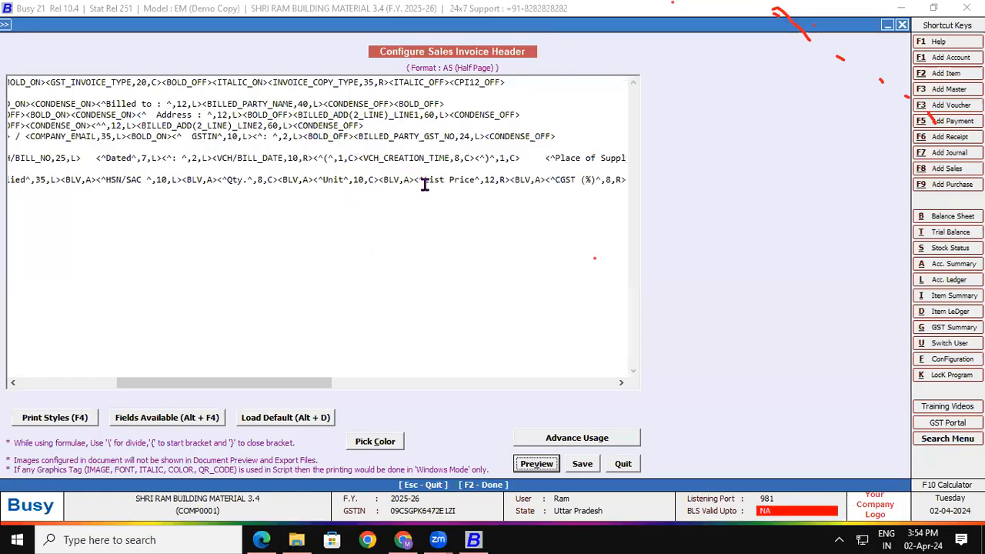
Set the width of the BILLED_ADD(2_LINE)_LINE1 field in the A5 (Half Page) header to 40.
mouse_move(222, 382)
left_mouse_down()
mouse_move(176, 387)
mouse_move(226, 387)
left_mouse_up()
left_click(431, 114)
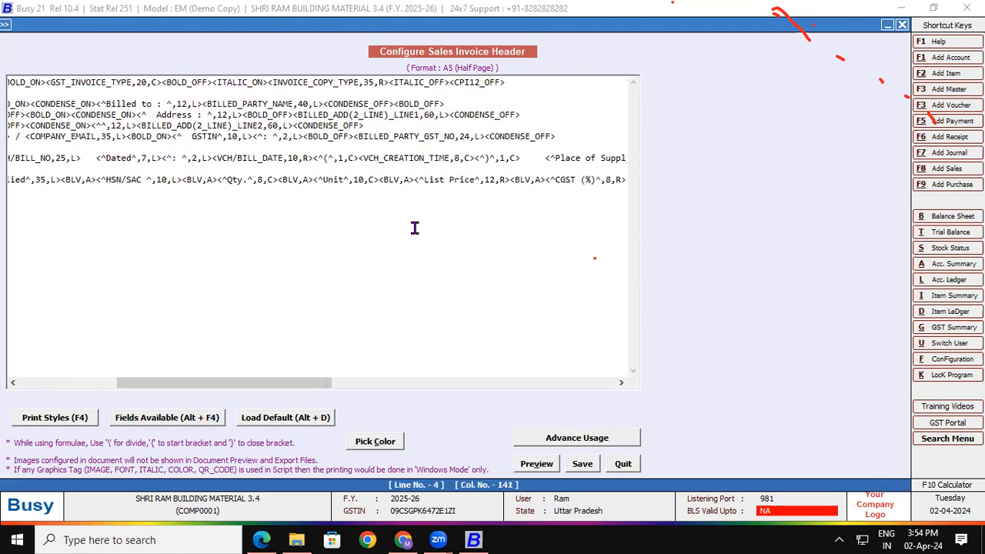
key("BackSpace")
key("BackSpace")
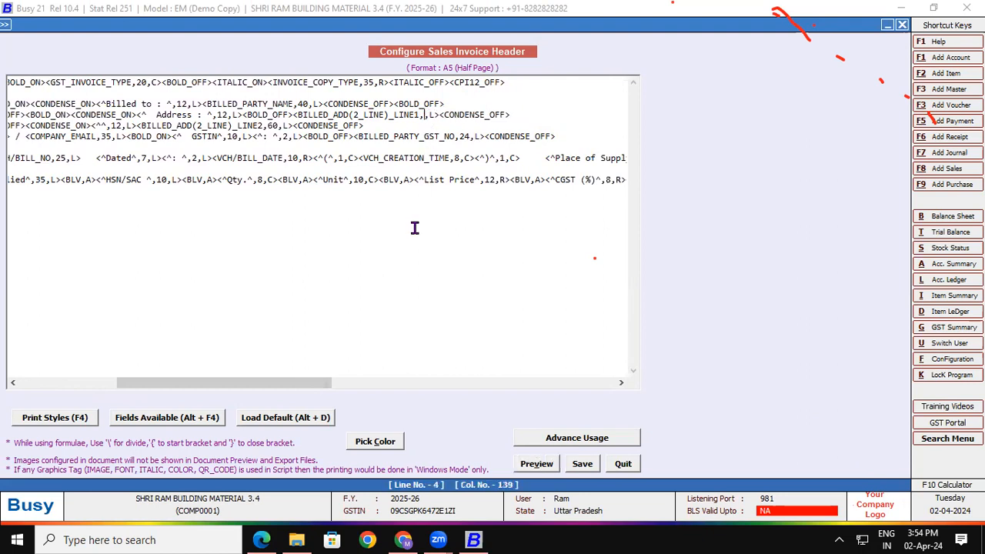
type("40")
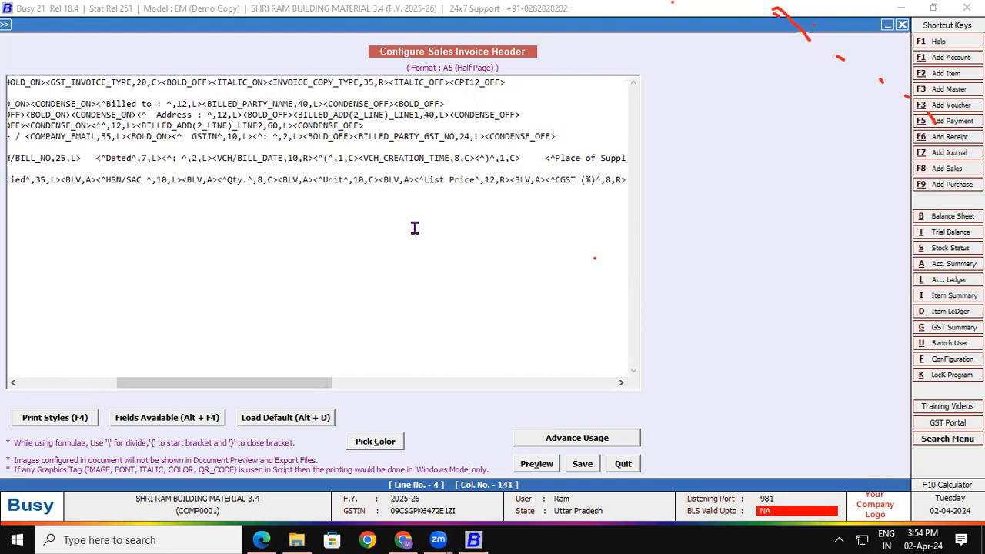
left_click(413, 228)
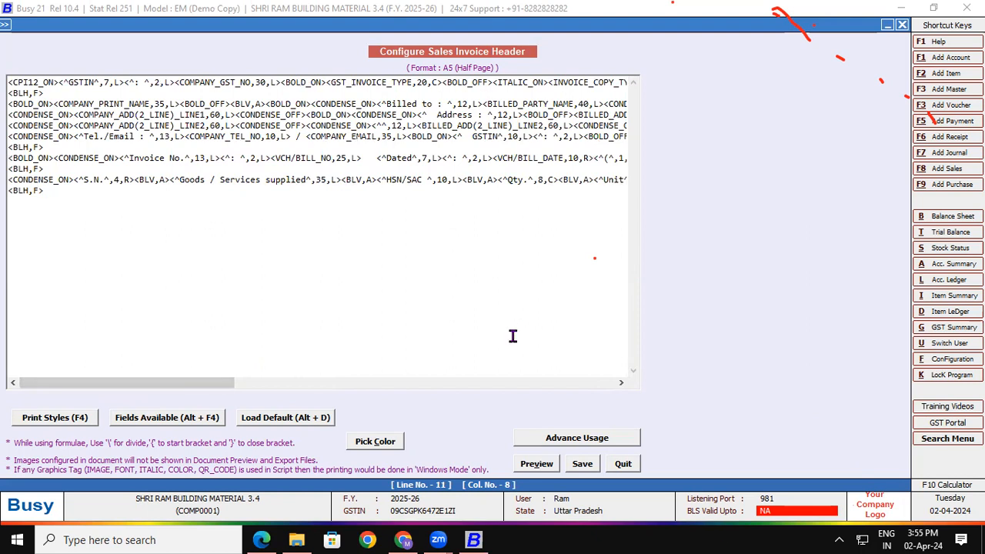
left_click_drag(223, 384, 831, 534)
left_click_drag(202, 389, 297, 390)
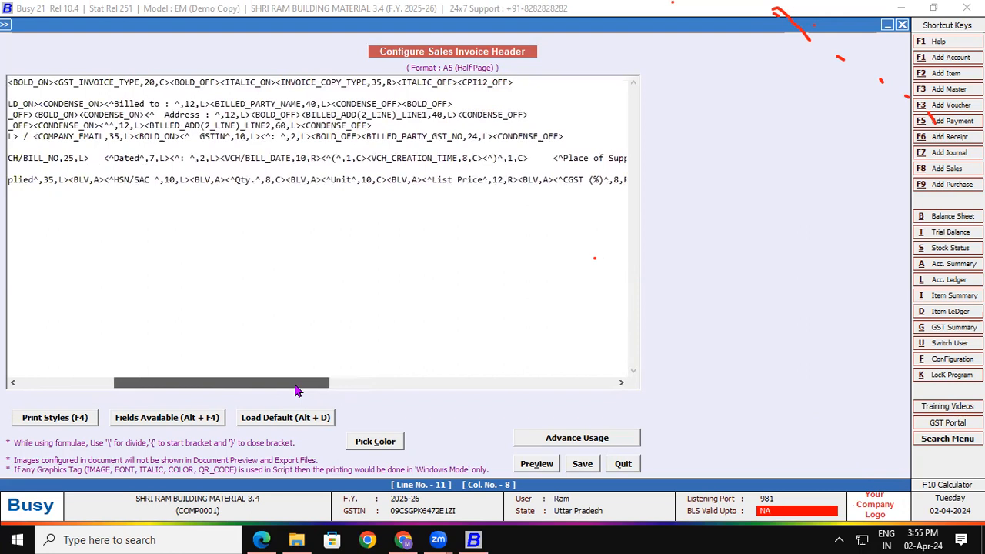
Set the width of the BILLED_ADD(2_LINE)_LINE2 field in the A5 (Half Page) header to 40 and save the header.
left_click(288, 127)
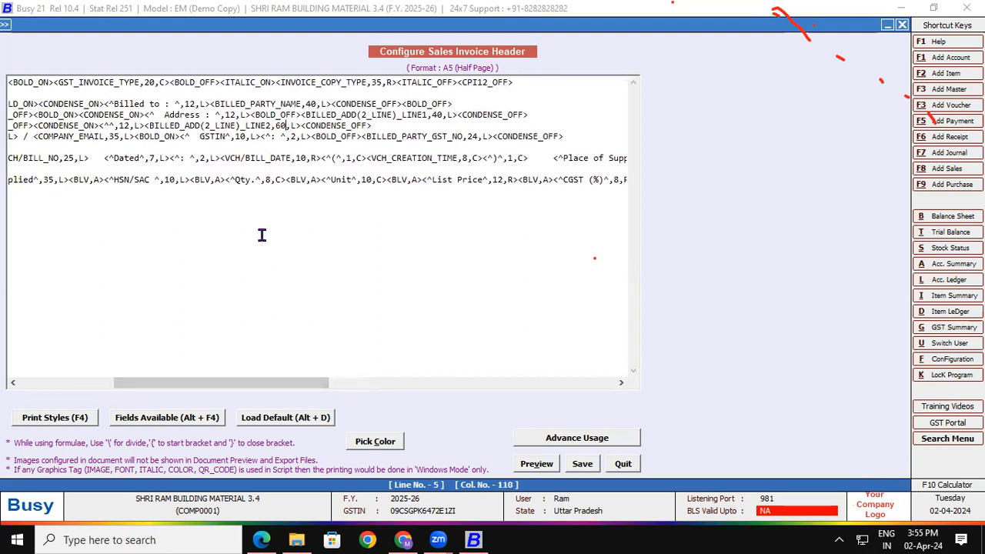
key("BackSpace")
key("BackSpace")
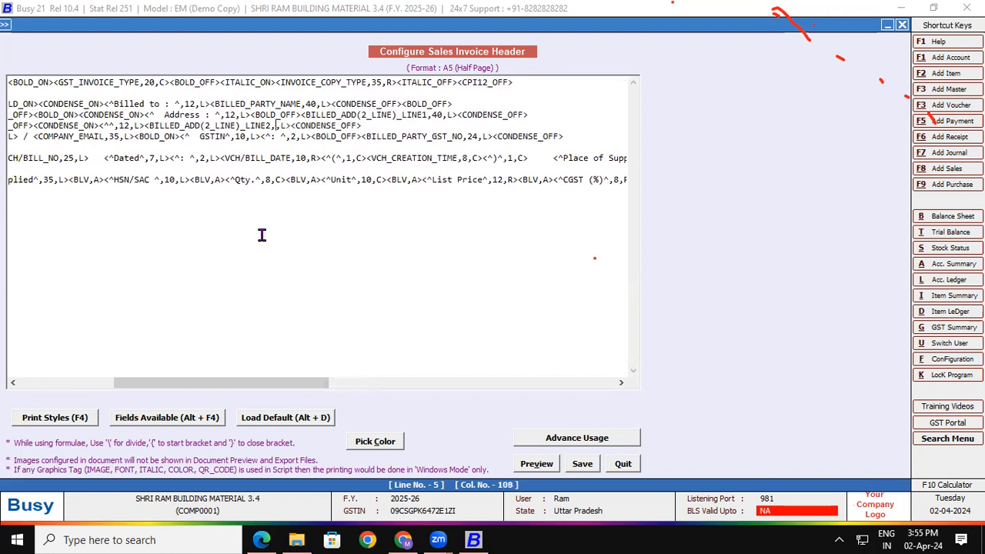
type("40")
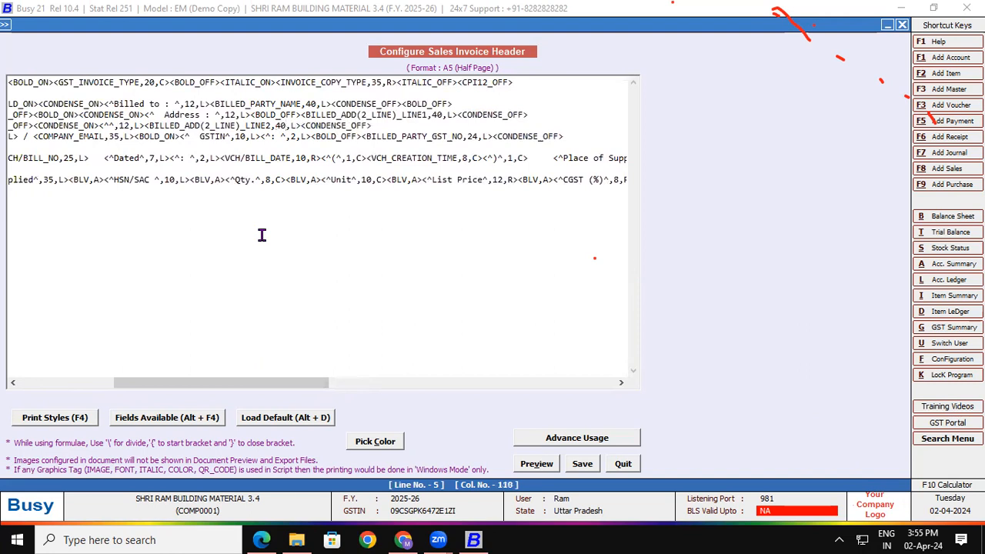
left_click(582, 463)
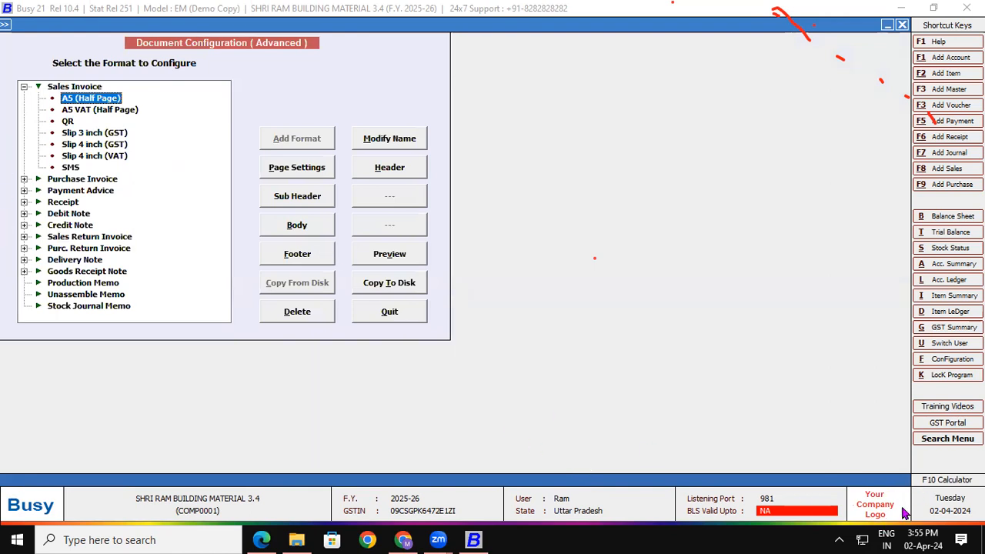
Preview the A5 (Half Page) sales invoice format to check the narrowed billing address area, then close the preview.
left_click(380, 254)
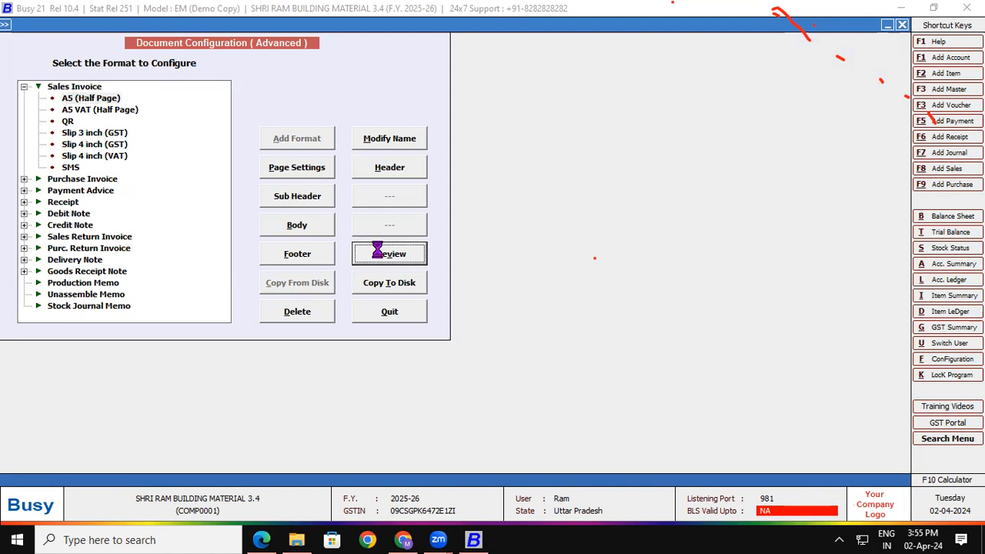
key("F10")
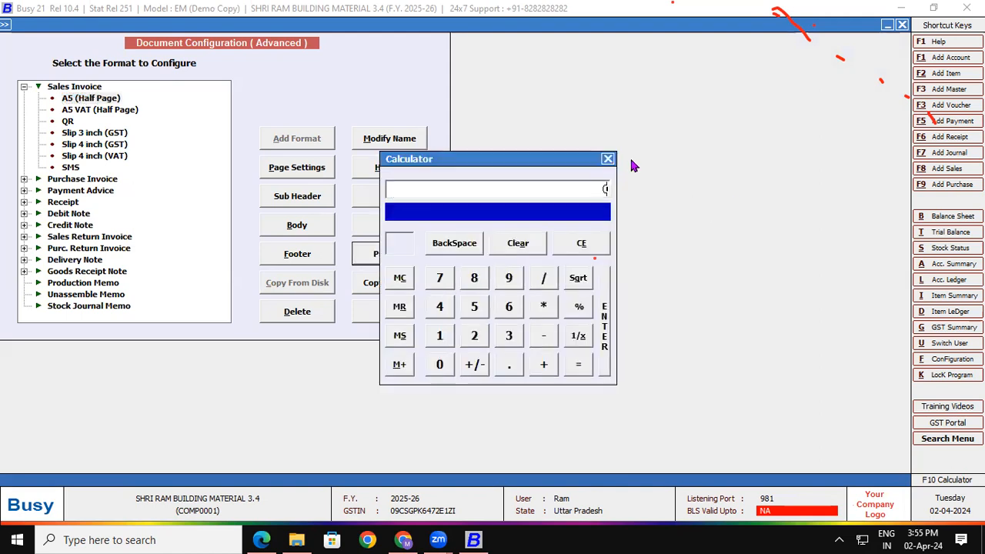
left_click(607, 159)
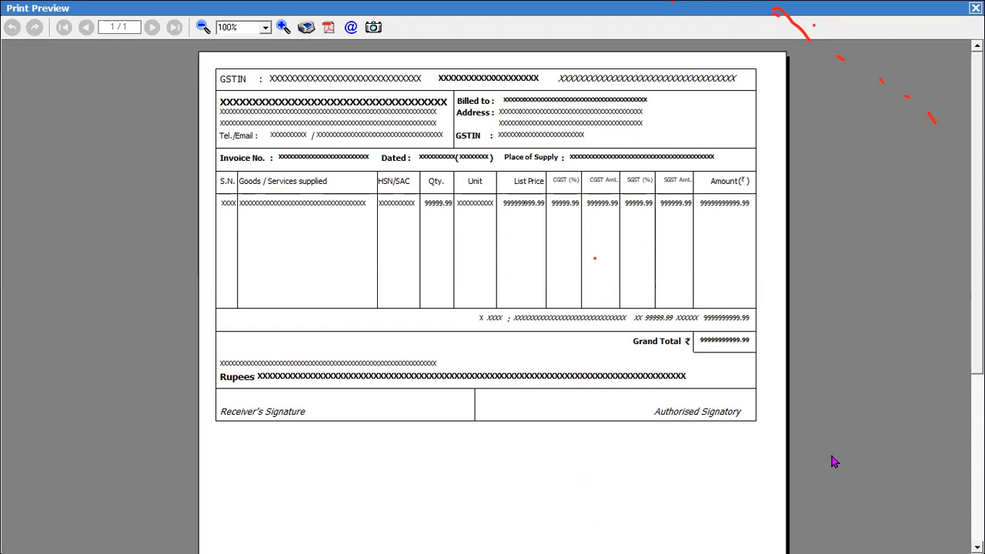
key("Escape")
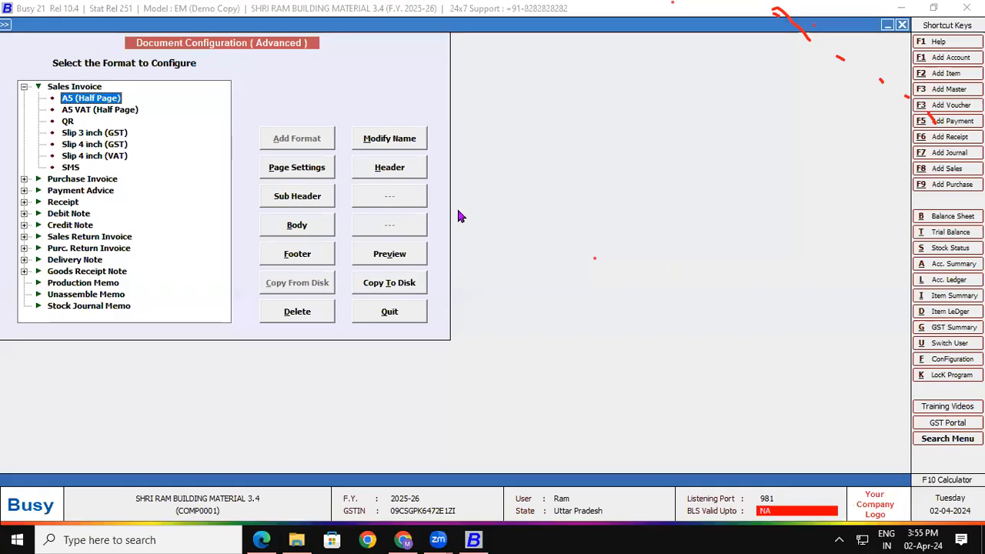
Reopen the header of the A5 (Half Page) sales invoice format and locate the Billed to line.
left_click(365, 167)
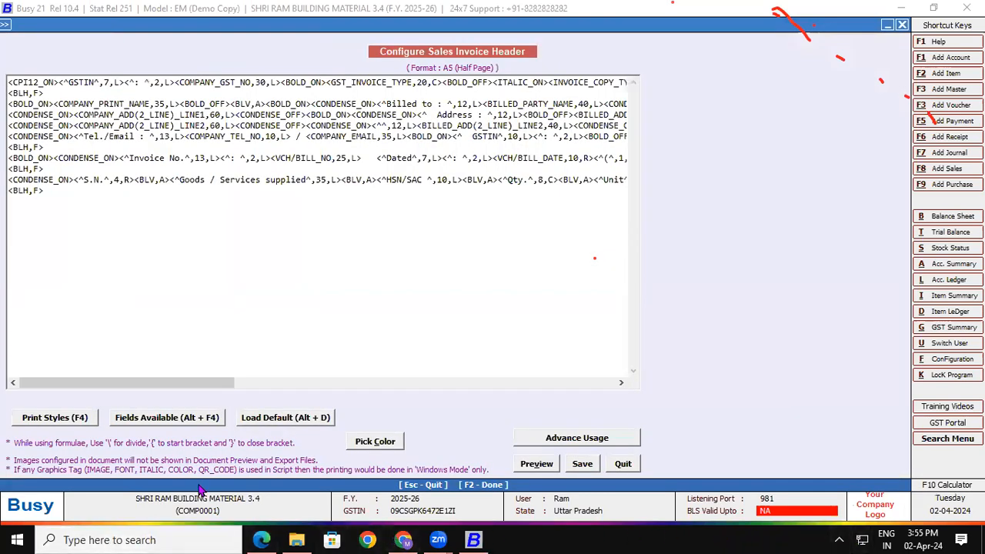
left_click_drag(174, 383, 222, 387)
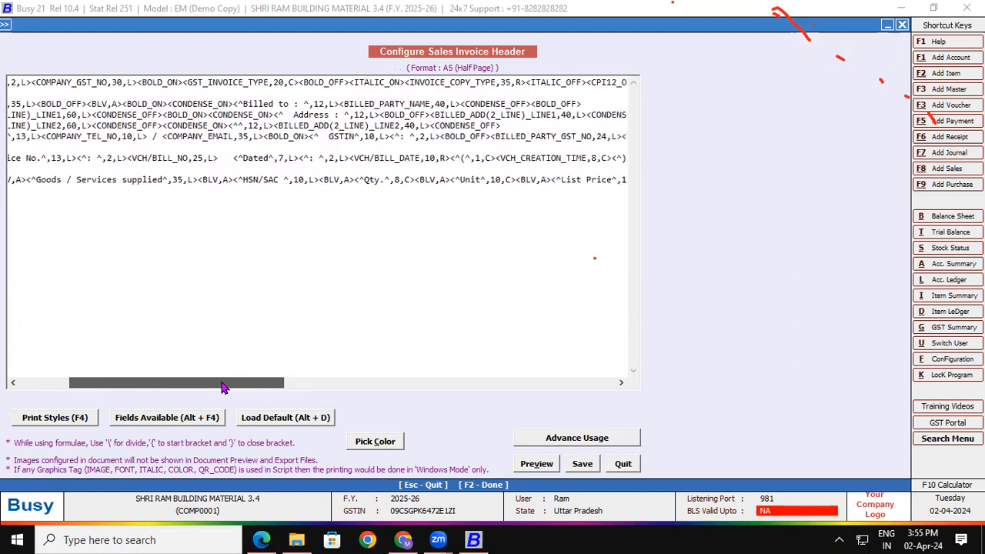
left_click(236, 102)
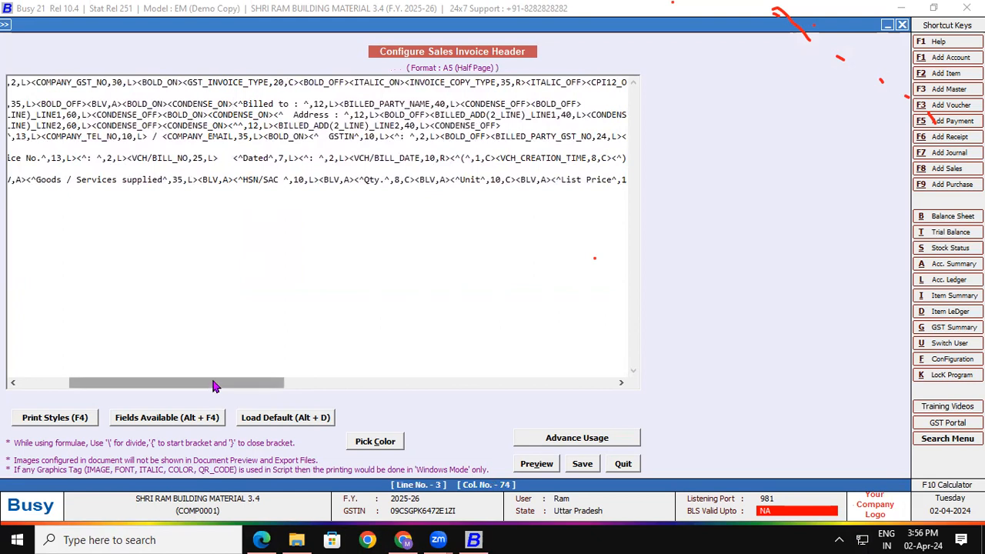
scroll(214, 387, "right", 4)
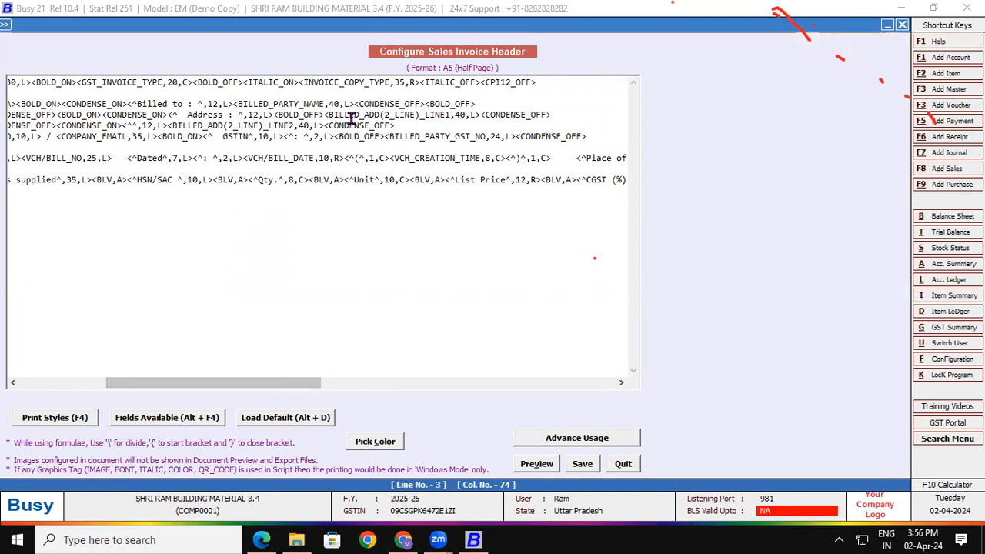
left_click(382, 446)
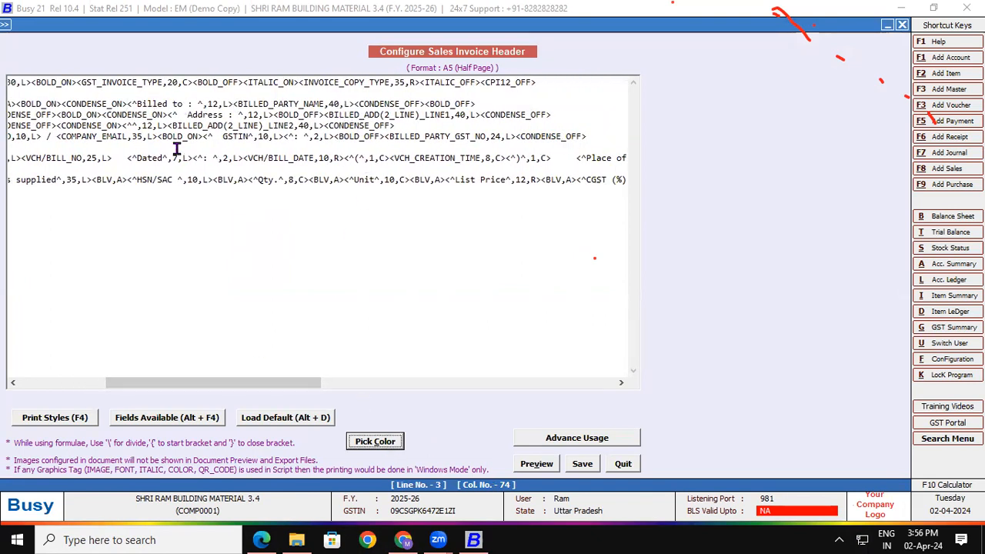
left_click(574, 380)
left_click(603, 288)
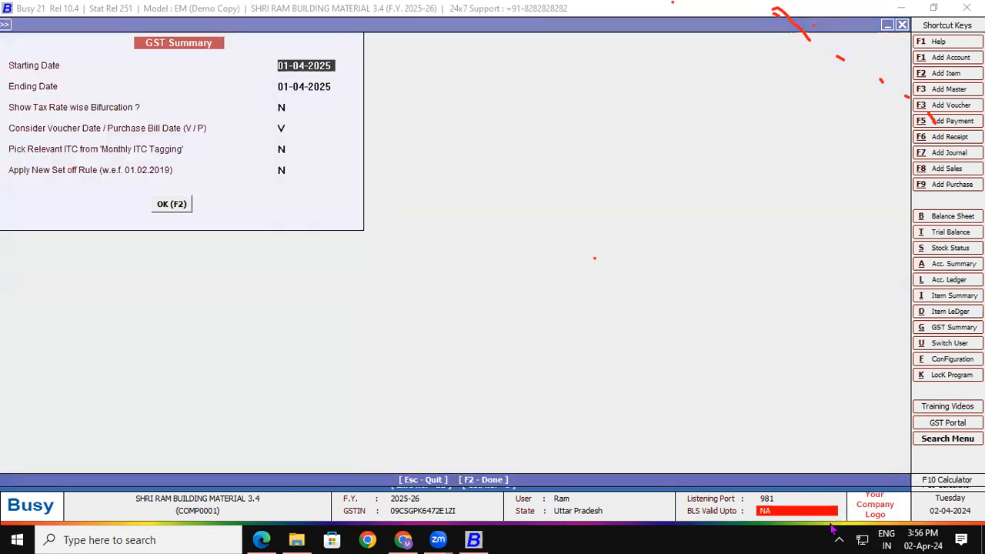
key("Escape")
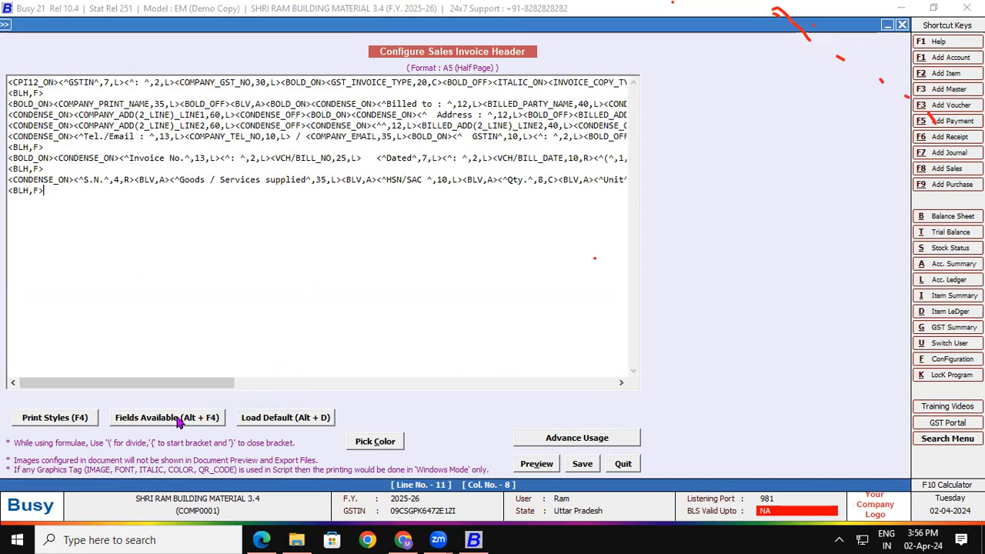
Insert the QR_CODE print style directly after the BILLED_PARTY_NAME field in the Billed to line of the header.
left_click_drag(180, 384, 800, 269)
left_click(483, 106)
left_click_drag(386, 104, 437, 105)
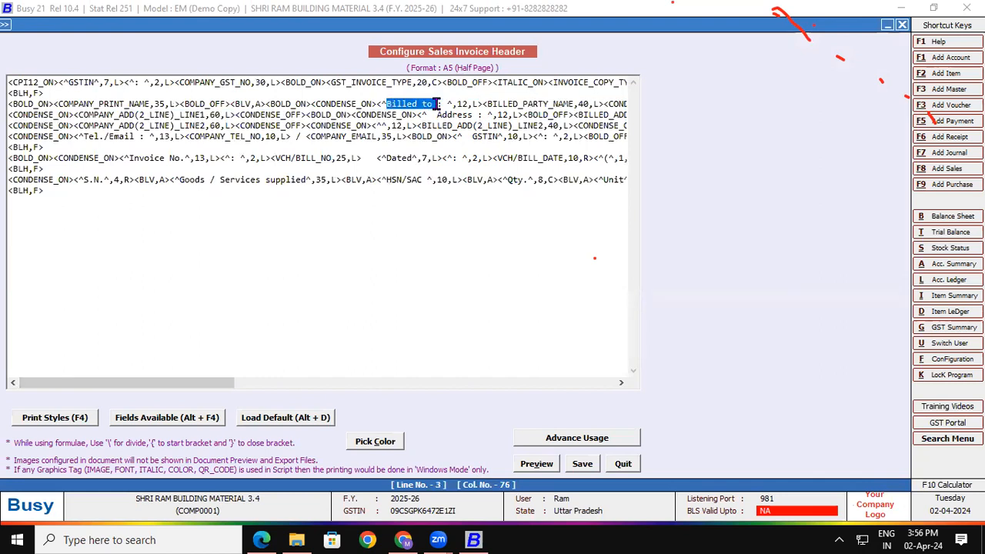
left_click_drag(221, 385, 278, 386)
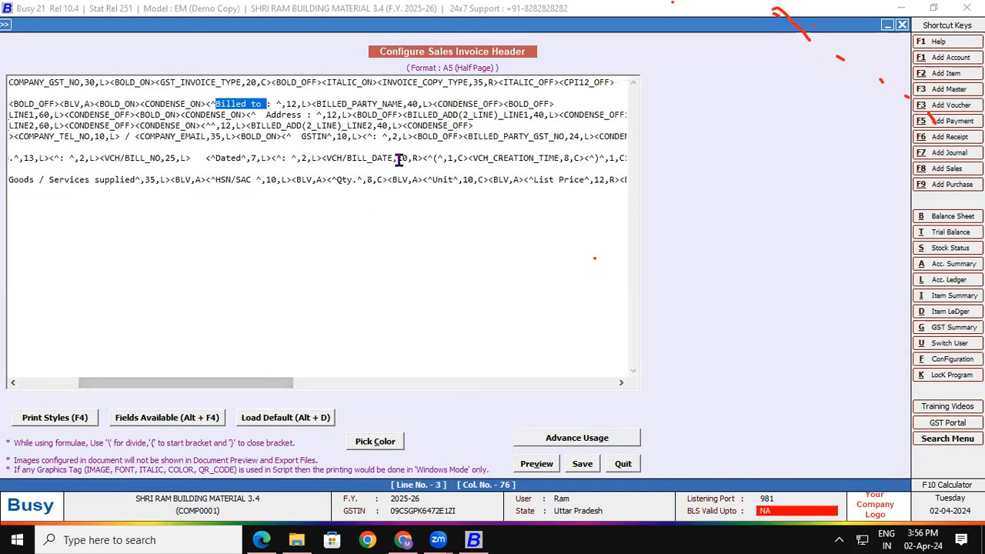
left_click(435, 102)
left_click(431, 103)
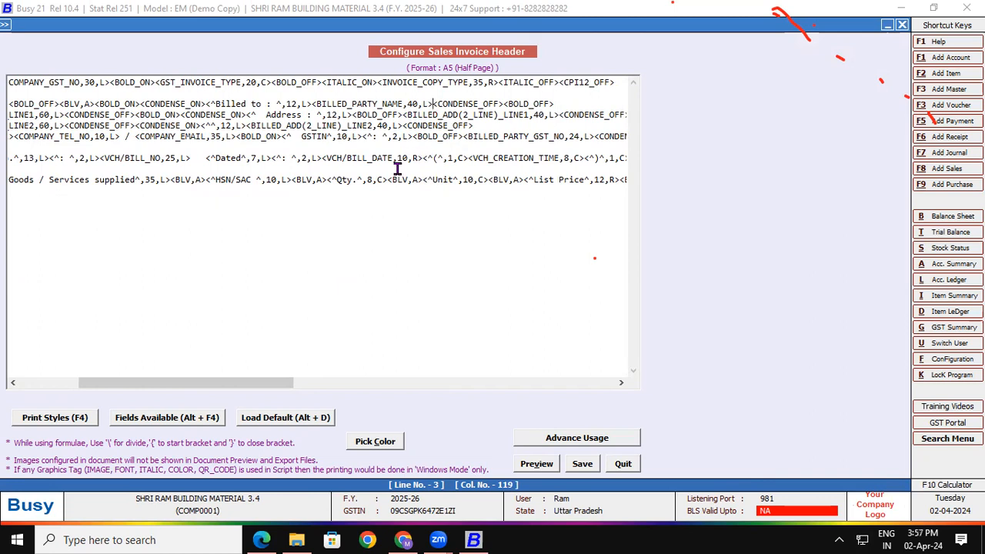
left_click(54, 418)
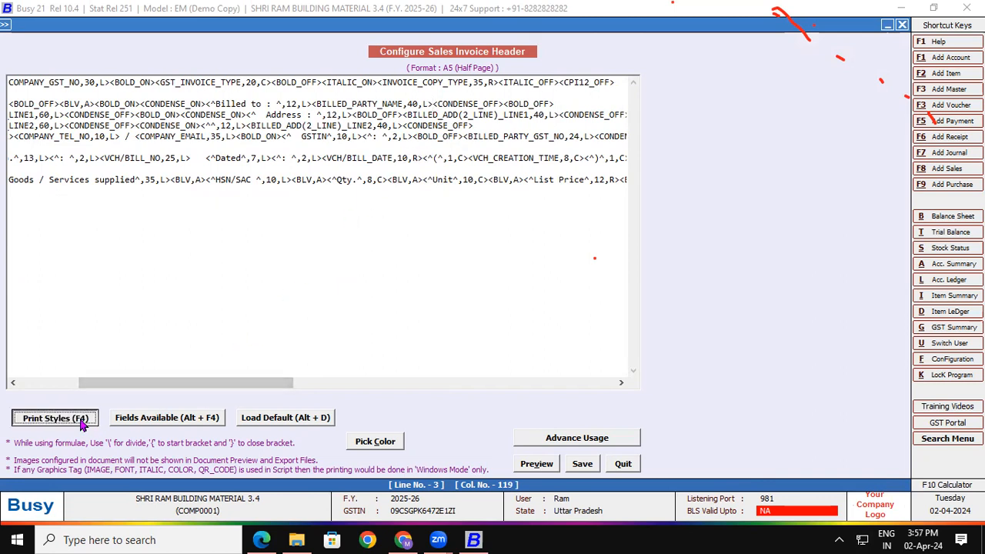
left_click_drag(906, 301, 891, 397)
left_click(852, 315)
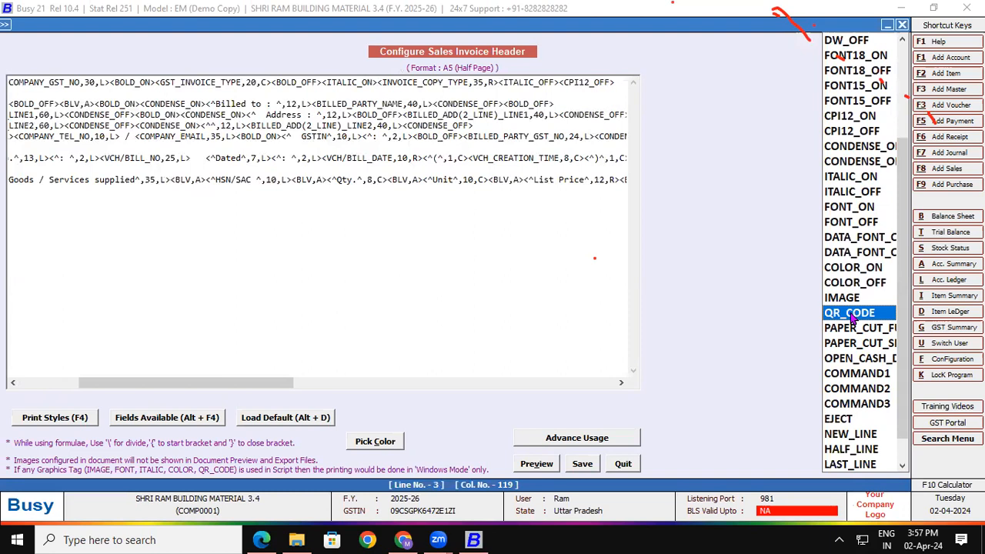
double_click(852, 315)
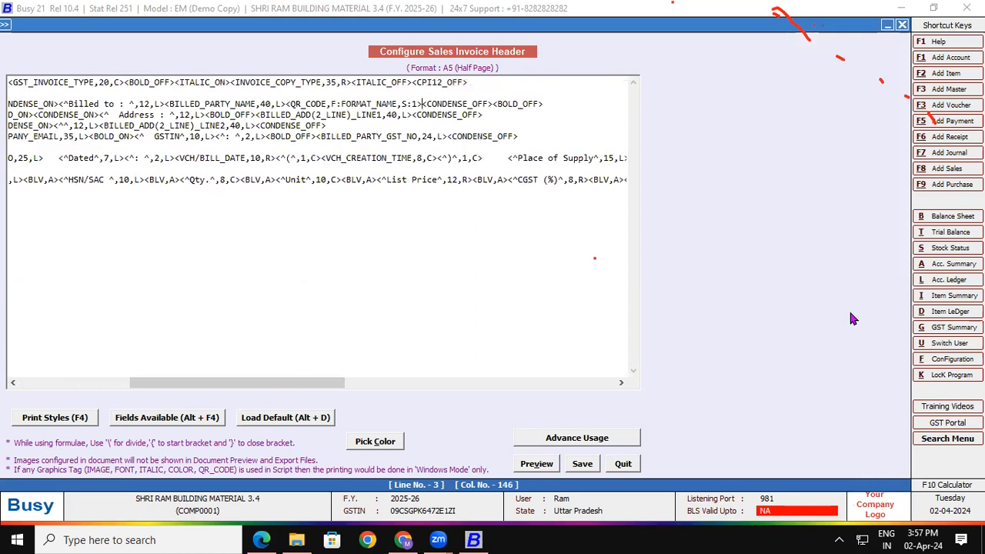
Replace the FORMAT_NAME placeholder in the QR_CODE tag with QR and save the header.
left_click(395, 103)
key("BackSpace")
key("BackSpace")
key("BackSpace")
key("BackSpace")
key("BackSpace")
key("BackSpace")
key("BackSpace")
key("BackSpace")
key("BackSpace")
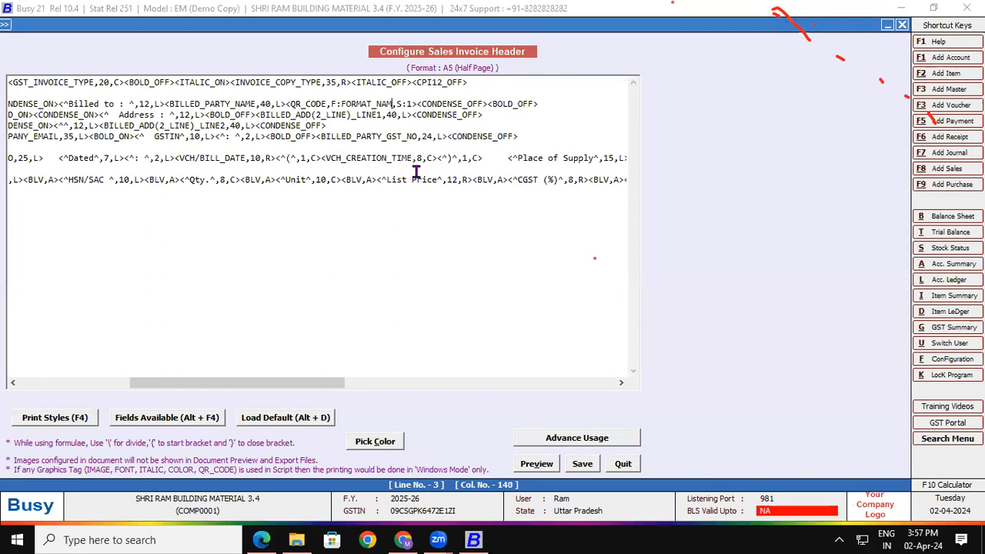
key("BackSpace")
key("BackSpace")
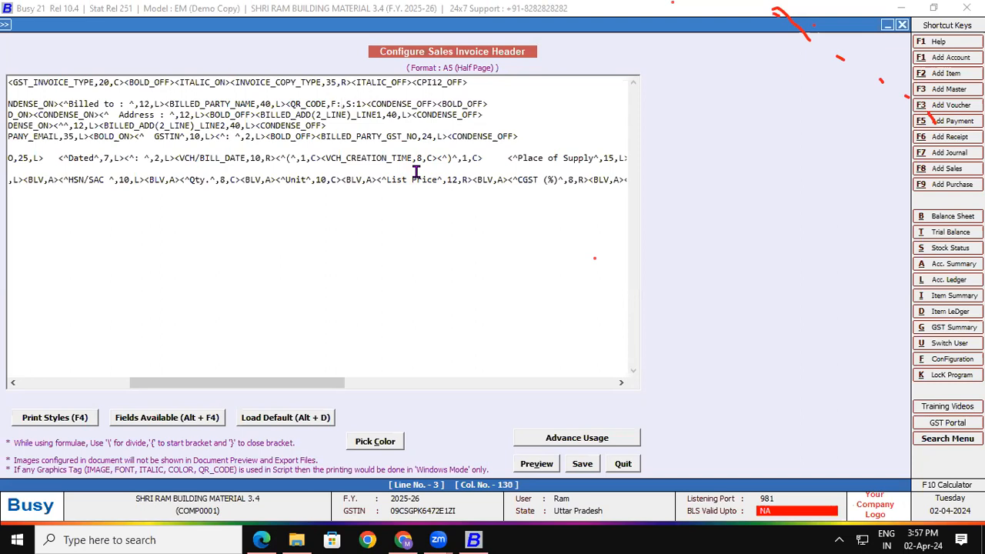
type("QR")
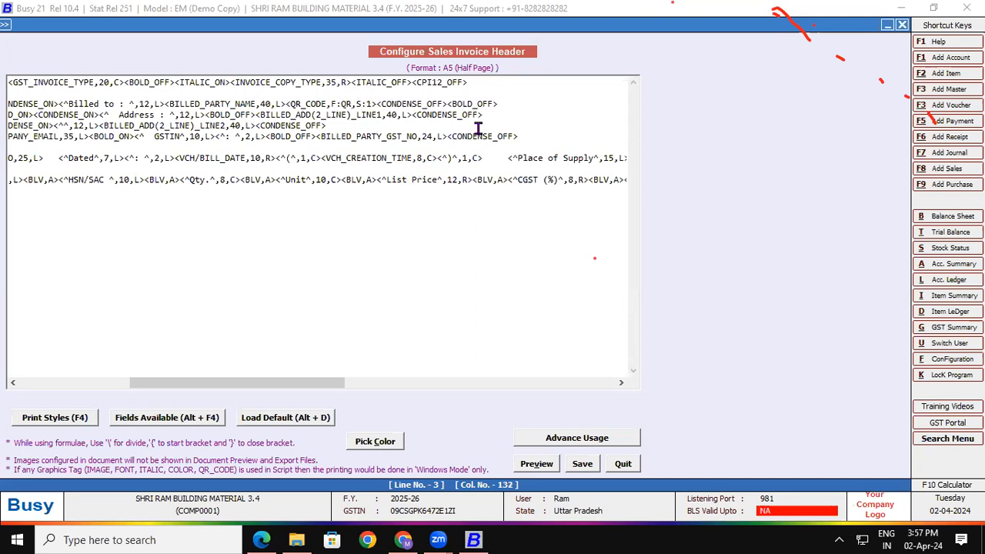
left_click(583, 464)
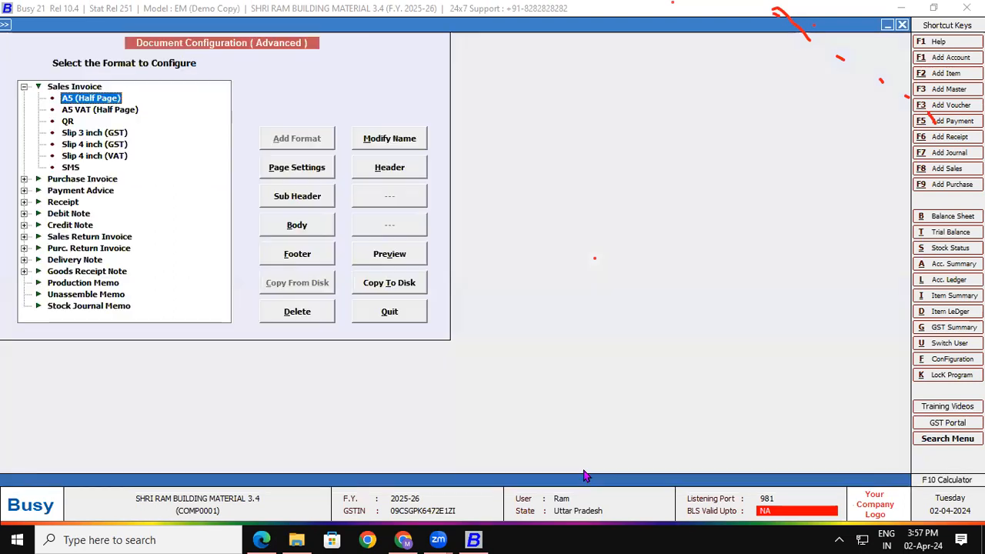
Preview the A5 (Half Page) format to check the QR code's placement, then leave the document configuration.
left_click(384, 257)
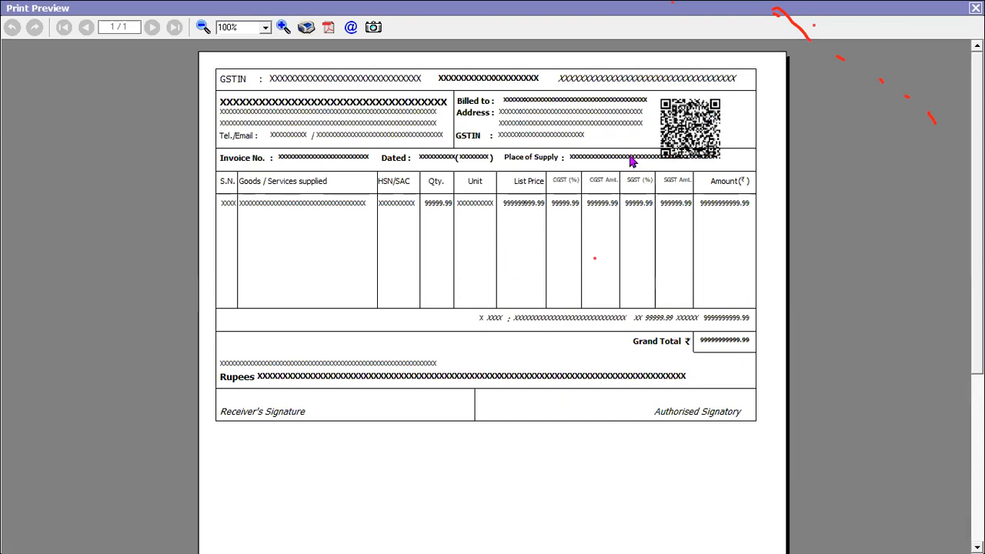
key("Escape")
key("Escape")
key("Escape")
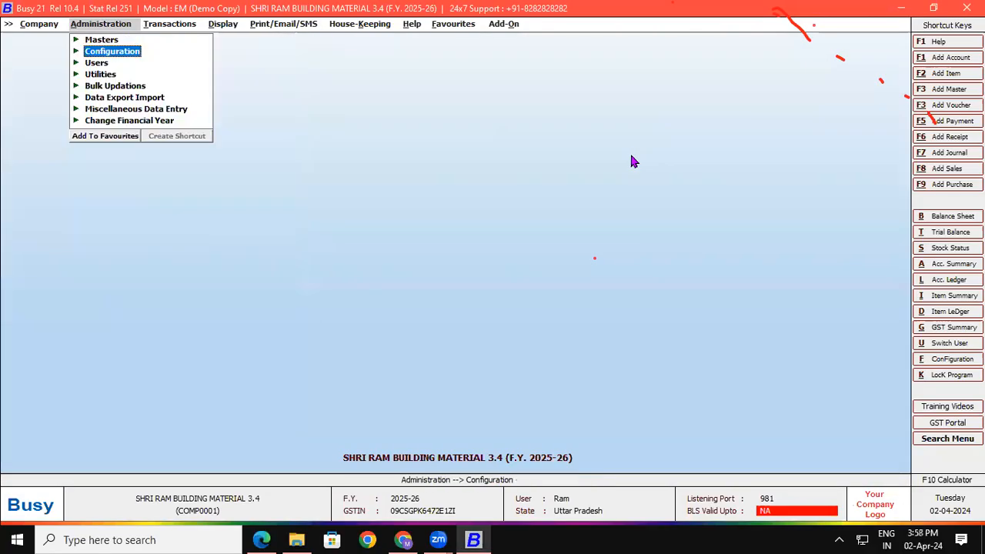
Start a new sales voucher and set its sale type to Central-28%.
key("Right")
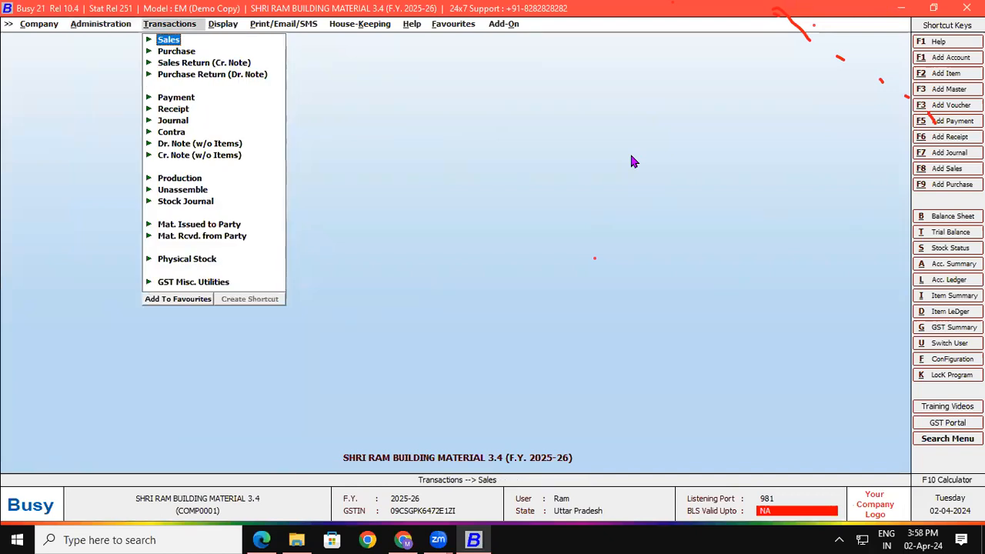
key("Return")
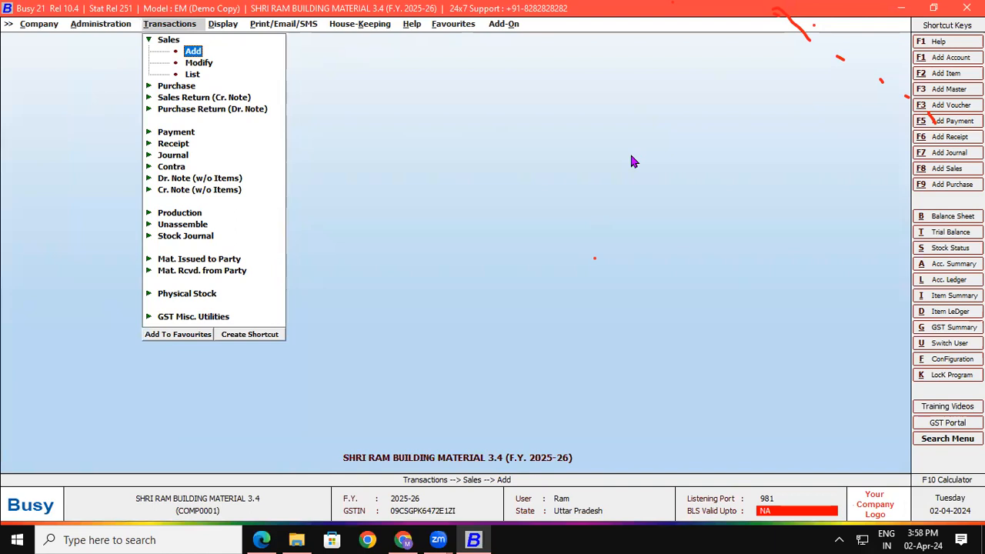
key("Return")
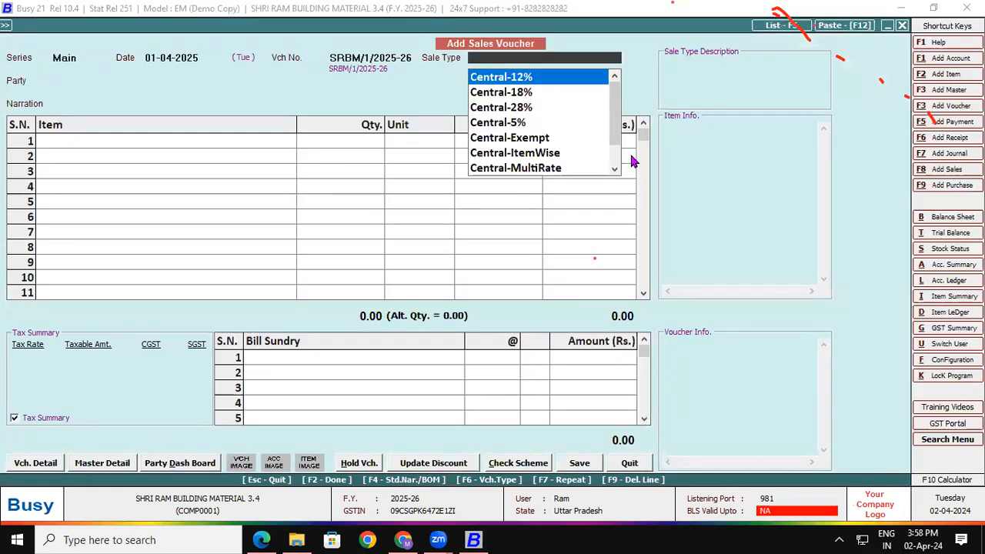
type("28")
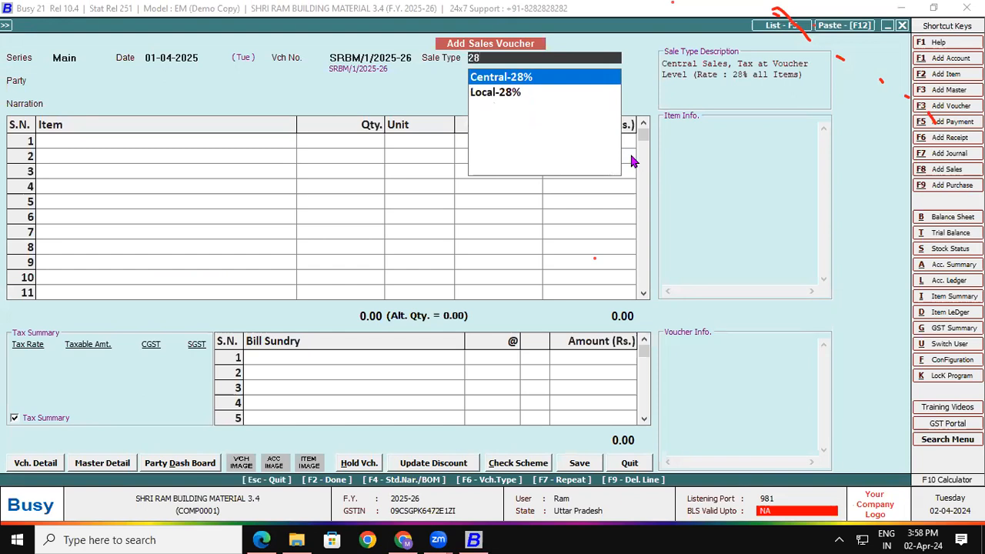
key("Return")
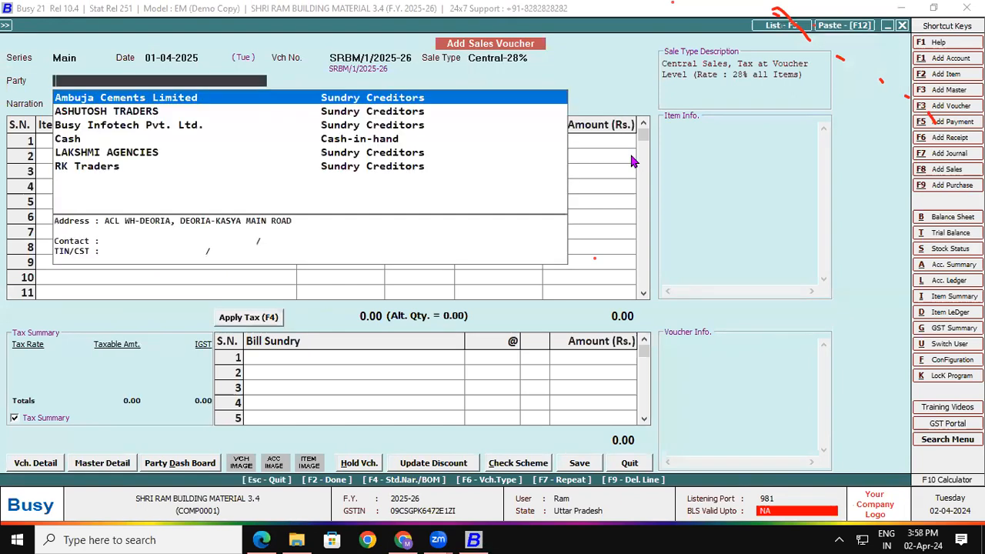
Choose RK Traders as the voucher's party and accept its billing details despite the same-state warning.
key("Down")
key("Down")
key("Down")
key("Down")
key("Down")
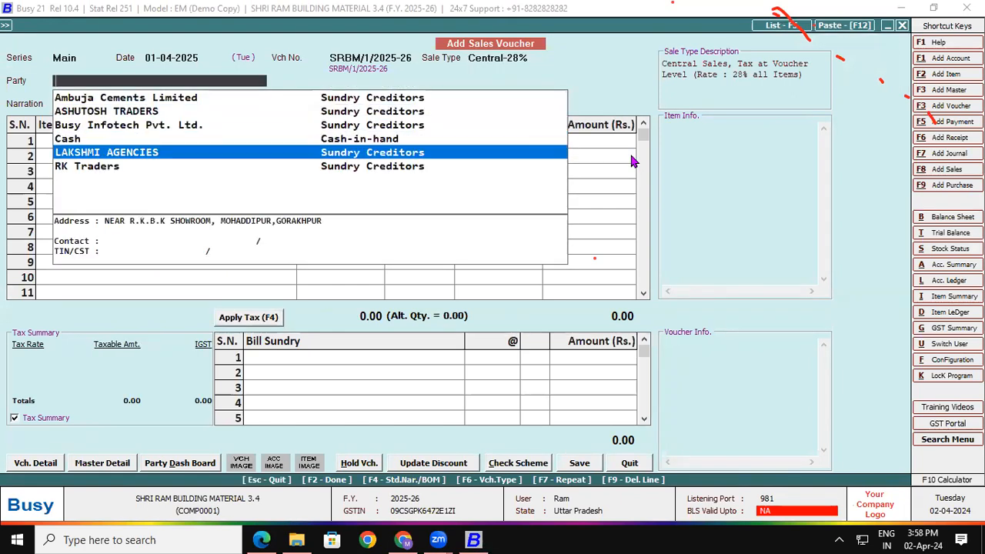
key("Return")
key("Return")
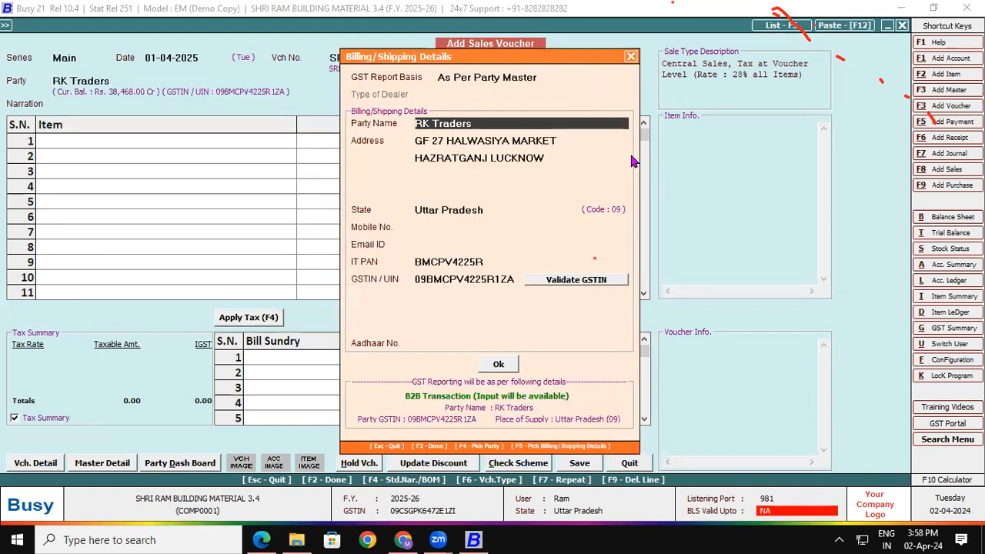
key("F2")
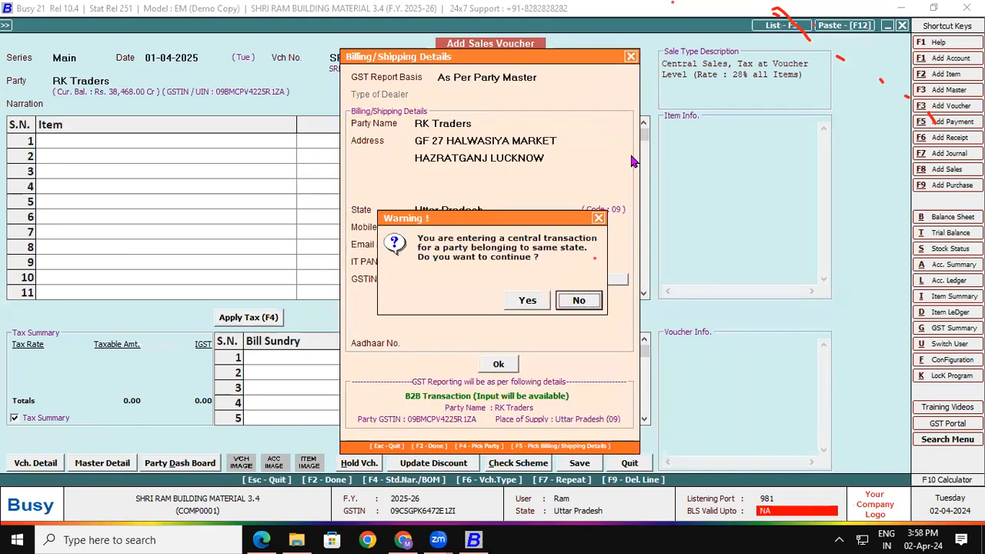
key("Return")
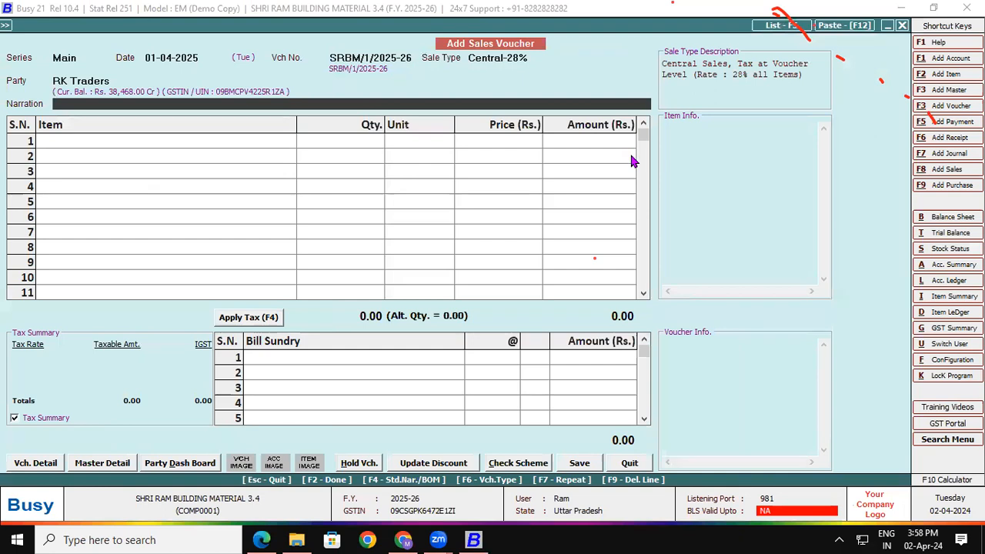
Change the voucher's sale type to Local-28%.
key("shift+Tab")
key("shift+Tab")
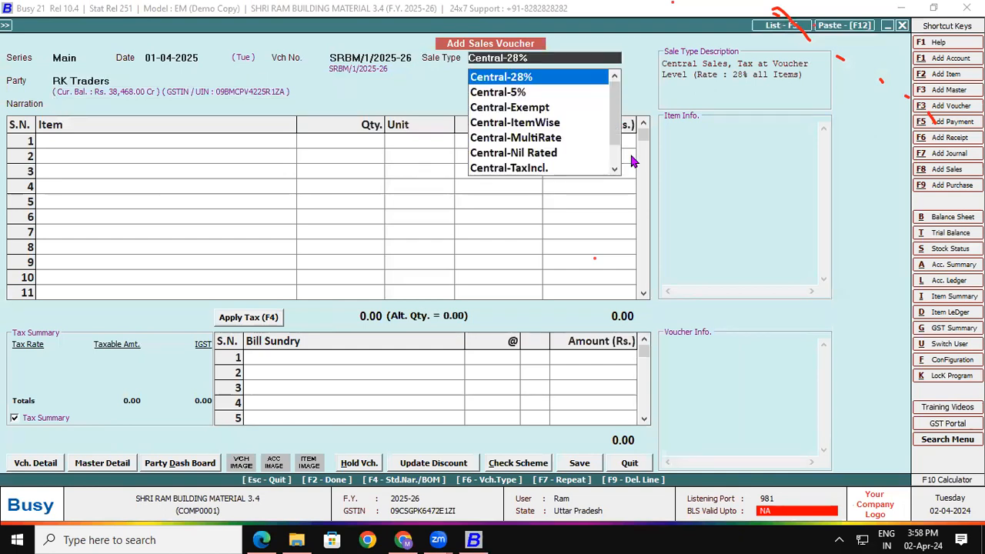
type("28")
key("Down")
key("Return")
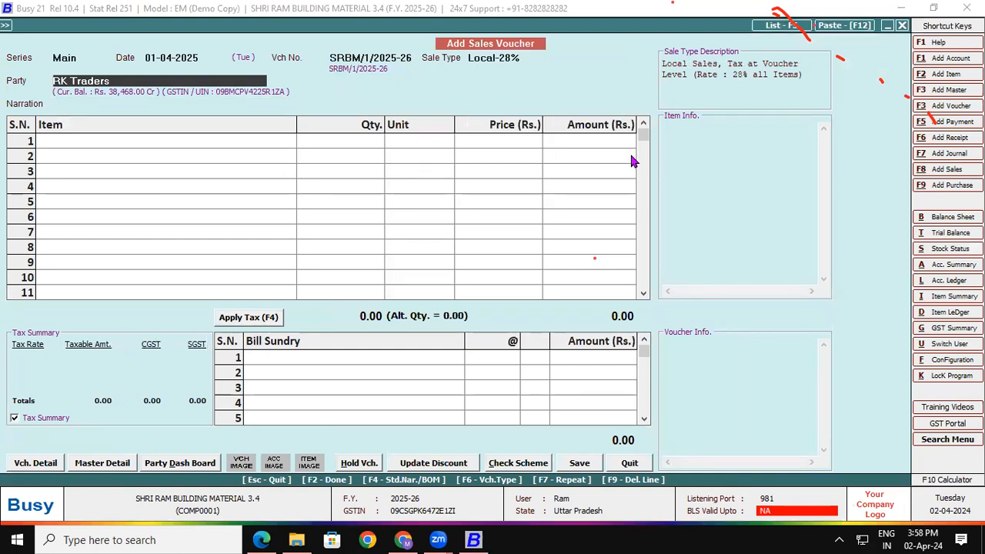
Accept RK Traders and its billing details again and leave the narration empty.
key("Return")
key("Return")
key("Return")
key("Return")
key("Return")
key("Return")
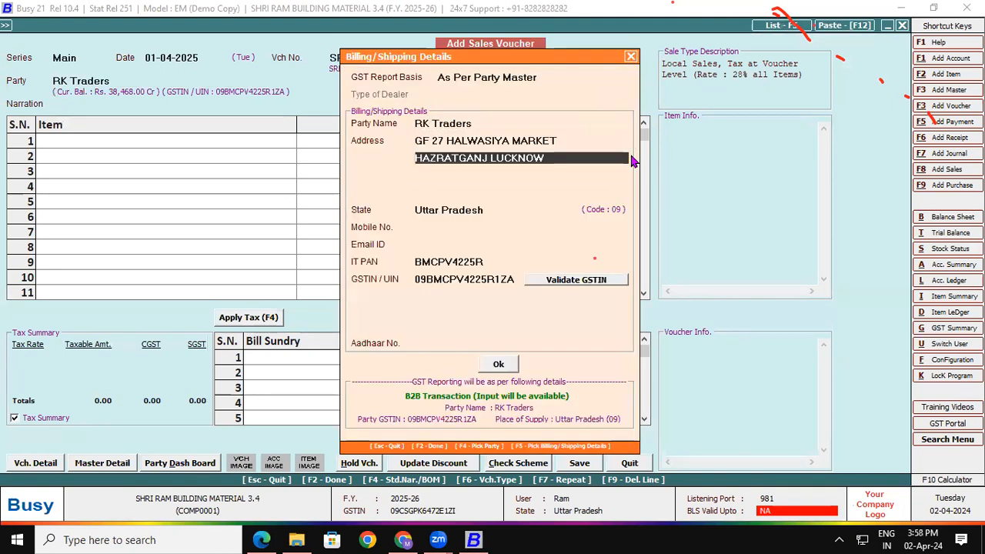
key("F2")
key("Return")
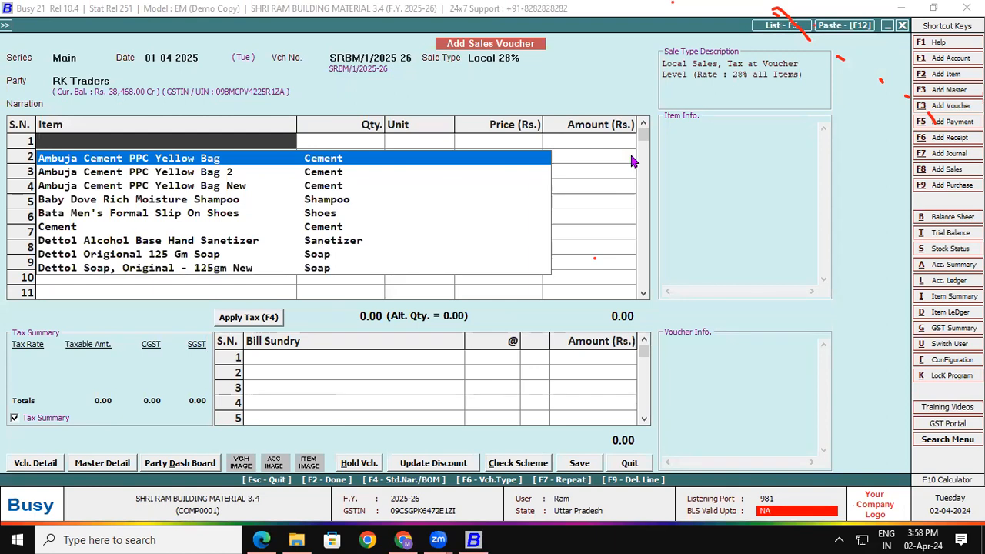
Add 100 tonnes of Ambuja Cement PPC Yellow Bag at a price of 7,500 and apply the tax to the voucher.
key("Return")
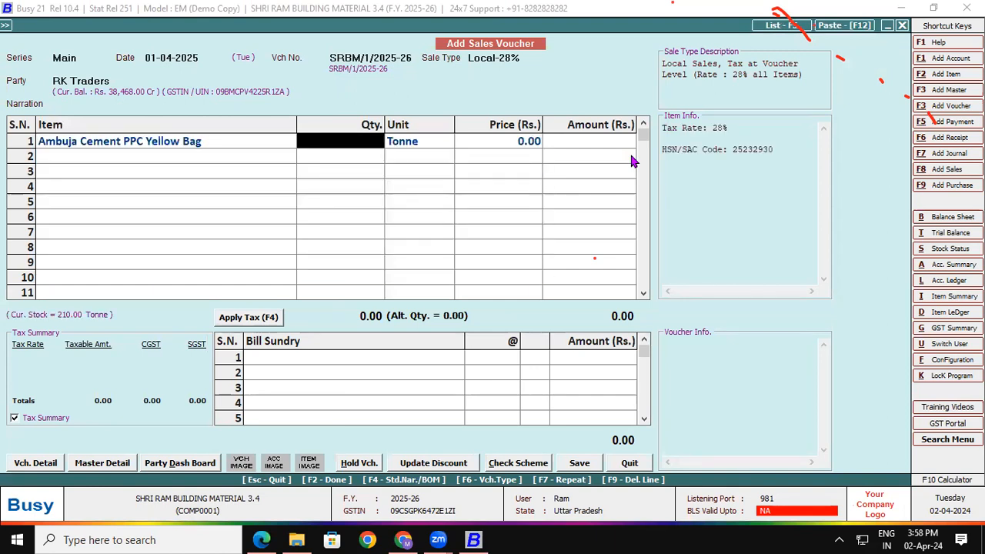
type("100")
key("Return")
key("Return")
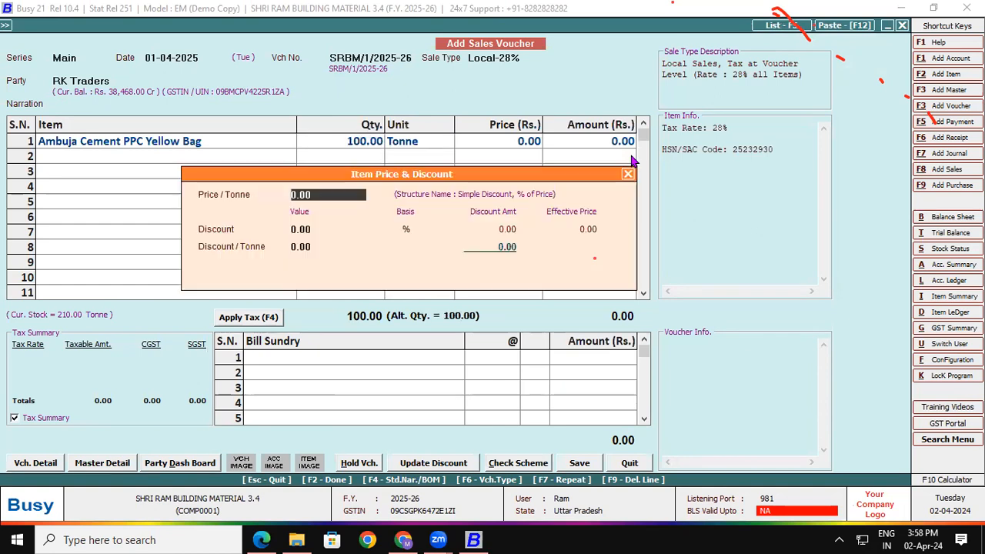
type("7500")
key("Return")
key("Return")
key("Return")
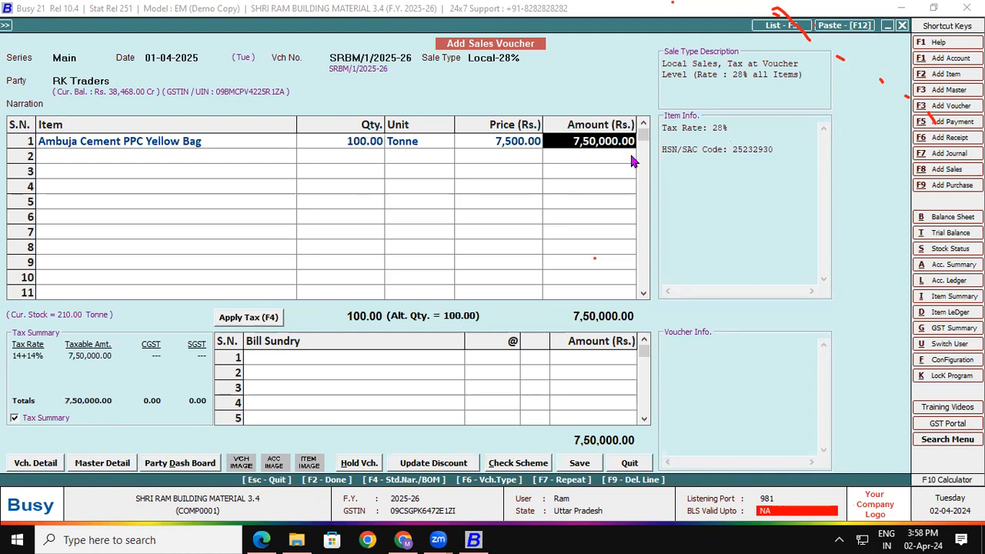
left_click(271, 320)
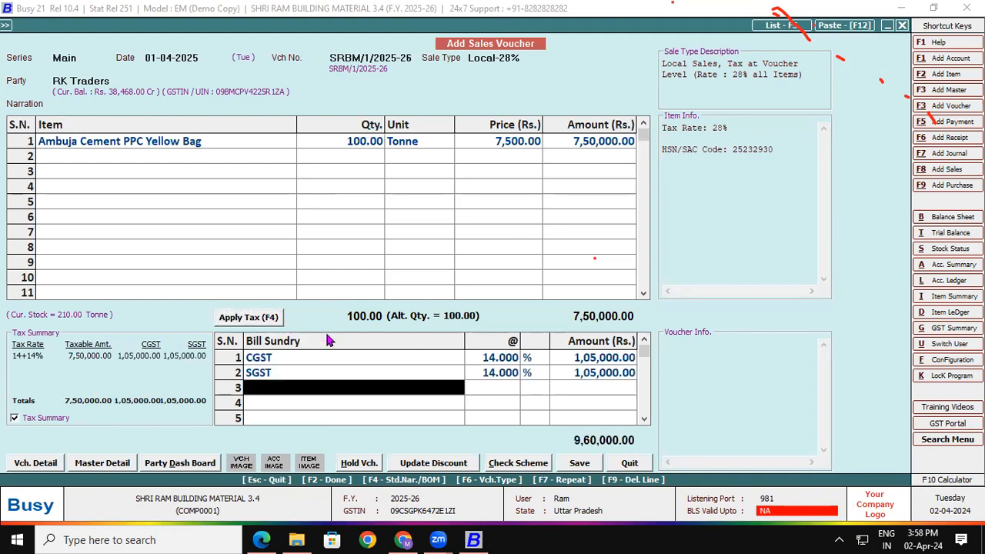
Save the voucher, adjusting the full bill amount against a new reference and accepting TIRUPATI as the transport.
left_click(581, 463)
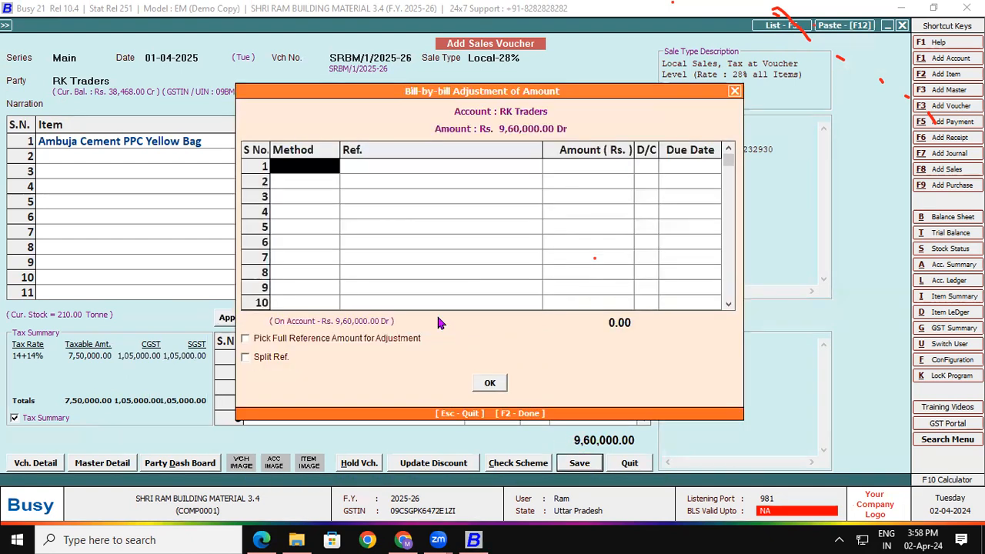
key("Return")
key("Return")
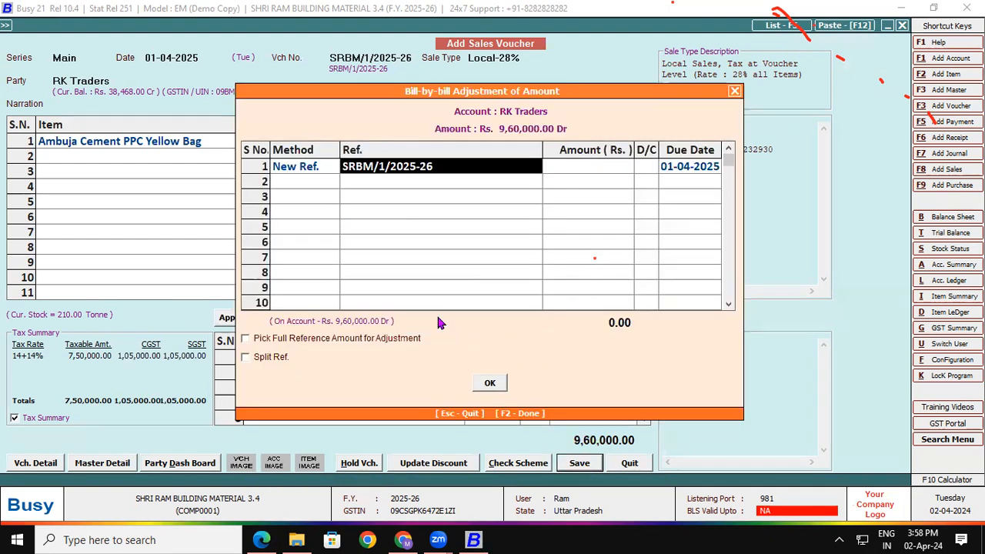
key("Return")
key("Return")
key("Return")
key("Return")
key("Return")
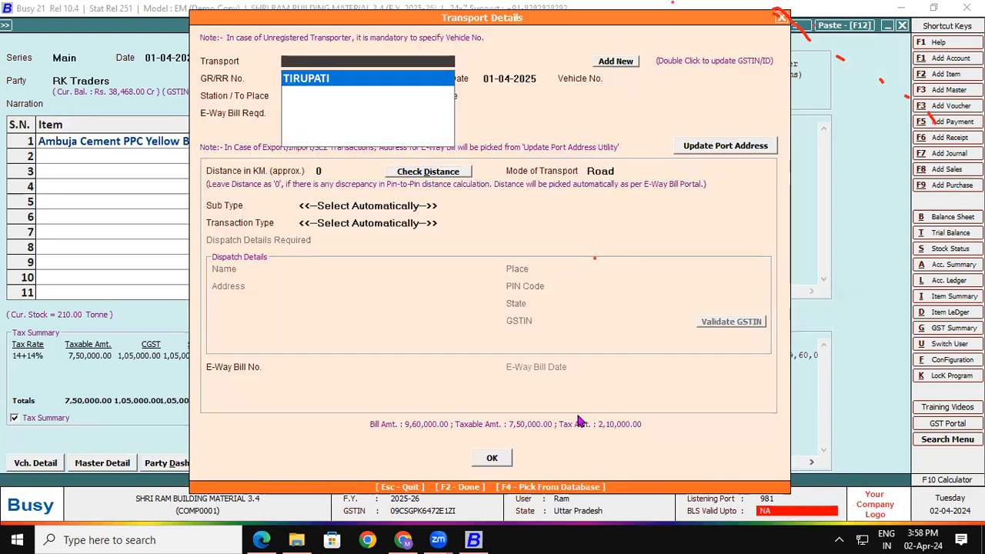
left_click(492, 459)
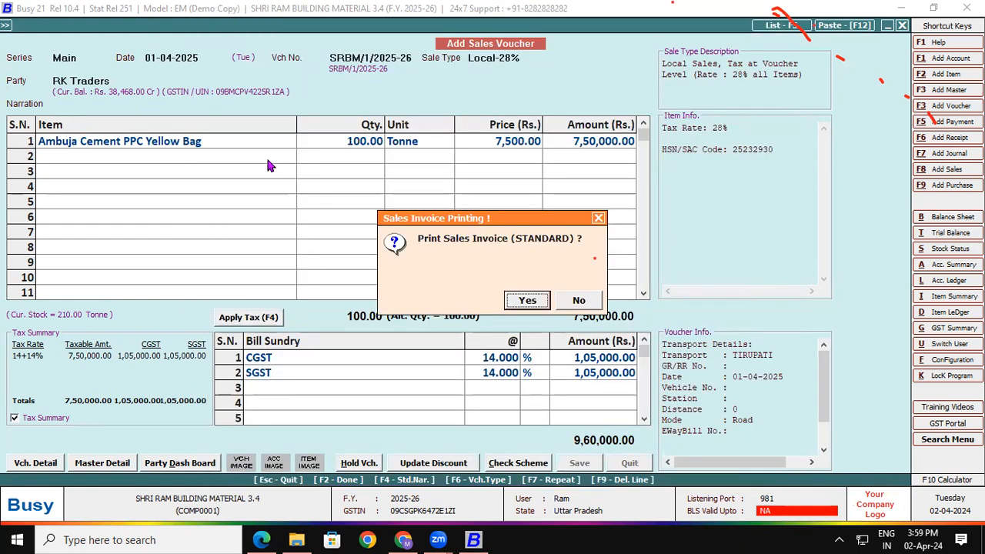
Agree to print the sales invoice and preview it in the A5 (Half Page) format.
left_click_drag(500, 220, 260, 106)
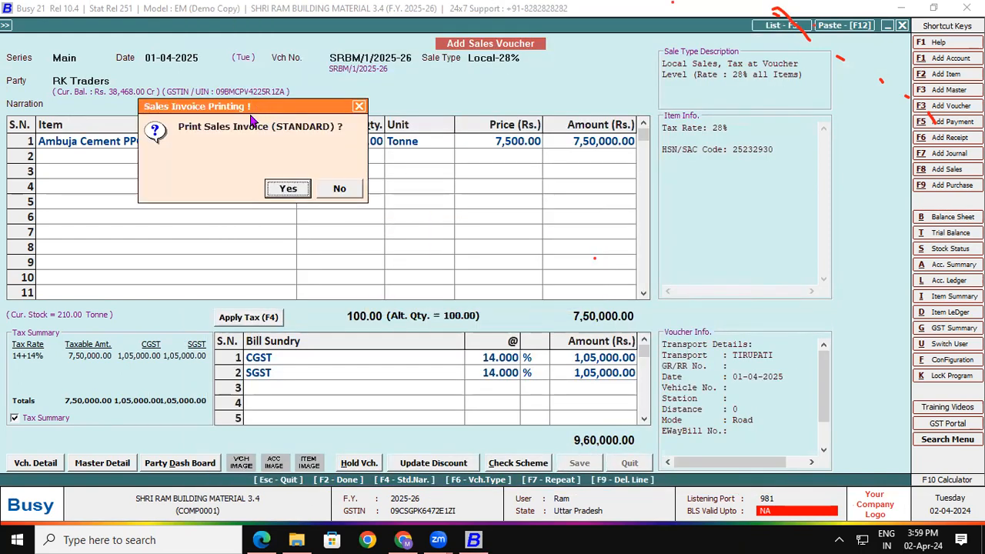
left_click(284, 189)
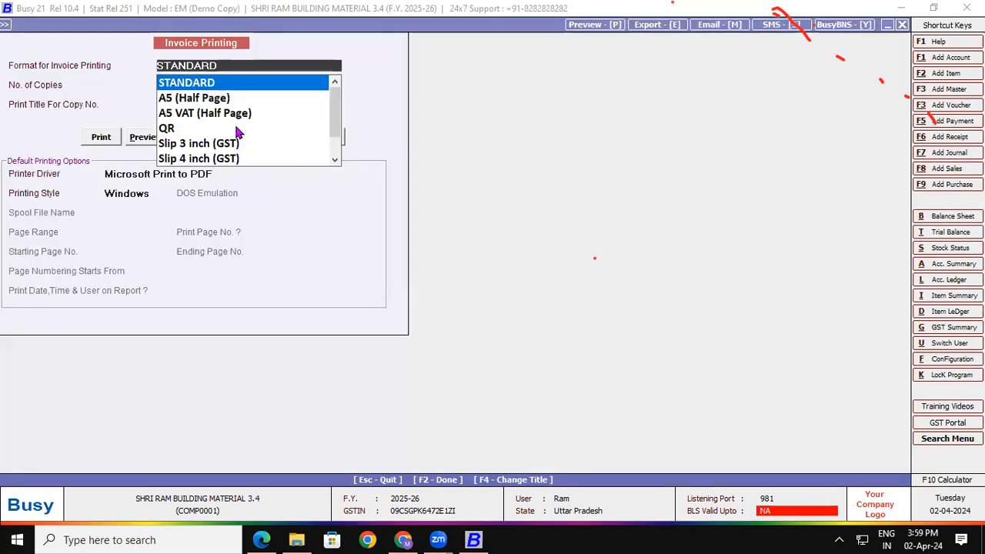
left_click(165, 102)
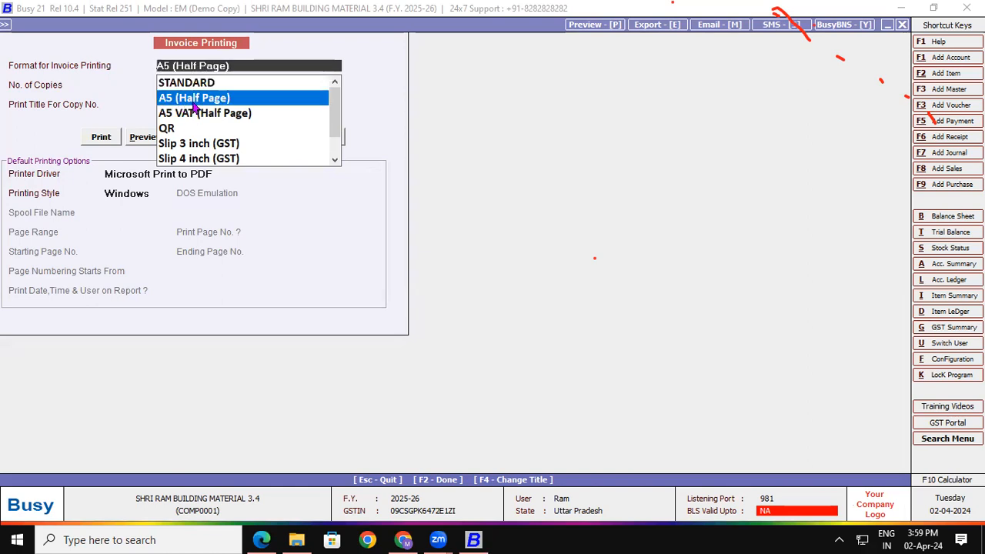
left_click(140, 137)
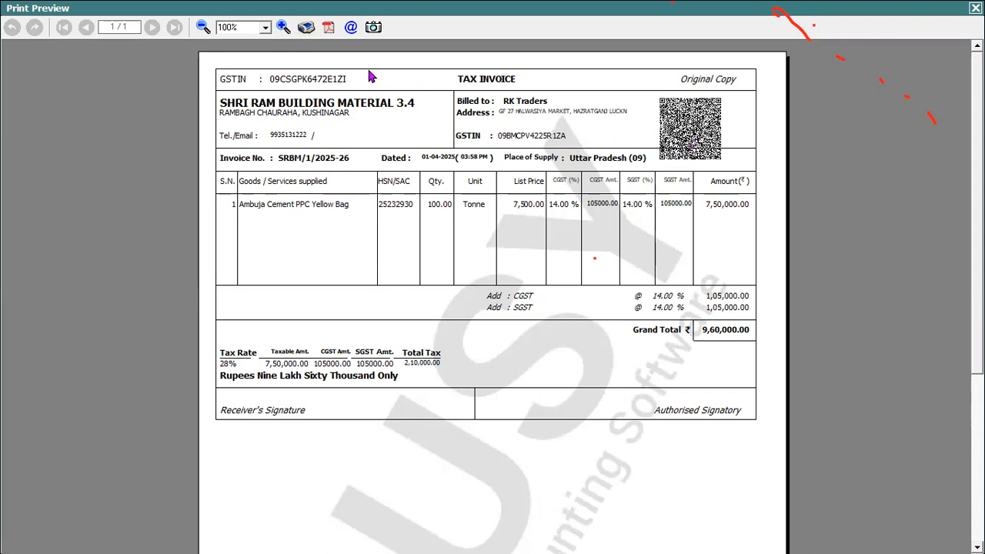
Export the previewed invoice as a PDF file named QR on the Desktop.
left_click(330, 29)
left_click(533, 154)
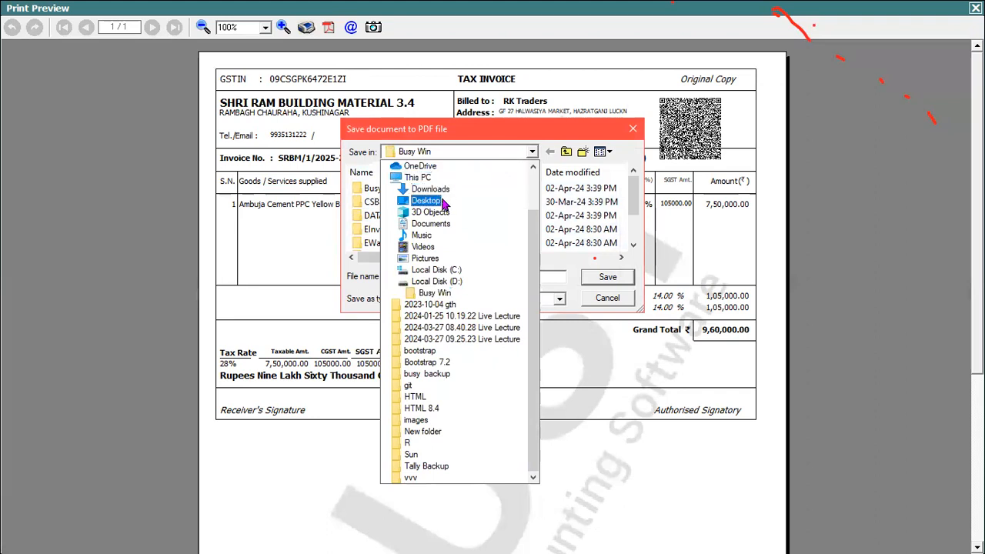
left_click(443, 203)
left_click_drag(423, 278, 391, 280)
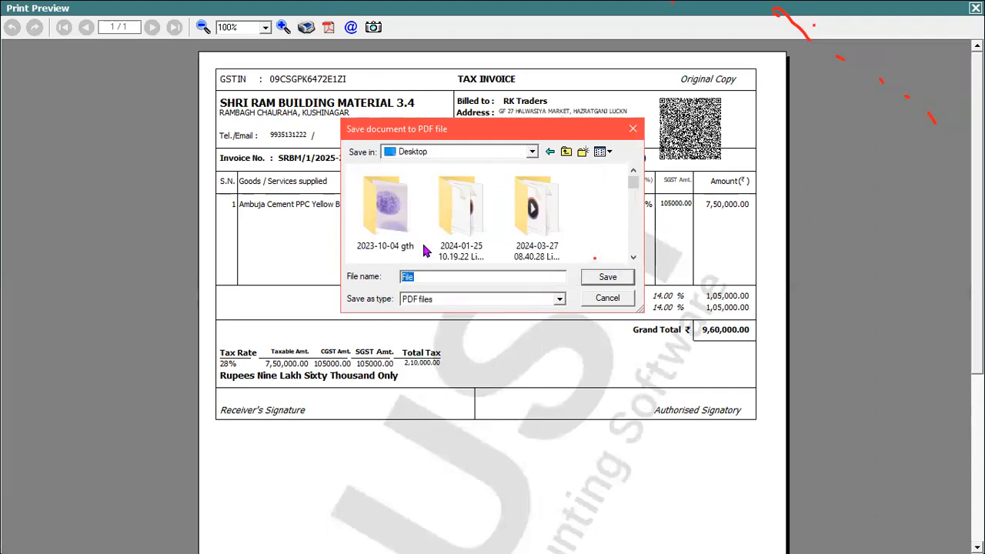
type("QR")
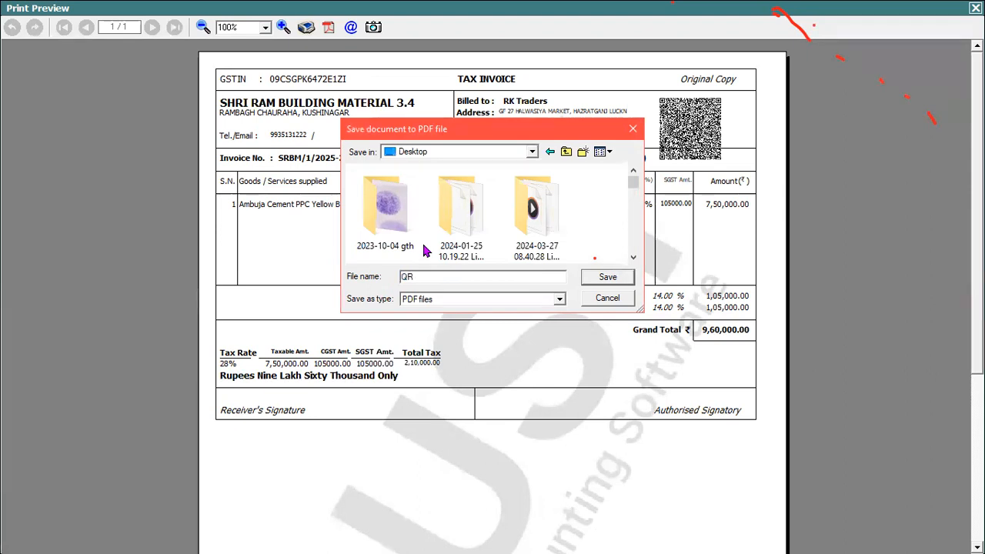
left_click(603, 279)
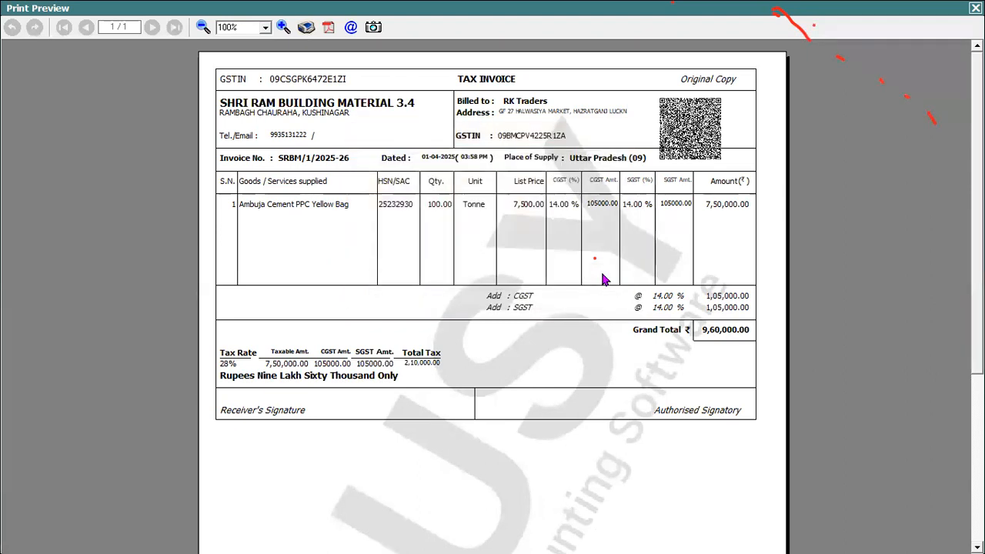